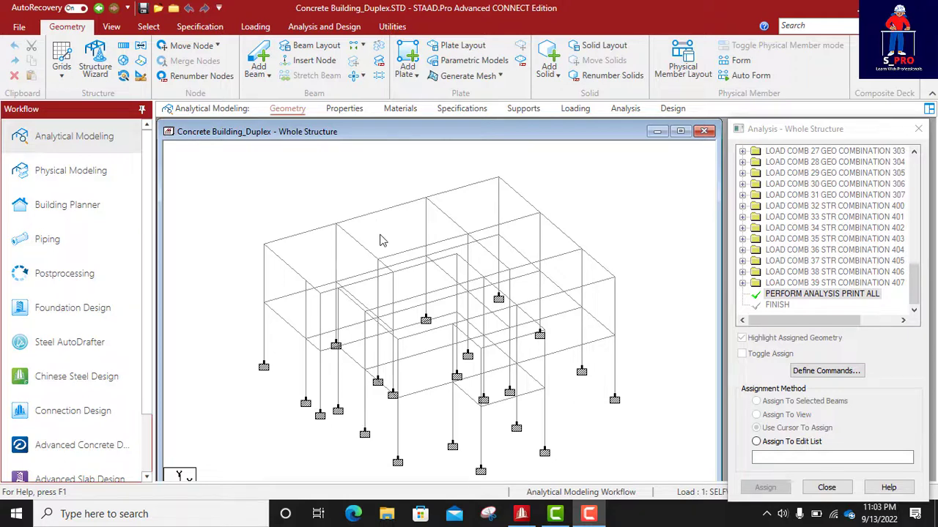
# Examine the ground-floor and upper-floor columns of the duplex frame, picking them out one after another in the whole-structure view.
pyautogui.scroll(-1, 488, 281)
pyautogui.scroll(1, 473, 419)
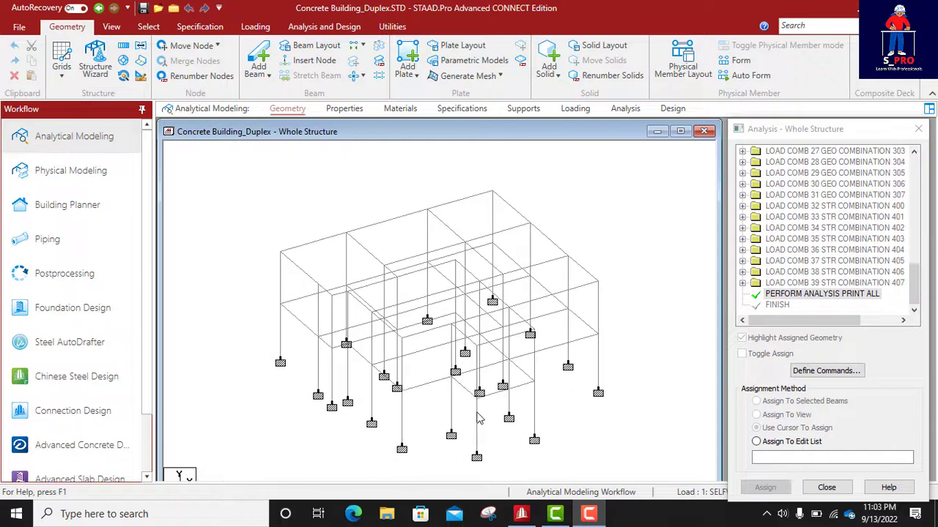
pyautogui.click(534, 412)
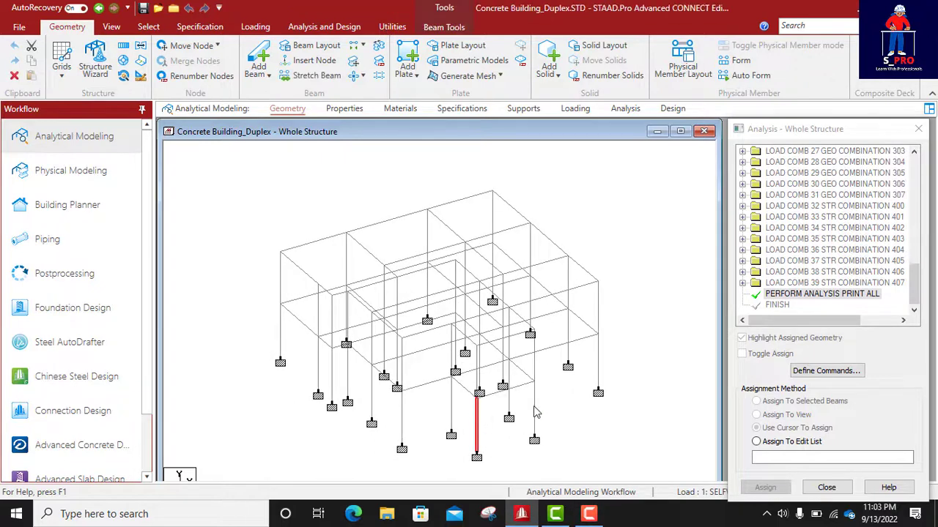
pyautogui.click(534, 359)
pyautogui.click(533, 285)
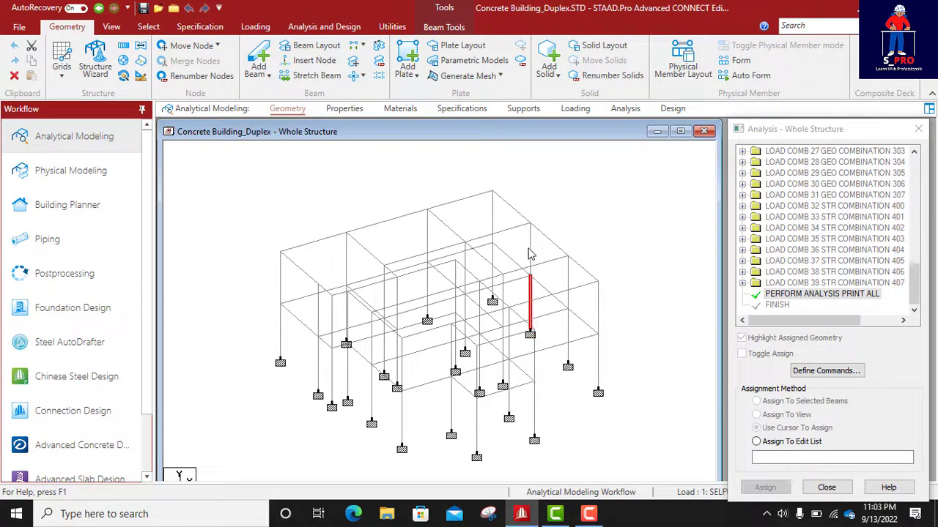
pyautogui.click(531, 253)
pyautogui.click(570, 284)
pyautogui.click(566, 336)
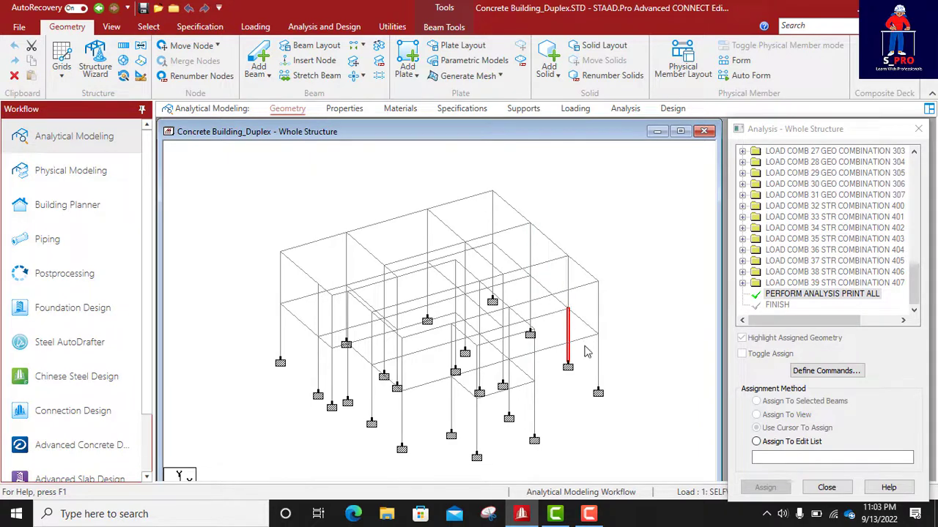
pyautogui.click(598, 363)
pyautogui.click(596, 319)
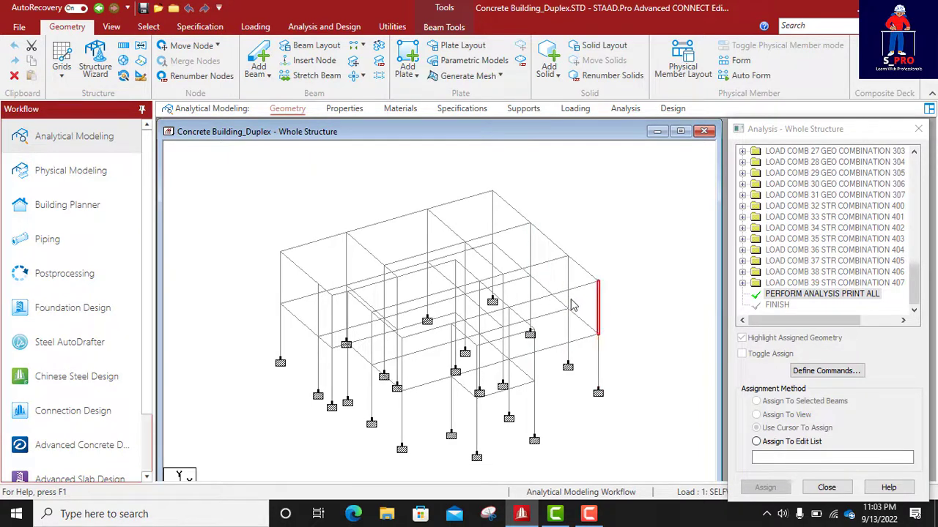
pyautogui.click(529, 257)
pyautogui.click(489, 228)
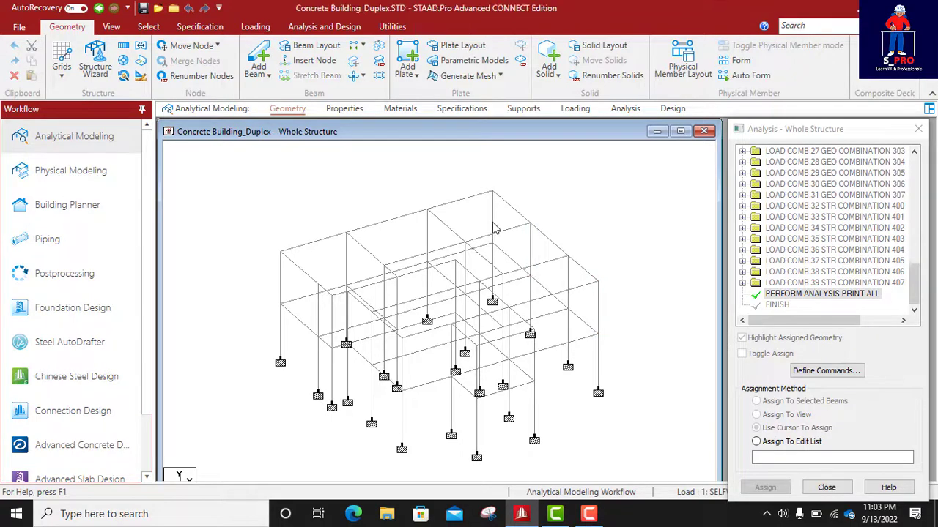
pyautogui.click(493, 223)
pyautogui.click(418, 253)
pyautogui.click(356, 261)
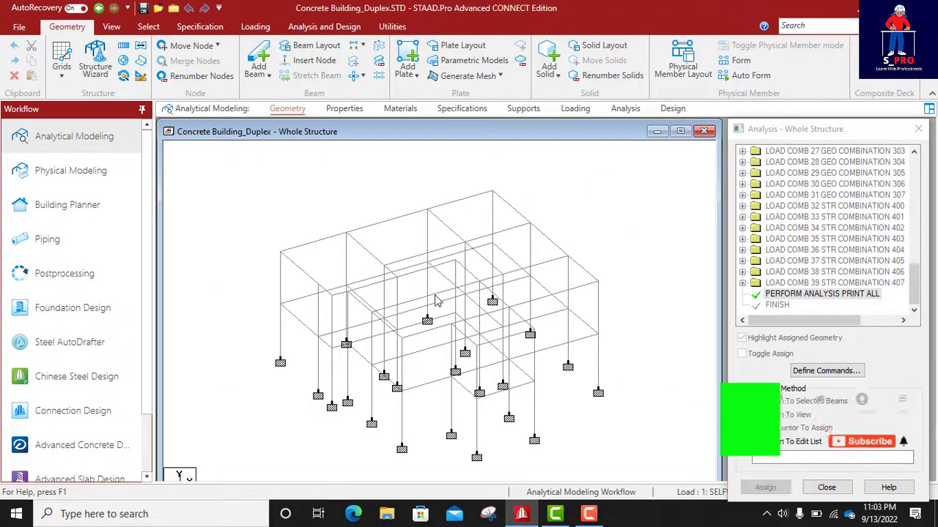
pyautogui.scroll(-5, 205, 77)
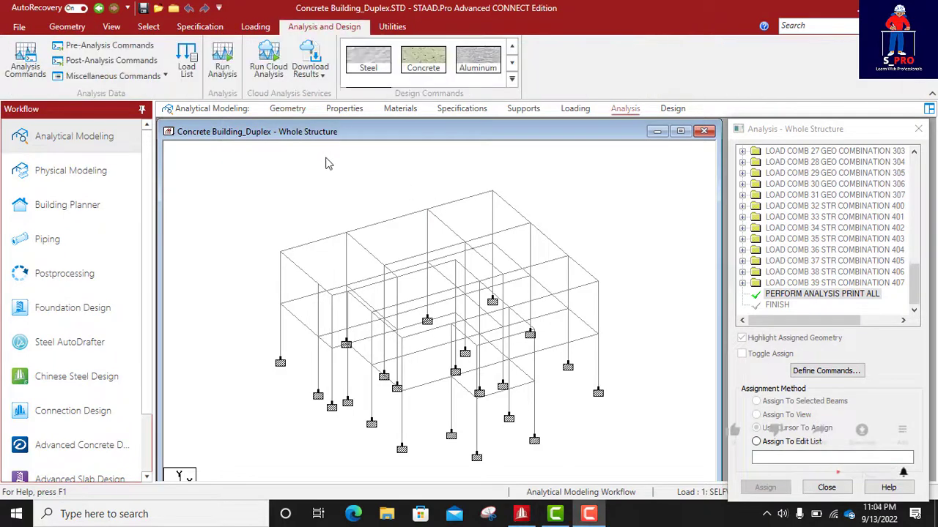
# Run the structural analysis, close its finished report, and switch to STAAD RCDC through the Advanced Concrete Design workflow.
pyautogui.click(223, 64)
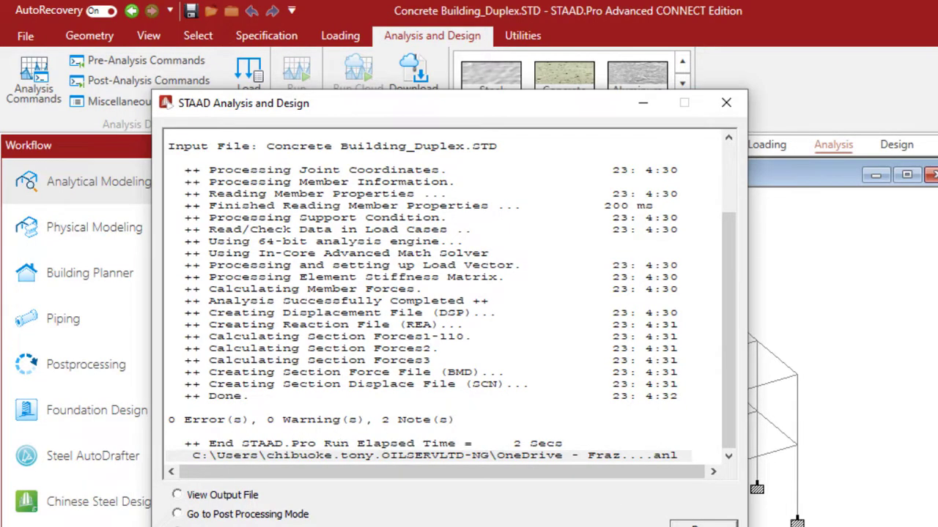
pyautogui.click(704, 524)
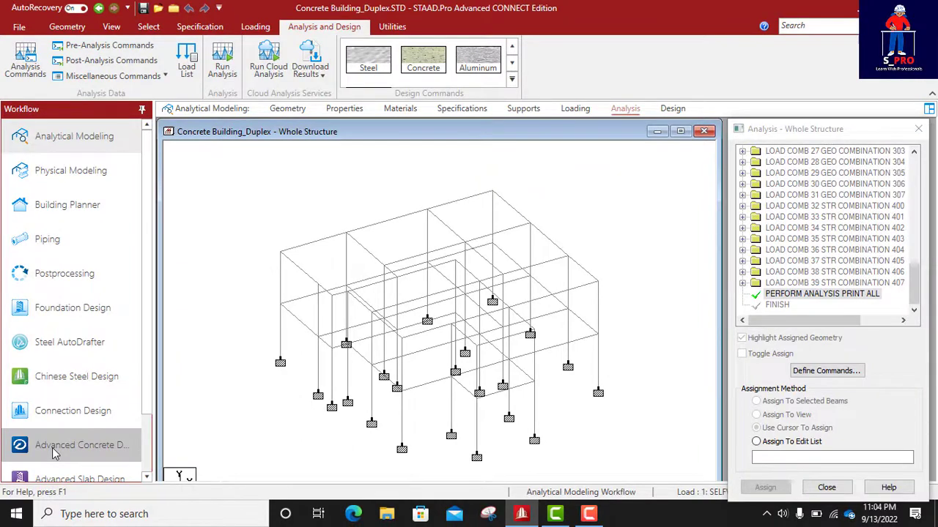
pyautogui.click(54, 448)
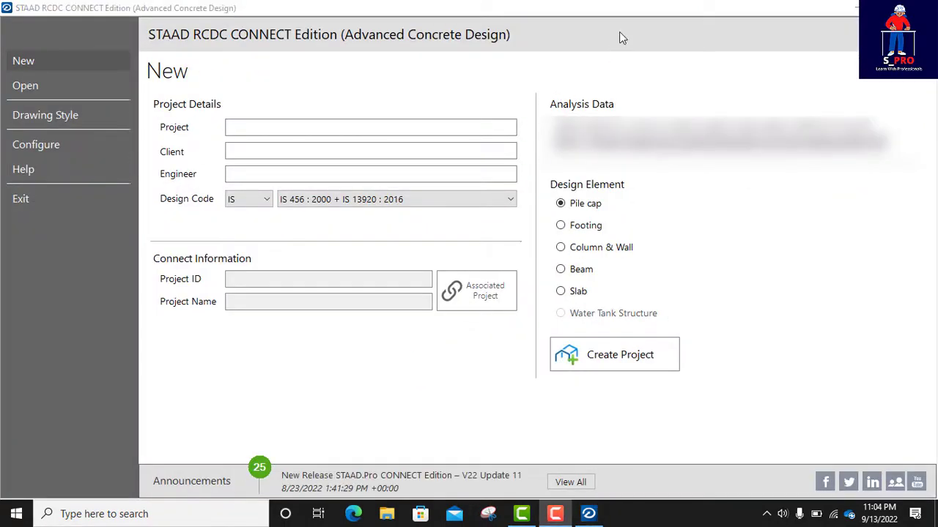
# Name the new project DUPLEX and fill in the client's and the engineer's names in the project details.
pyautogui.click(268, 128)
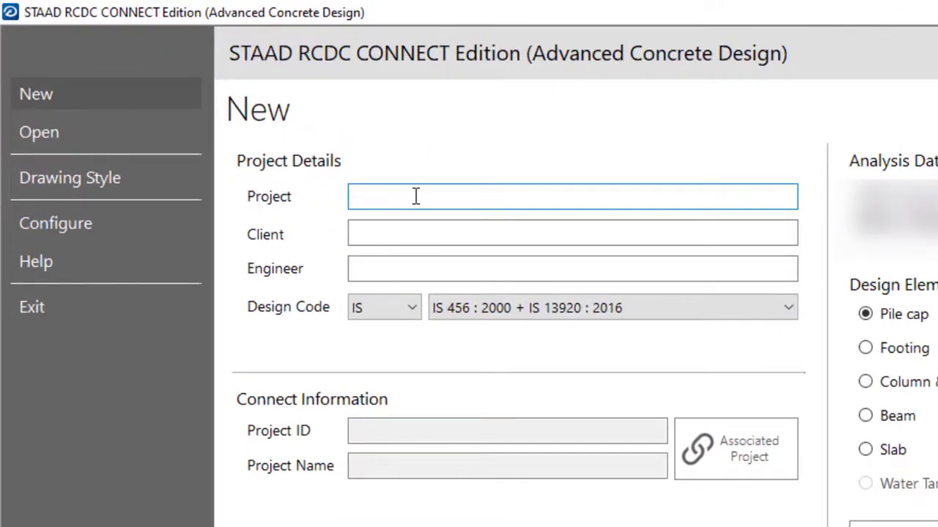
pyautogui.write('DUPLEX')
pyautogui.click(400, 232)
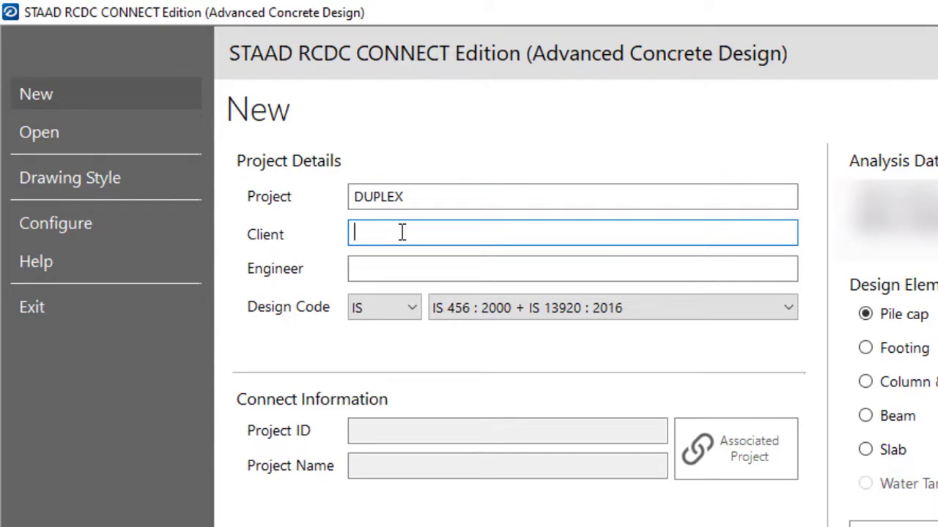
pyautogui.write('Mr. XYZ')
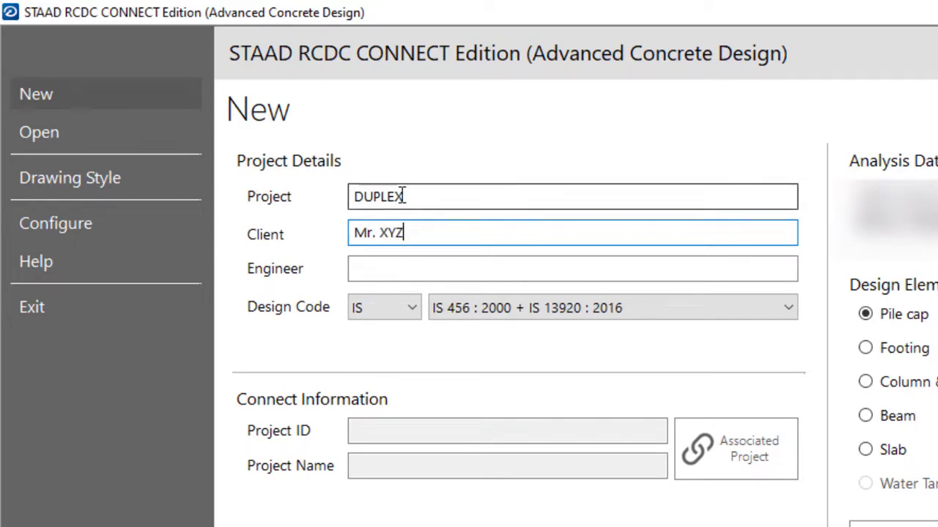
pyautogui.click(357, 268)
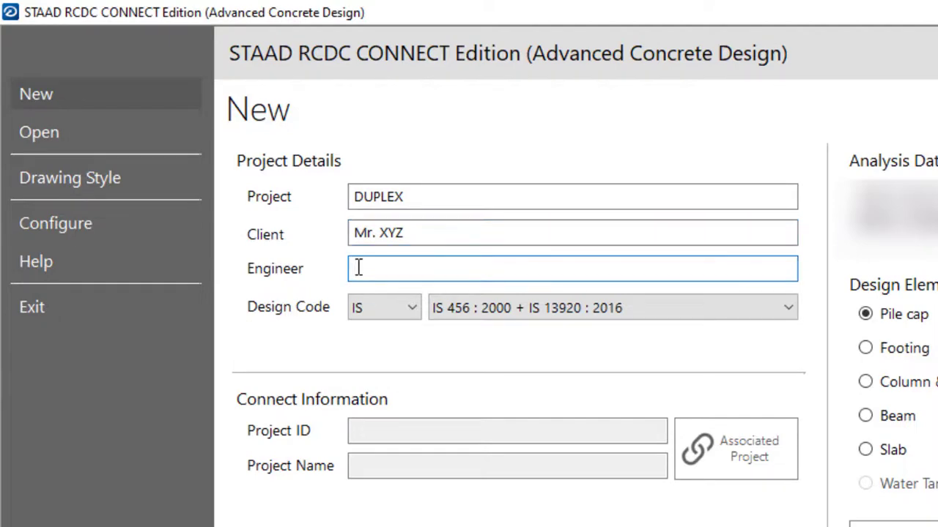
pyautogui.write('E')
pyautogui.write('ngr,')
pyautogui.write(' ABC')
# Set the design code to EN with the BS EN 1992-1-1 : 2004 variant.
pyautogui.click(414, 308)
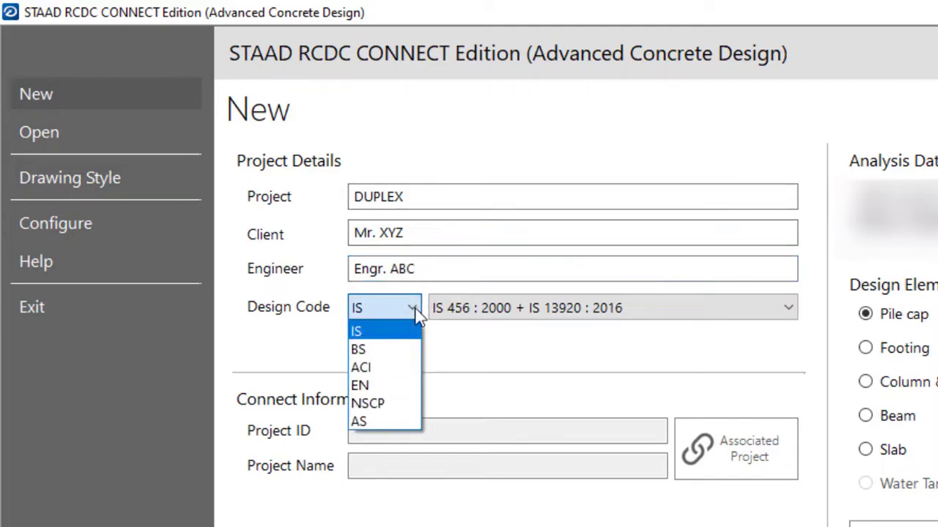
pyautogui.click(369, 385)
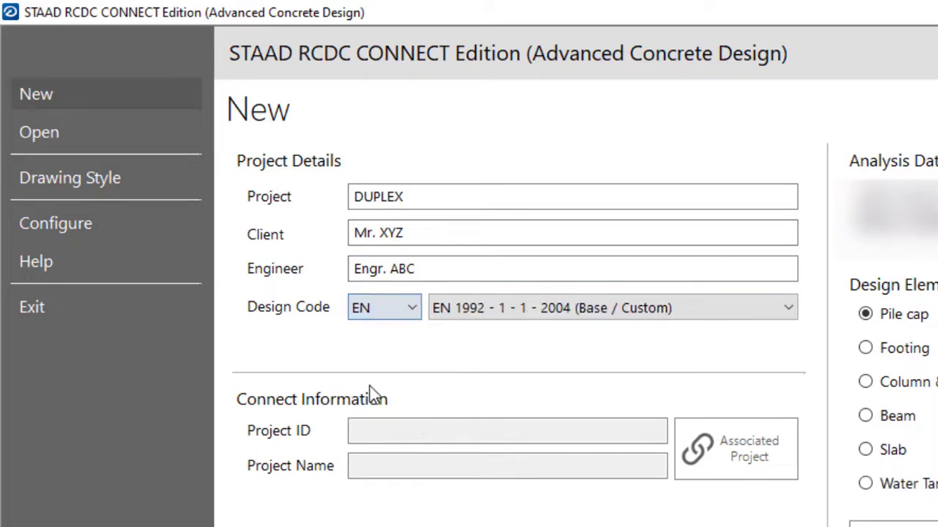
pyautogui.click(707, 311)
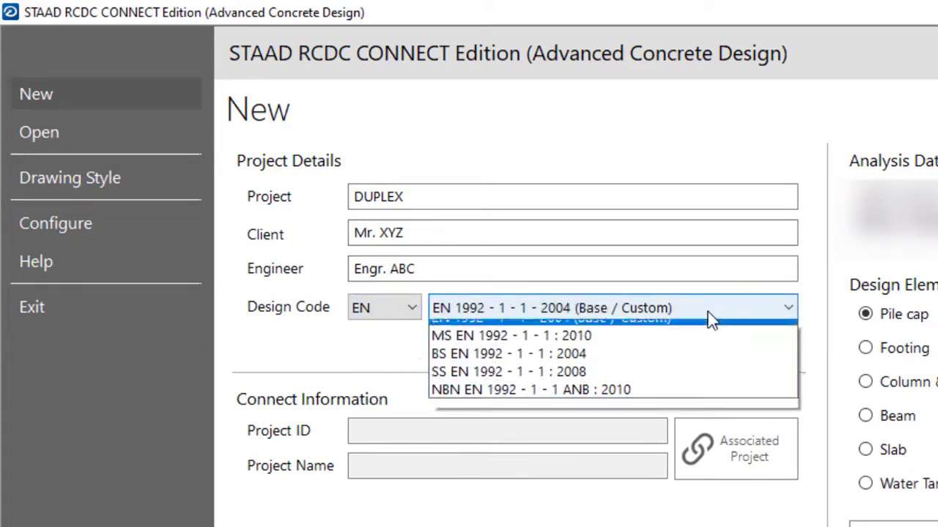
pyautogui.click(563, 365)
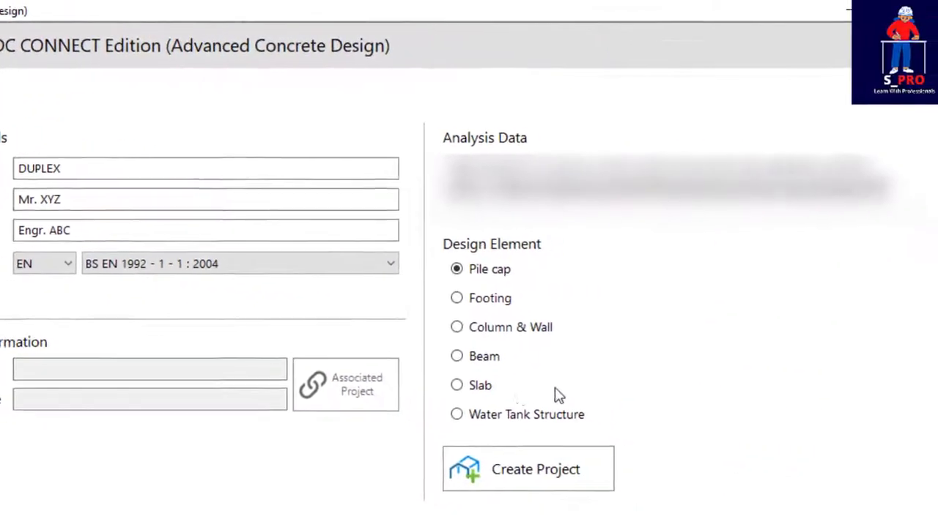
# Create the project with Column & Wall as the design element, dismissing the OneDrive deleted-files reminder.
pyautogui.click(443, 327)
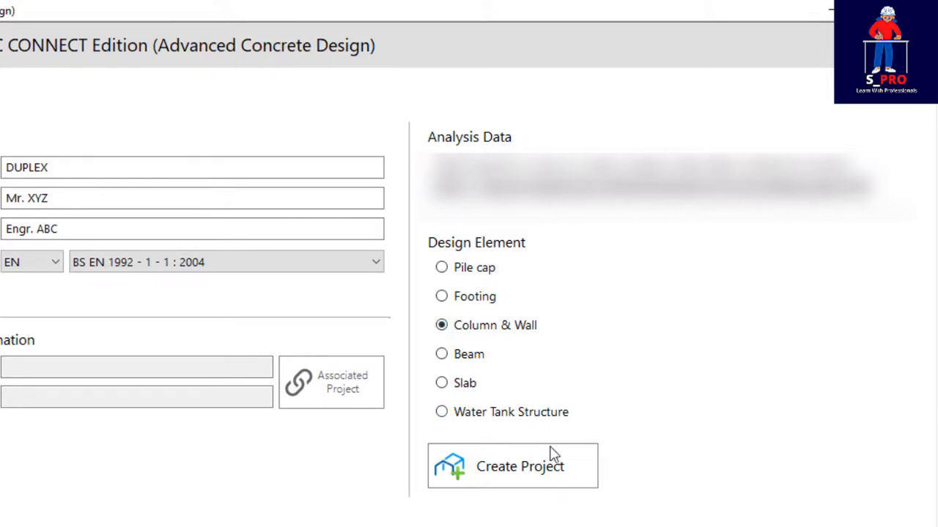
pyautogui.click(491, 474)
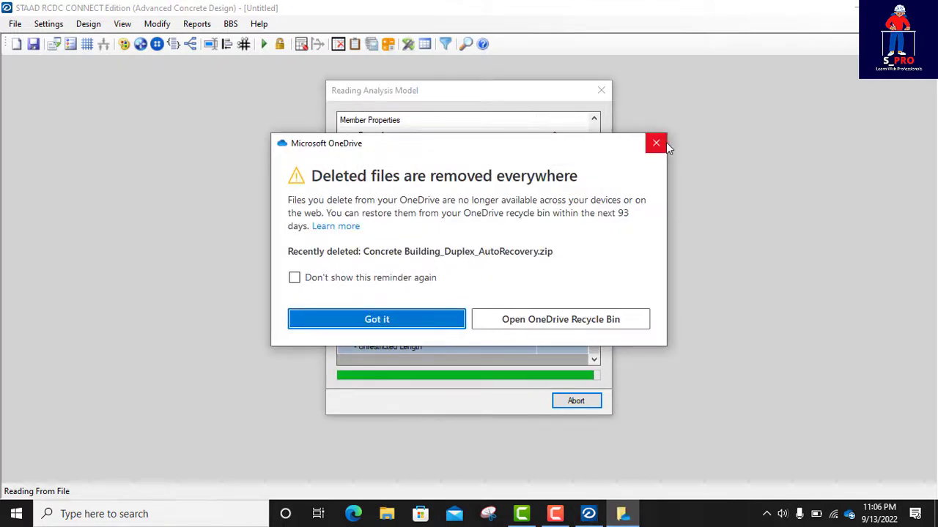
pyautogui.click(656, 142)
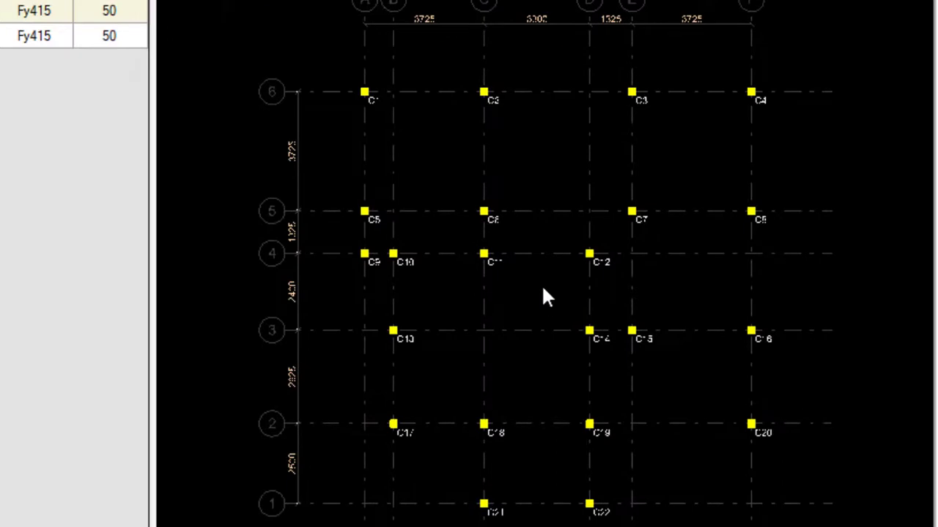
# Examine the column layout plan, checking the column labels, the lettered and numbered grid lines and their spacings.
pyautogui.scroll(1, 541, 285)
pyautogui.scroll(4, 385, 73)
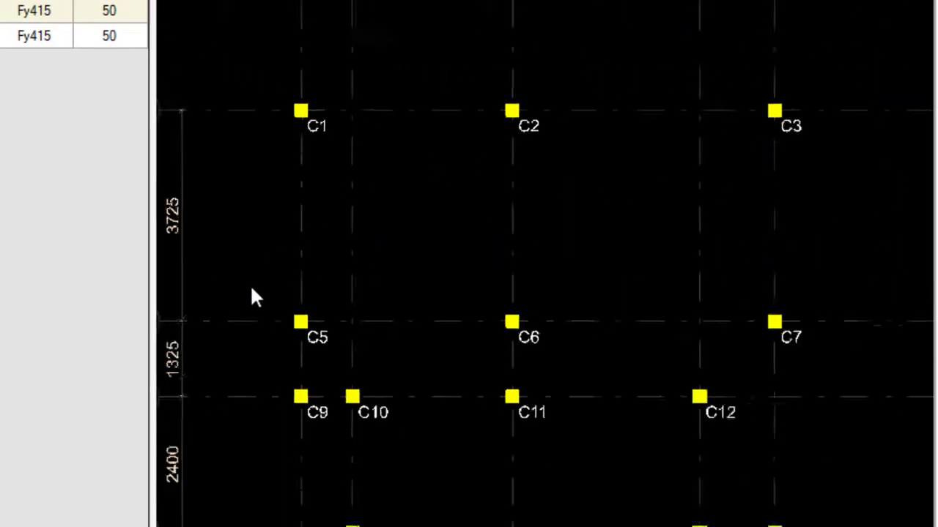
pyautogui.scroll(-1, 252, 291)
pyautogui.scroll(1, 348, 168)
pyautogui.scroll(-2, 187, 251)
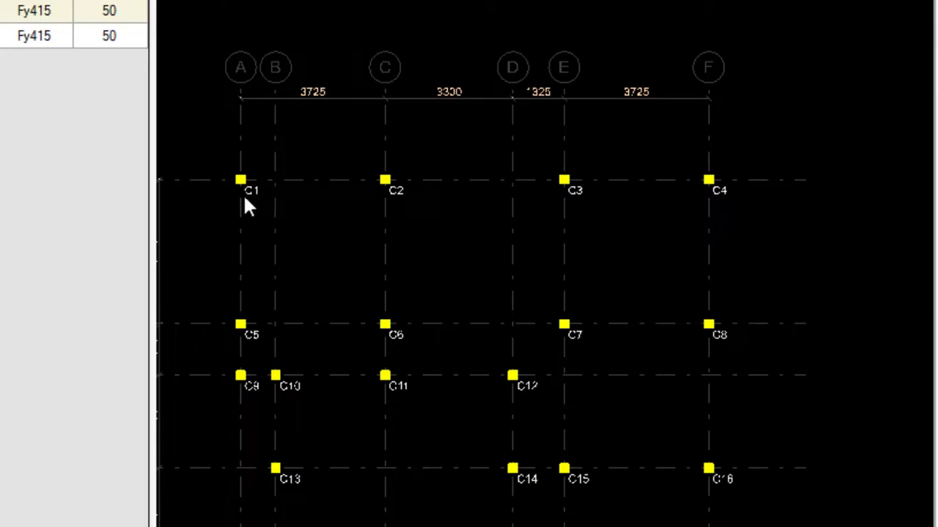
pyautogui.scroll(1, 235, 203)
pyautogui.scroll(-1, 268, 232)
pyautogui.scroll(-1, 282, 224)
pyautogui.scroll(2, 260, 102)
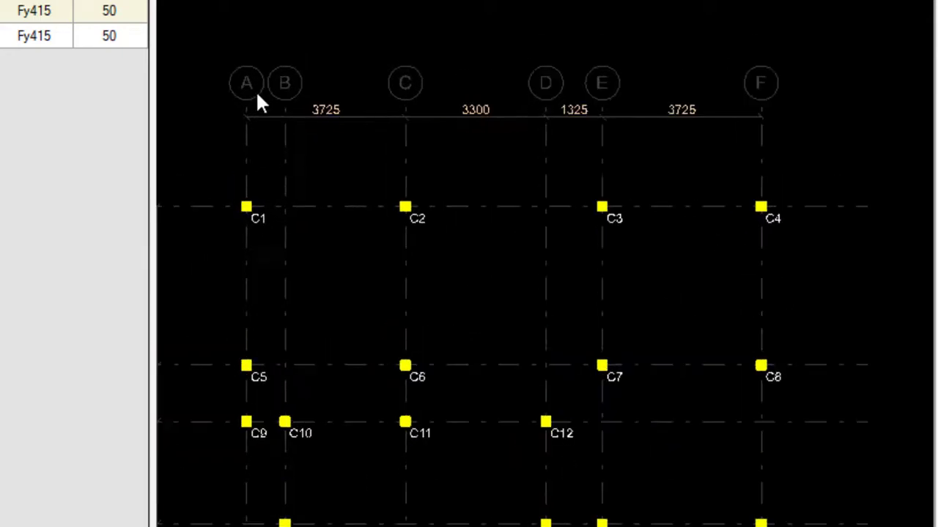
pyautogui.scroll(1, 257, 94)
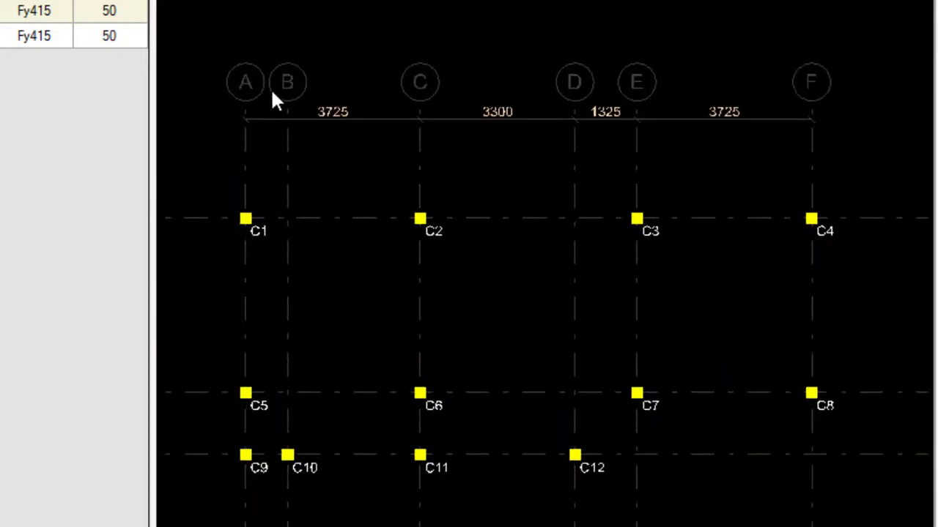
pyautogui.scroll(-2, 799, 103)
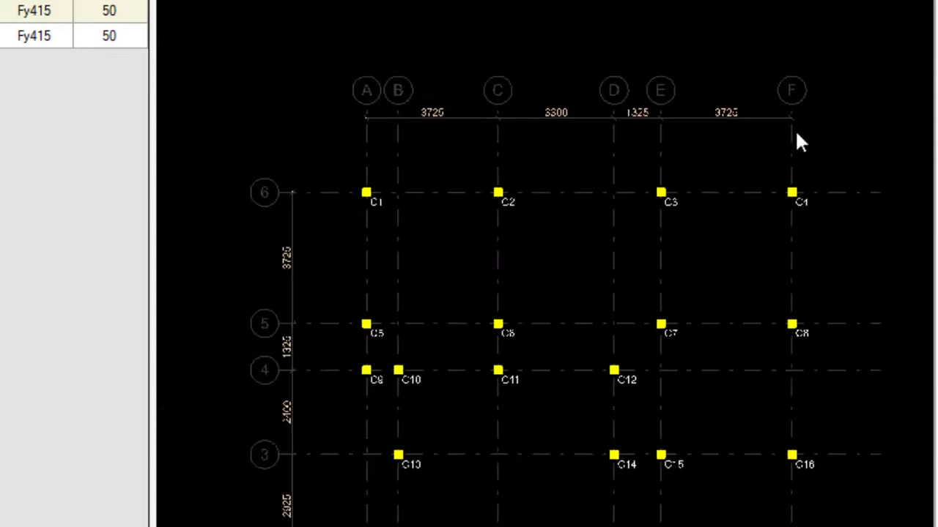
pyautogui.scroll(-1, 796, 142)
pyautogui.scroll(1, 339, 197)
pyautogui.scroll(1, 394, 209)
pyautogui.scroll(-1, 335, 130)
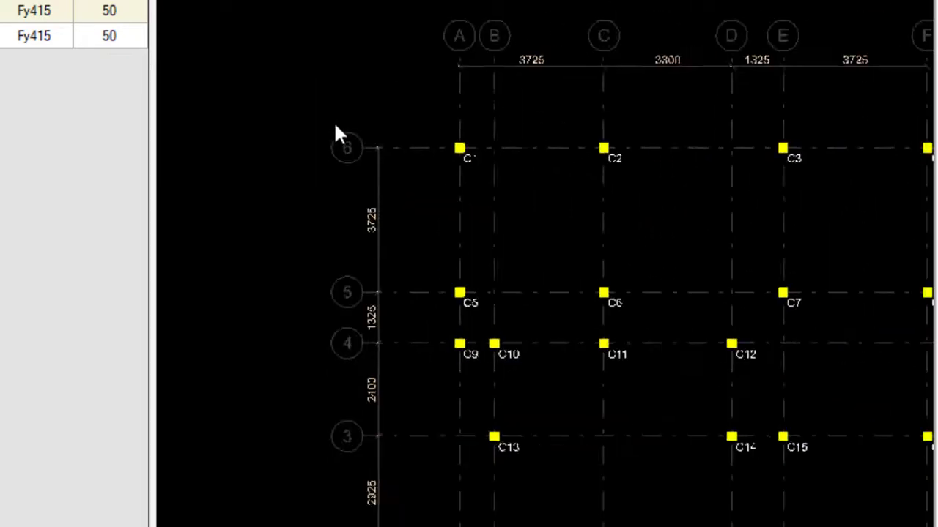
pyautogui.scroll(-2, 341, 161)
pyautogui.scroll(-1, 342, 159)
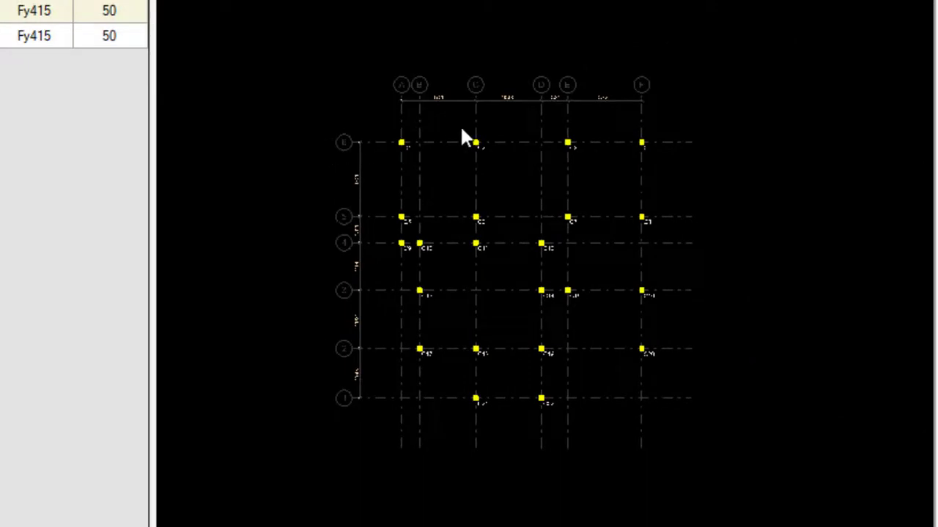
pyautogui.scroll(2, 454, 133)
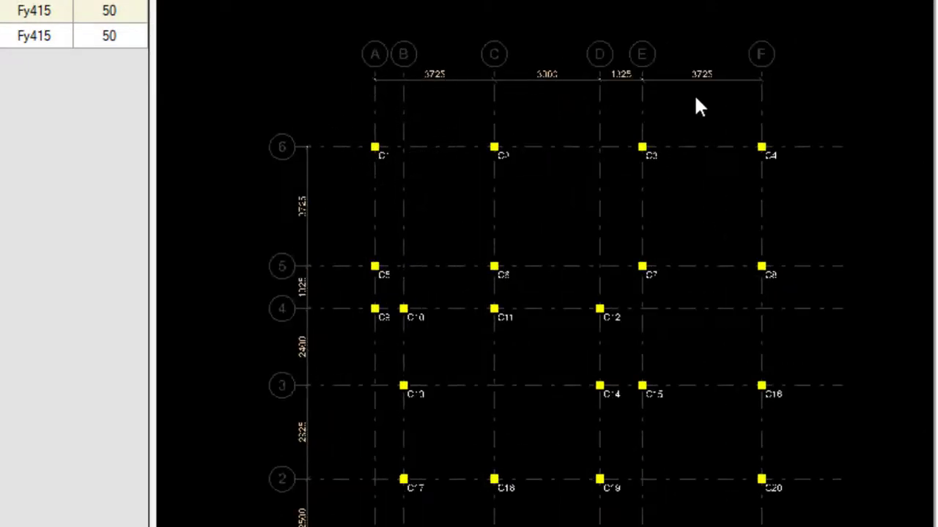
pyautogui.scroll(3, 354, 134)
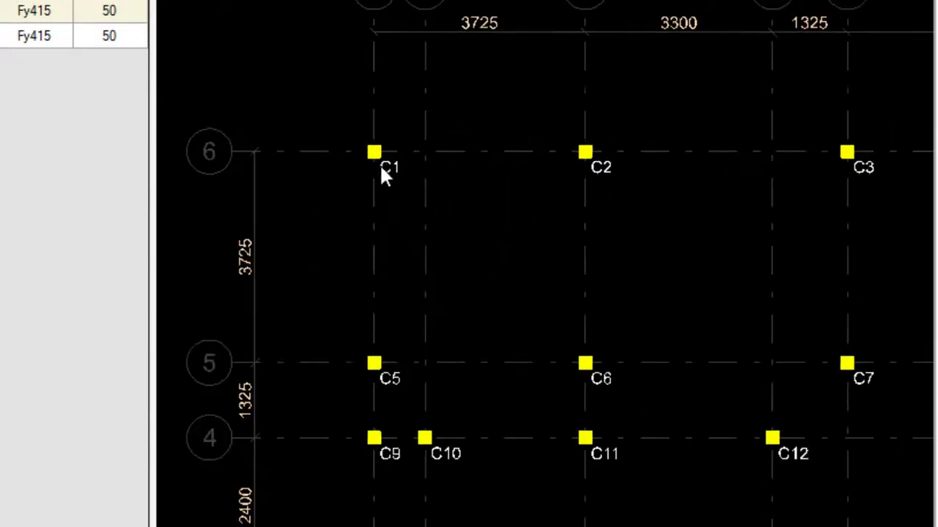
pyautogui.scroll(-1, 318, 166)
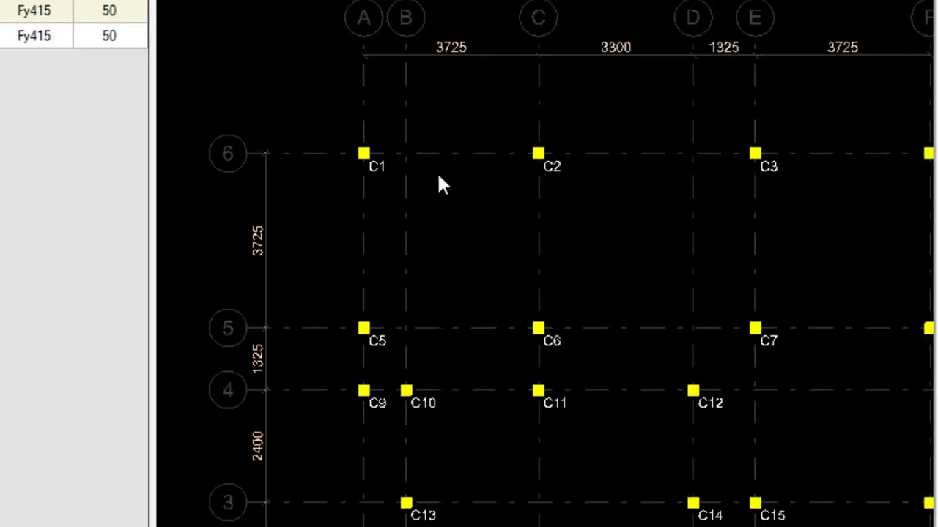
pyautogui.scroll(-1, 464, 192)
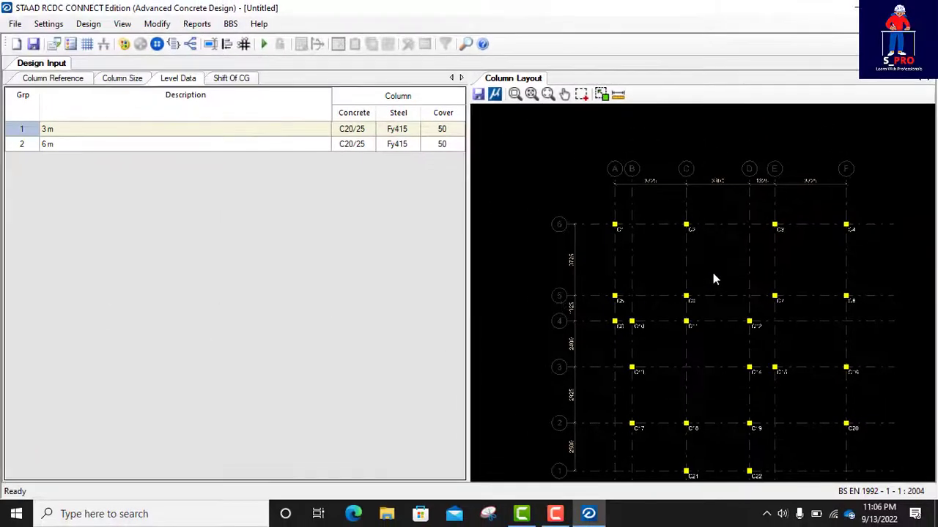
pyautogui.scroll(-1, 713, 275)
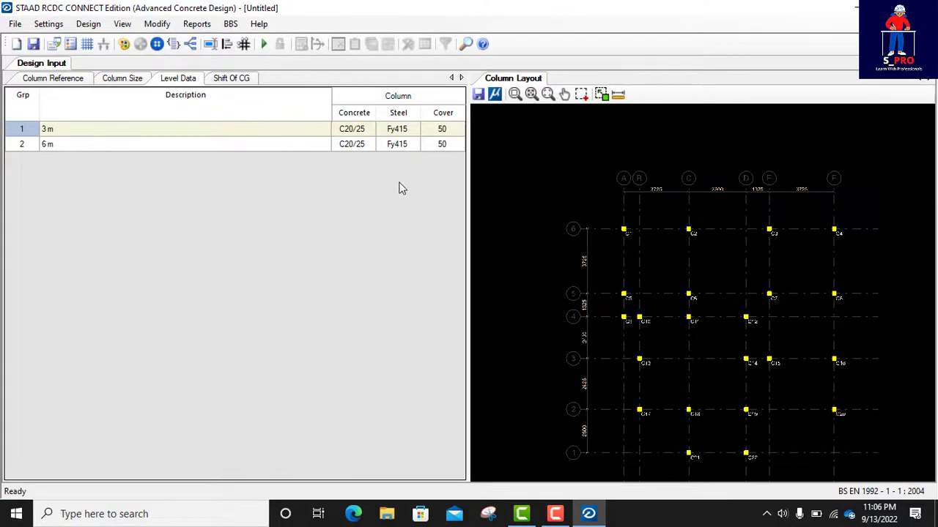
# Set the column concrete grade to C25/30 for both the 3 m and 6 m levels.
pyautogui.click(370, 131)
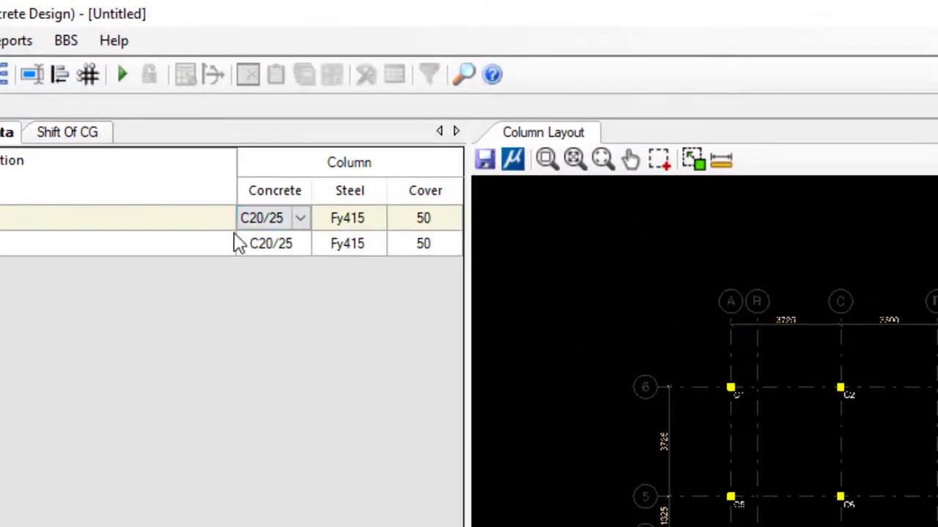
pyautogui.click(300, 220)
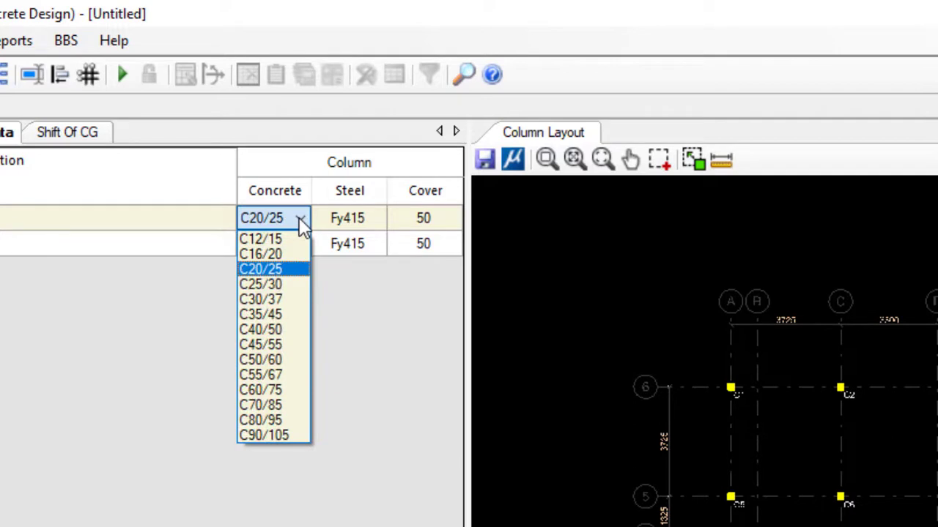
pyautogui.click(269, 285)
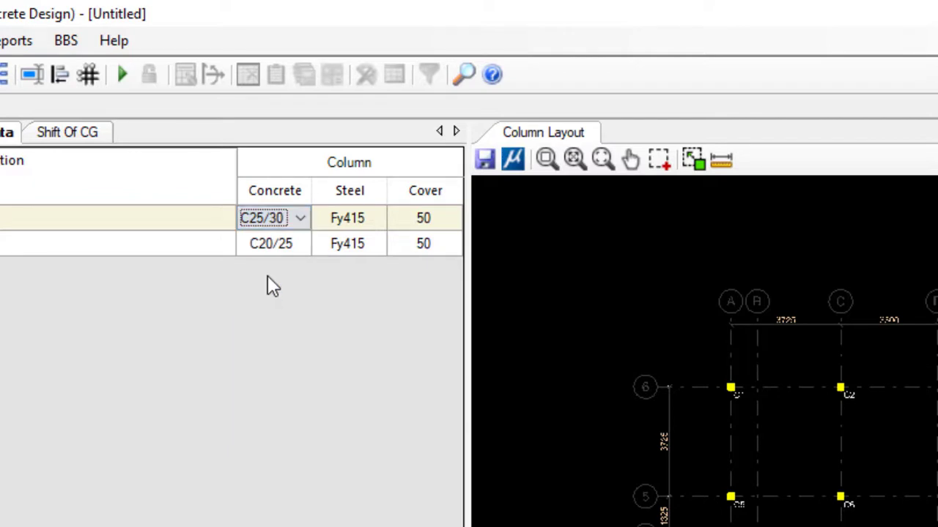
pyautogui.click(296, 243)
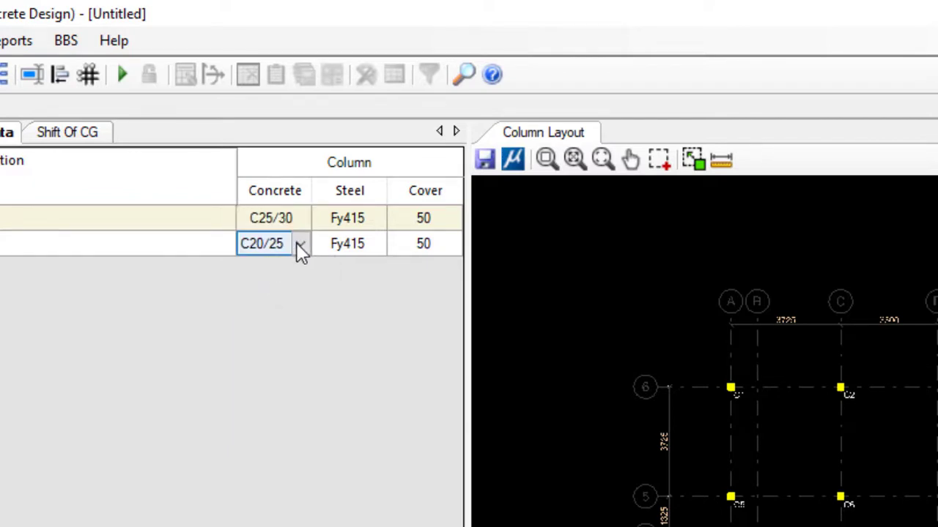
pyautogui.click(295, 242)
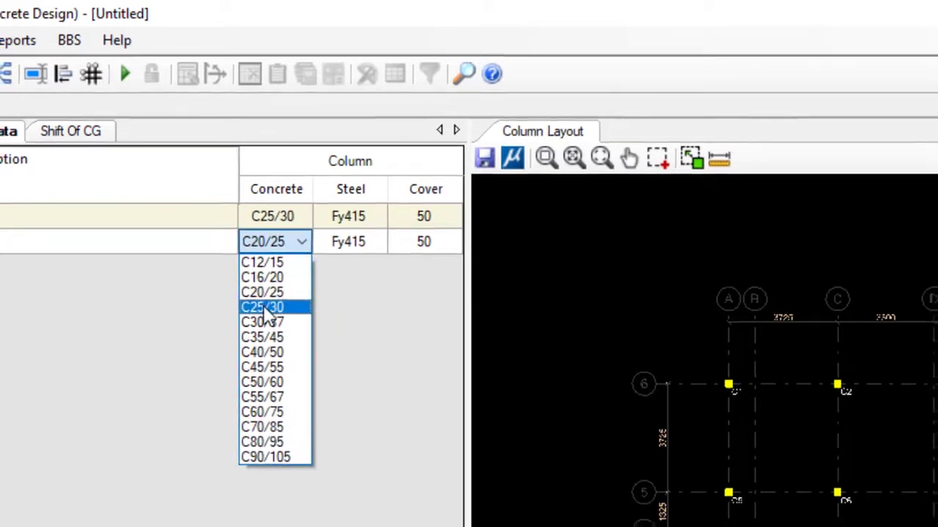
pyautogui.click(293, 309)
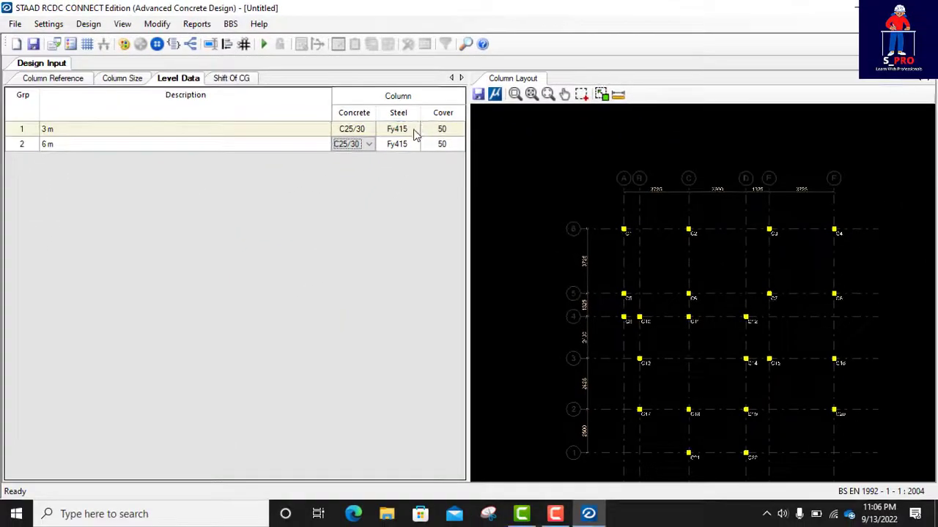
# Set the column steel grade to Fy410 for both the 3 m and 6 m levels.
pyautogui.click(415, 132)
pyautogui.click(413, 131)
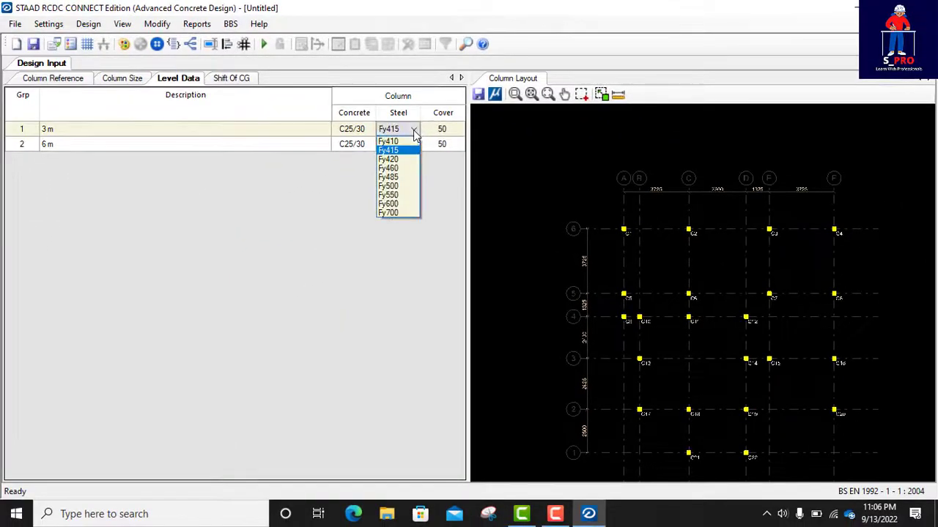
pyautogui.click(390, 141)
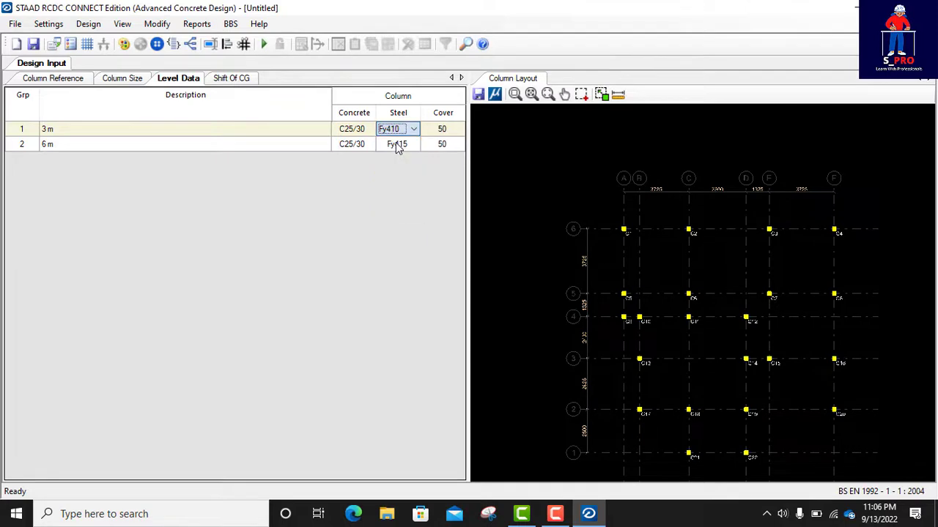
pyautogui.click(416, 145)
pyautogui.click(414, 145)
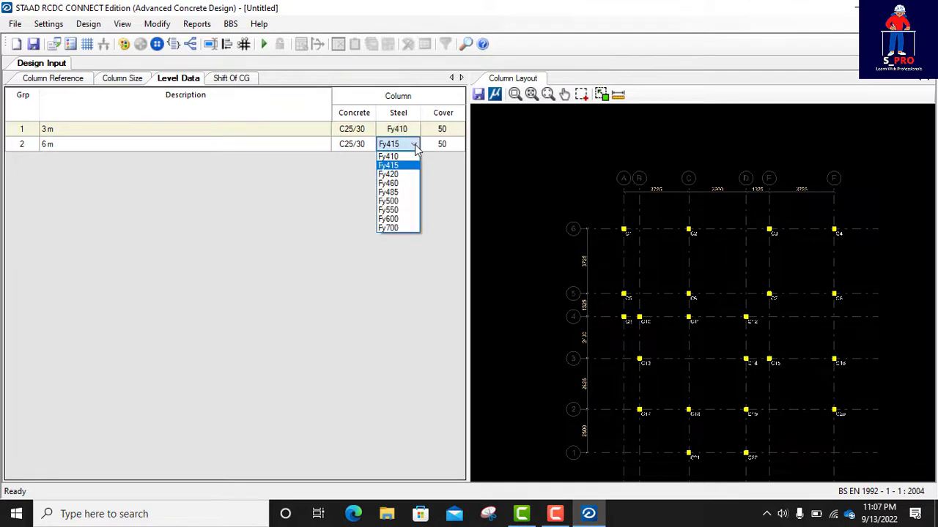
pyautogui.click(396, 158)
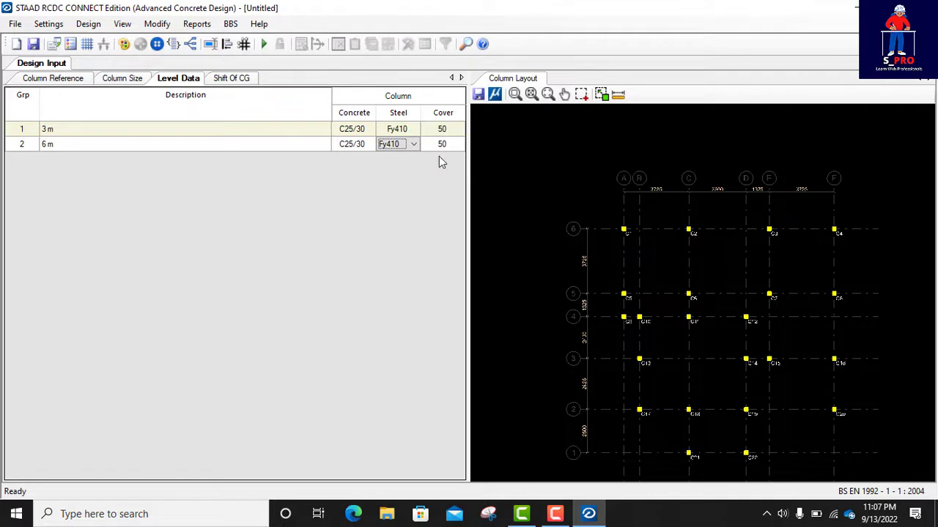
# Enable the crack width check in the design settings with a permissible crack width of 0.3 mm.
pyautogui.click(48, 23)
pyautogui.click(79, 41)
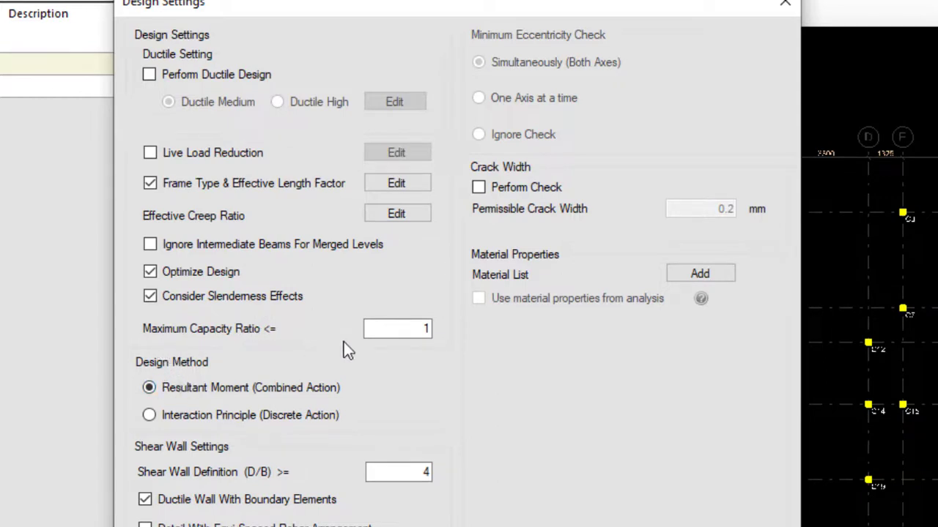
pyautogui.doubleClick(426, 329)
pyautogui.click(479, 189)
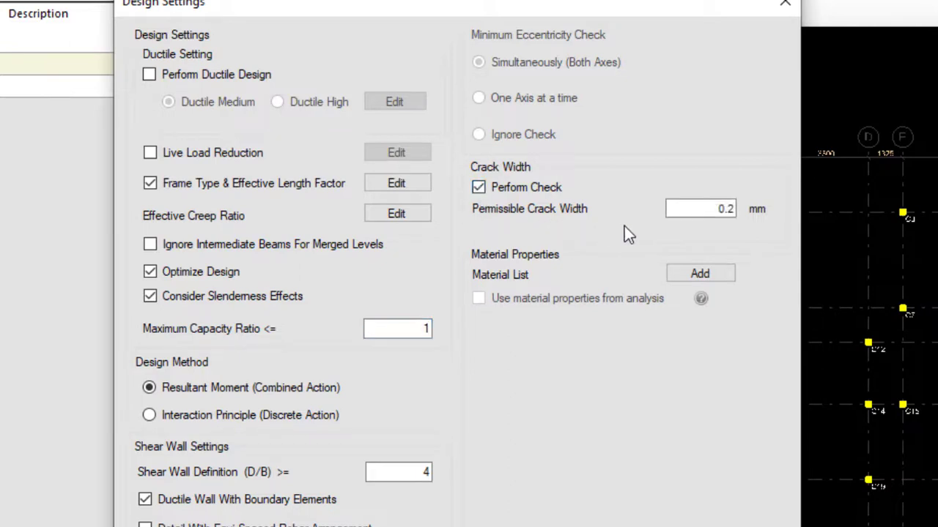
pyautogui.moveTo(724, 209); pyautogui.dragTo(742, 219)
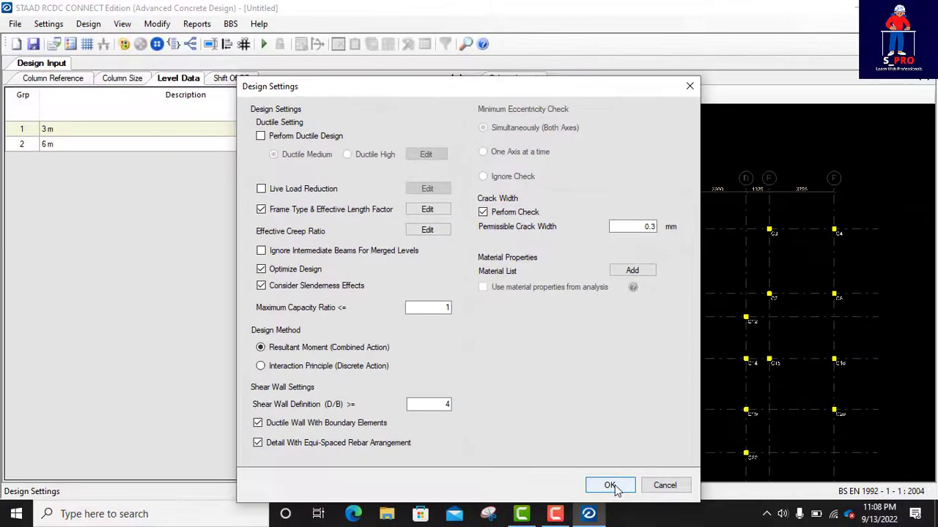
pyautogui.click(611, 486)
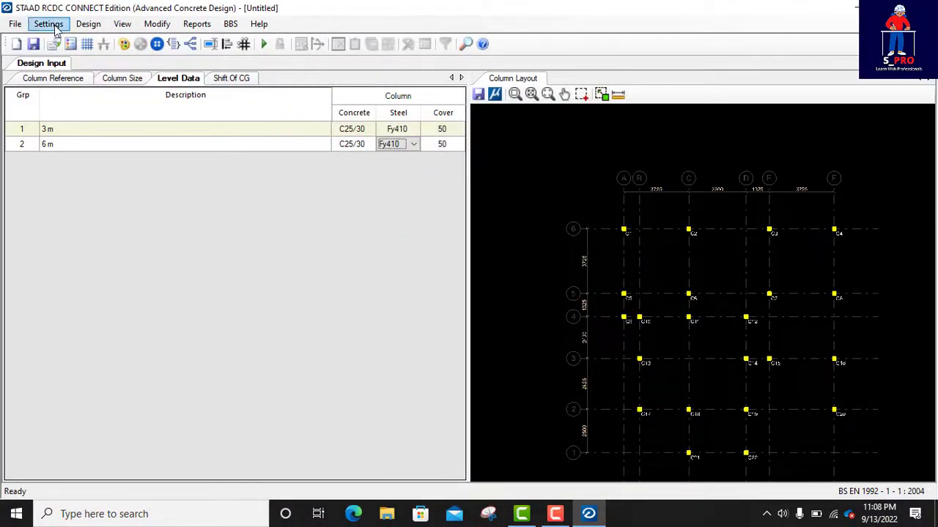
# In the reinforcement settings, set the maximum rebar diameter to 20 for both columns and shear walls.
pyautogui.click(48, 24)
pyautogui.click(66, 56)
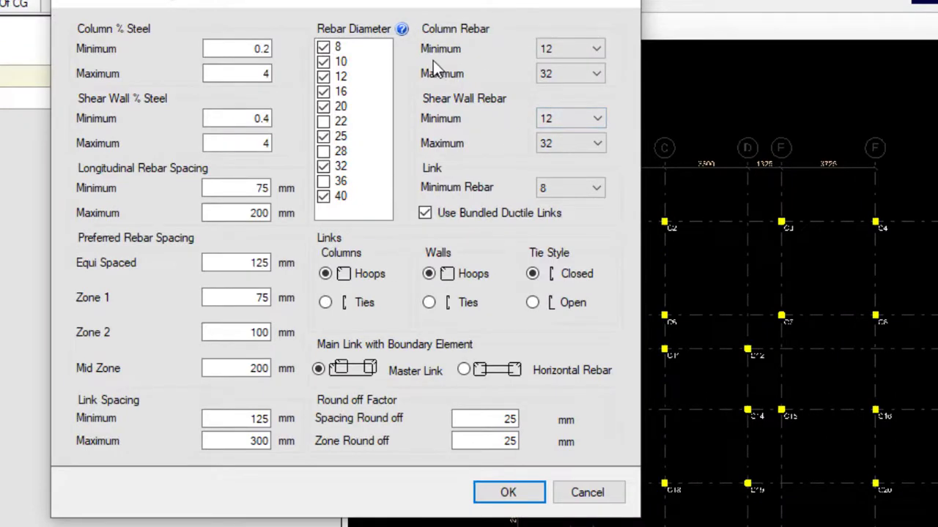
pyautogui.click(586, 73)
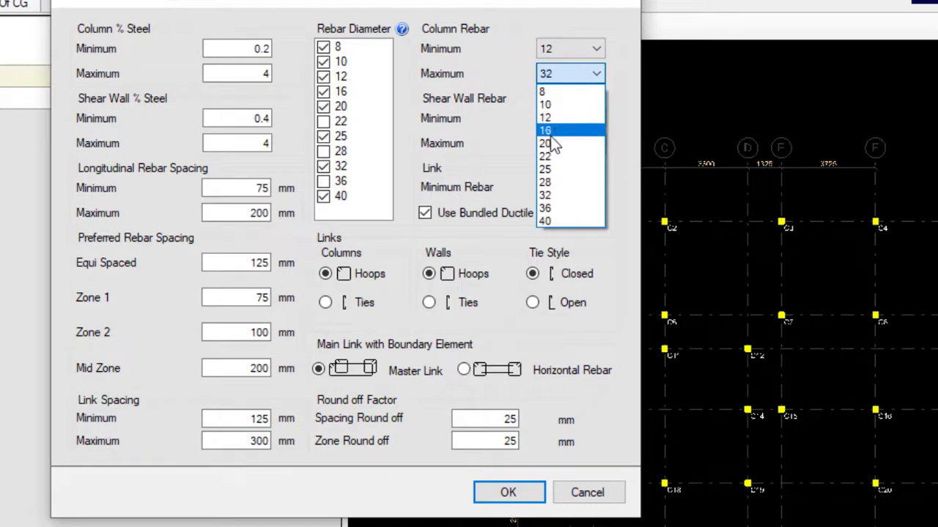
pyautogui.click(564, 142)
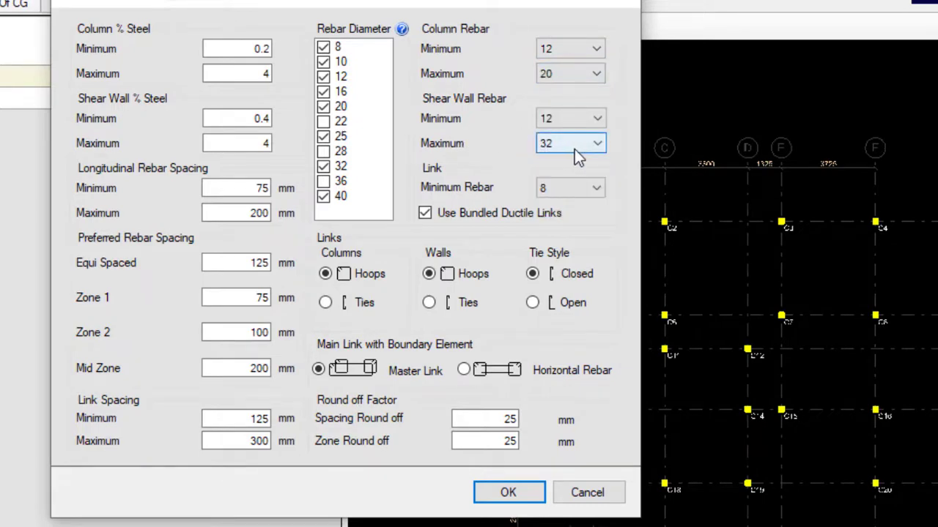
pyautogui.click(575, 146)
pyautogui.click(546, 212)
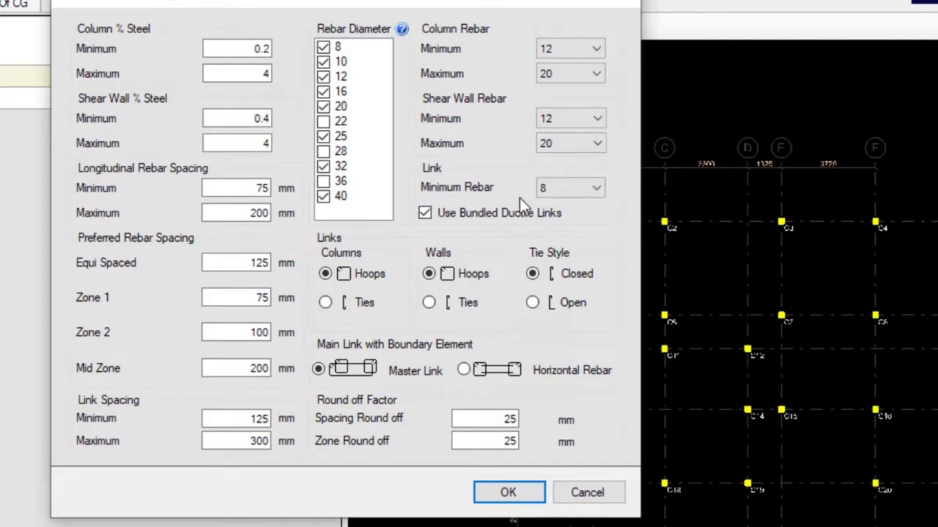
# Set the minimum link rebar to 10 and the link spacing to 150 mm minimum and 225 mm maximum, and apply the reinforcement settings.
pyautogui.click(568, 188)
pyautogui.click(557, 212)
pyautogui.moveTo(241, 418); pyautogui.dragTo(274, 419)
pyautogui.write('150')
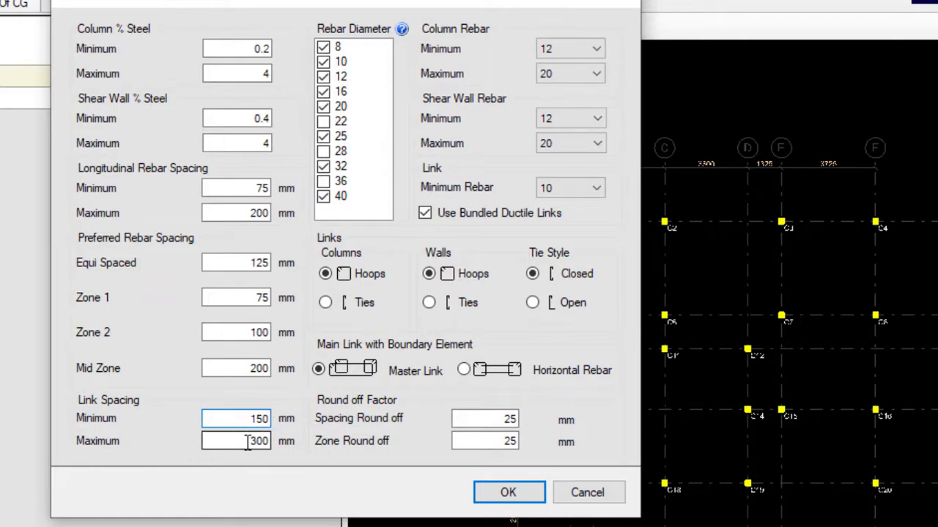
pyautogui.doubleClick(248, 443)
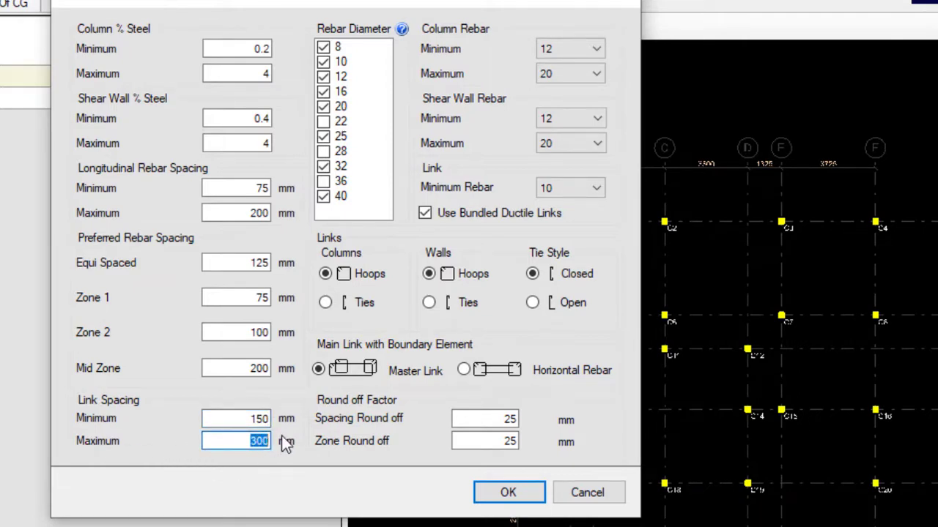
pyautogui.write('225')
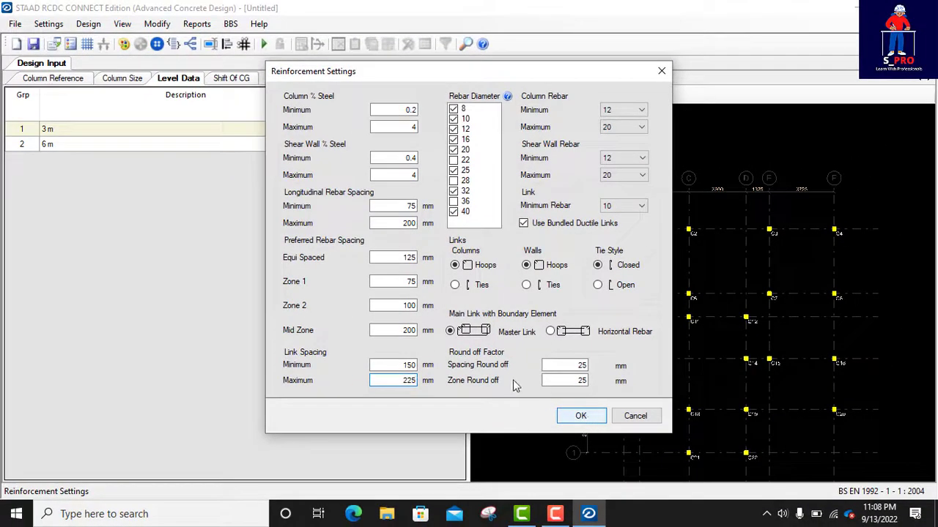
pyautogui.press('Return')
# In the detailing and drawing settings, change the rebar mark prefix to H for both main and shear reinforcement.
pyautogui.click(57, 26)
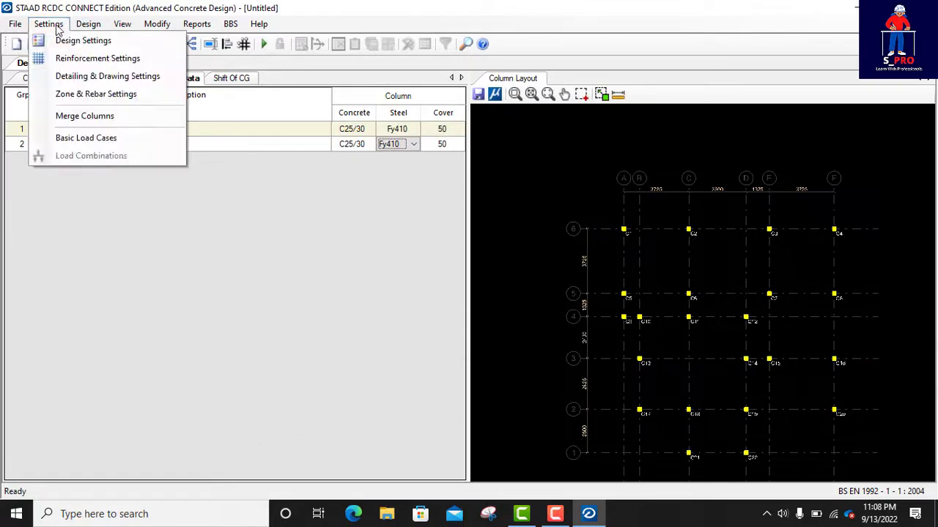
pyautogui.click(71, 79)
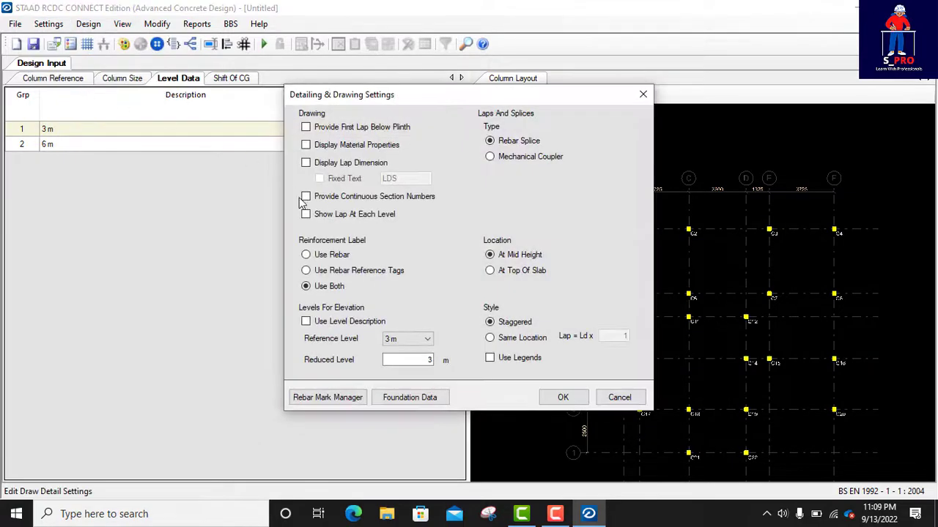
pyautogui.click(315, 401)
pyautogui.click(480, 224)
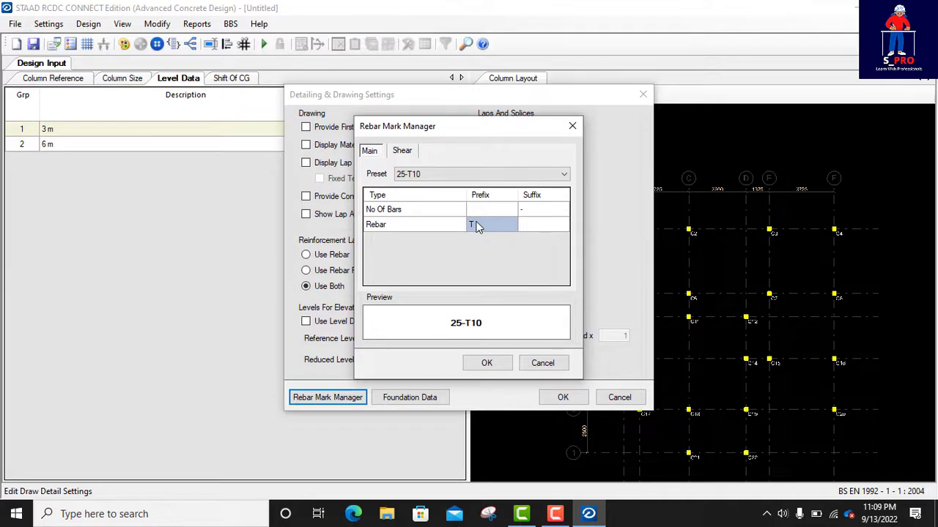
pyautogui.write('H')
pyautogui.click(401, 151)
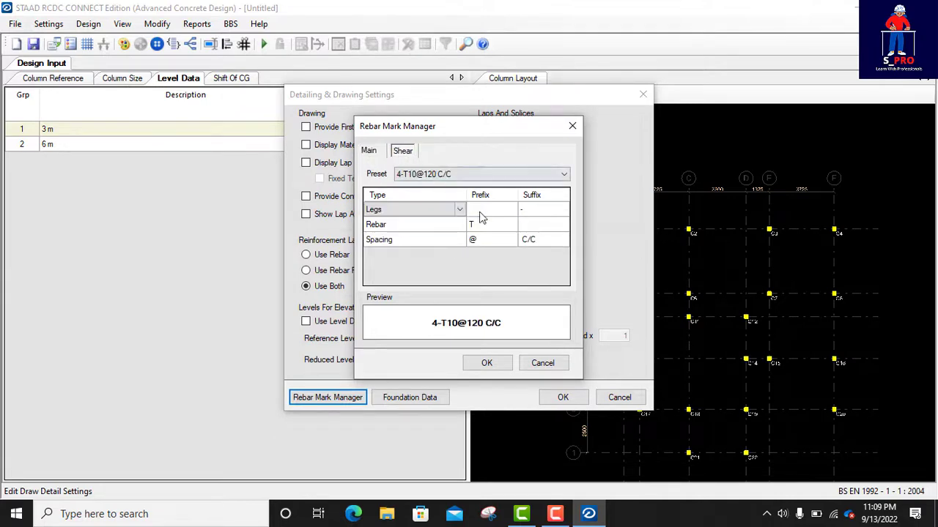
pyautogui.click(483, 225)
pyautogui.write('H')
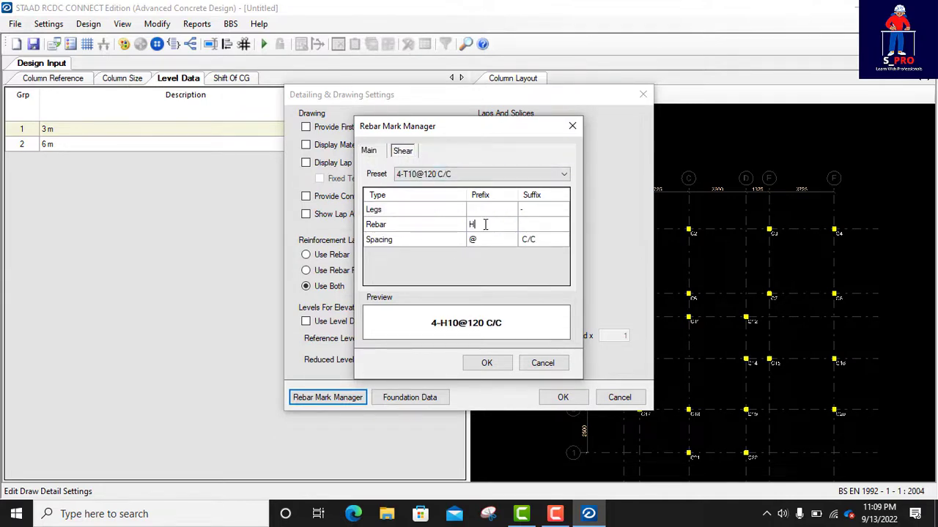
pyautogui.click(487, 363)
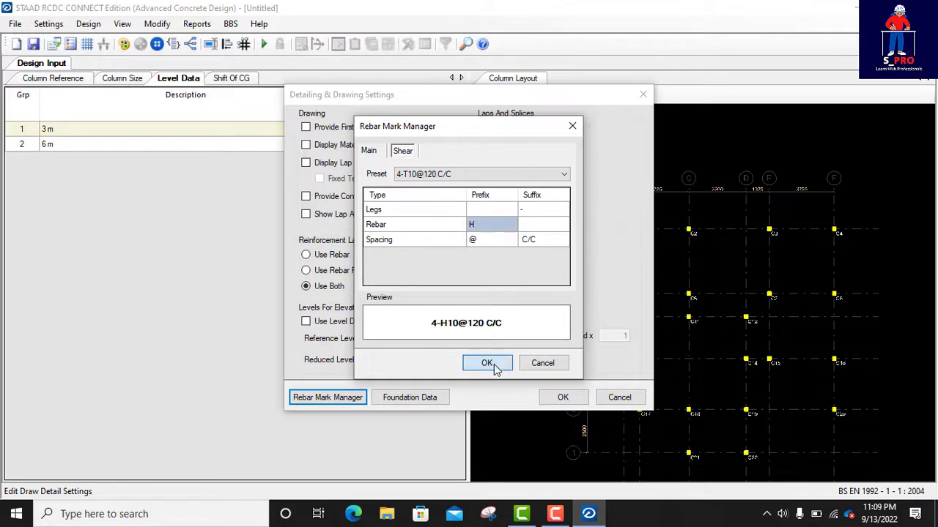
# Turn on laps at each level, lap dimensions and material properties for the drawings, and apply the detailing settings.
pyautogui.click(306, 214)
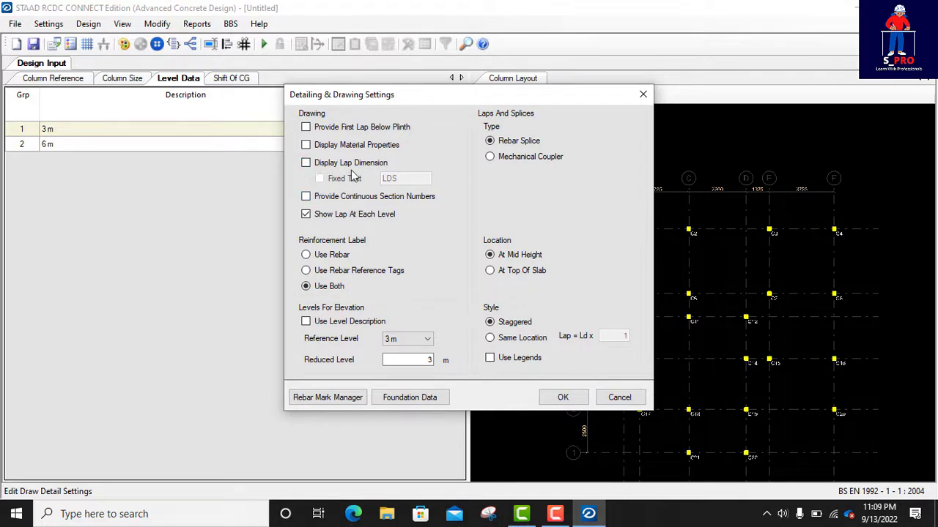
pyautogui.click(306, 164)
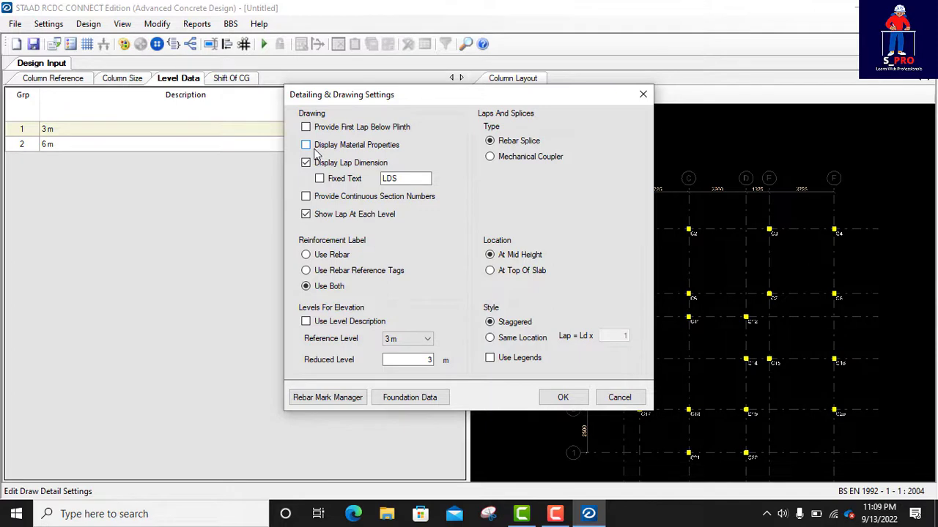
pyautogui.click(312, 148)
pyautogui.click(562, 398)
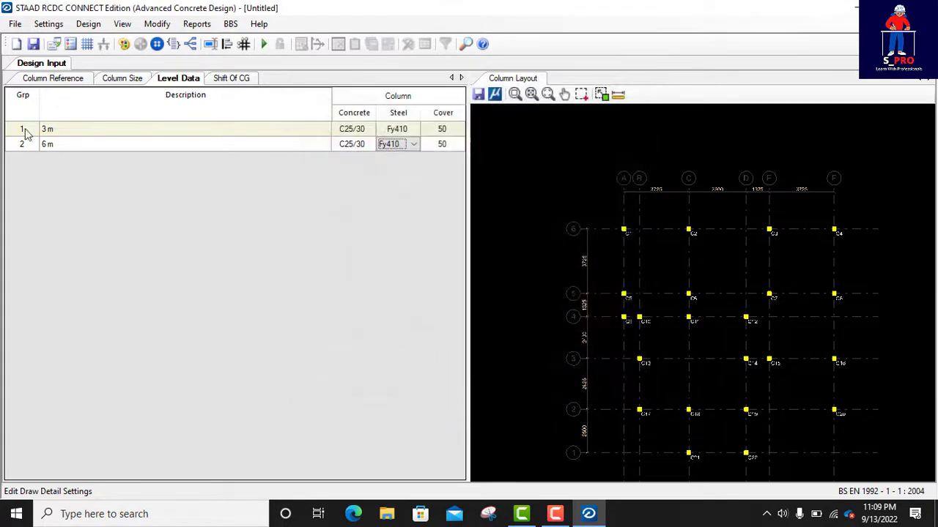
# In the basic load cases, set the load type of LOAD 1: SELFWEIGHT and LOAD 2: SLAB DEAD LOAD to Dead Load.
pyautogui.click(51, 24)
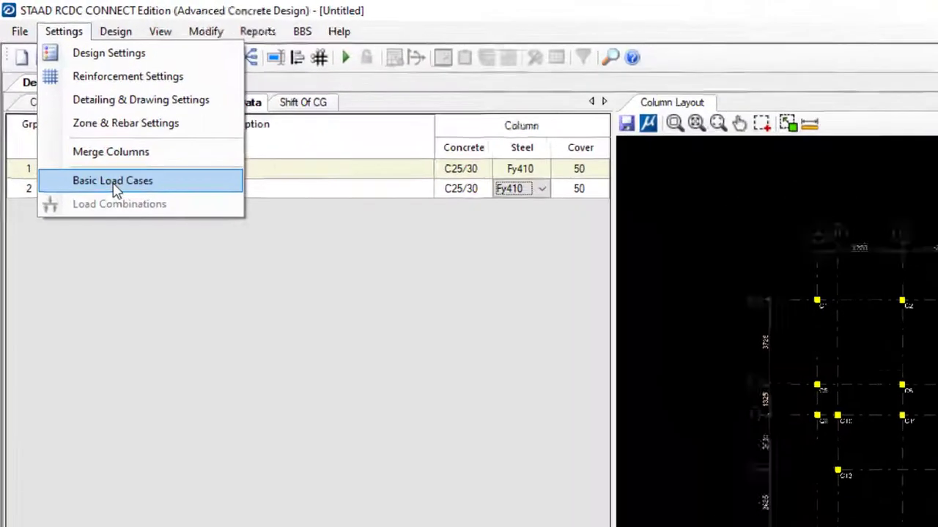
pyautogui.click(87, 140)
pyautogui.click(745, 198)
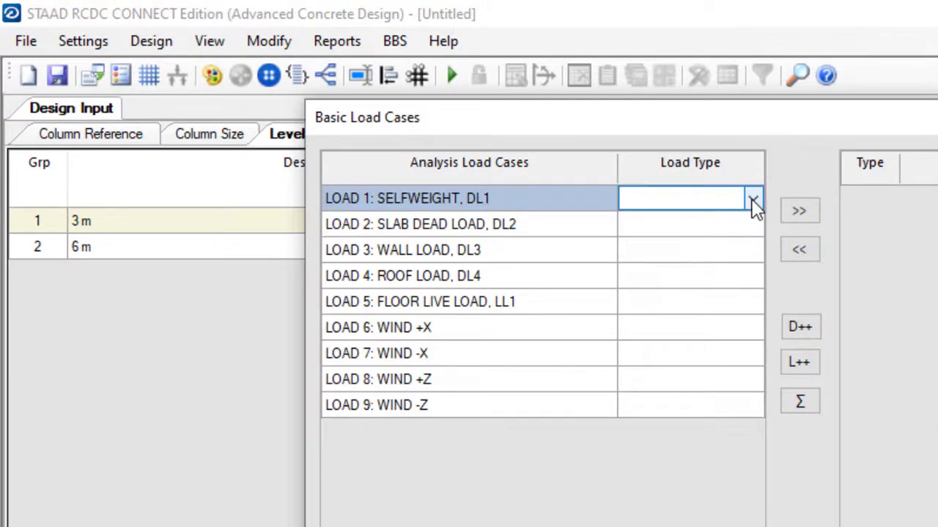
pyautogui.click(748, 200)
pyautogui.click(679, 223)
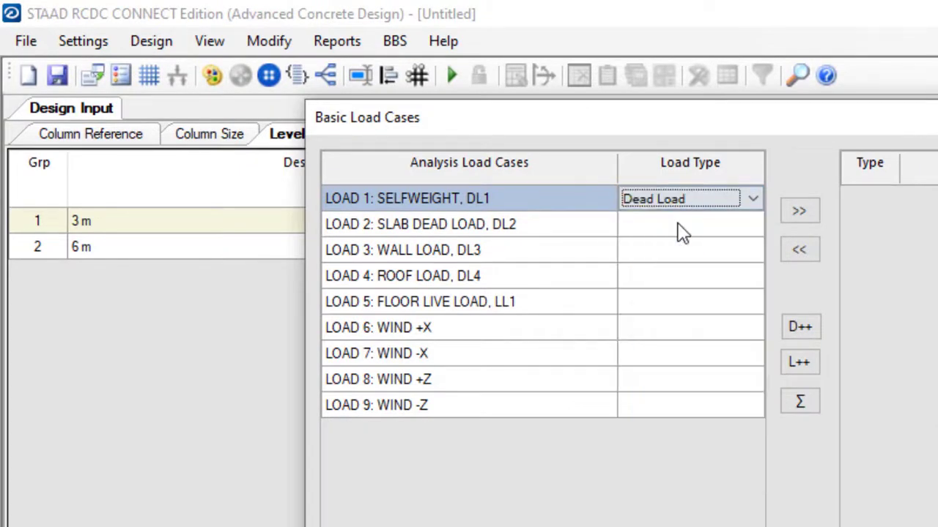
pyautogui.click(746, 225)
pyautogui.click(749, 226)
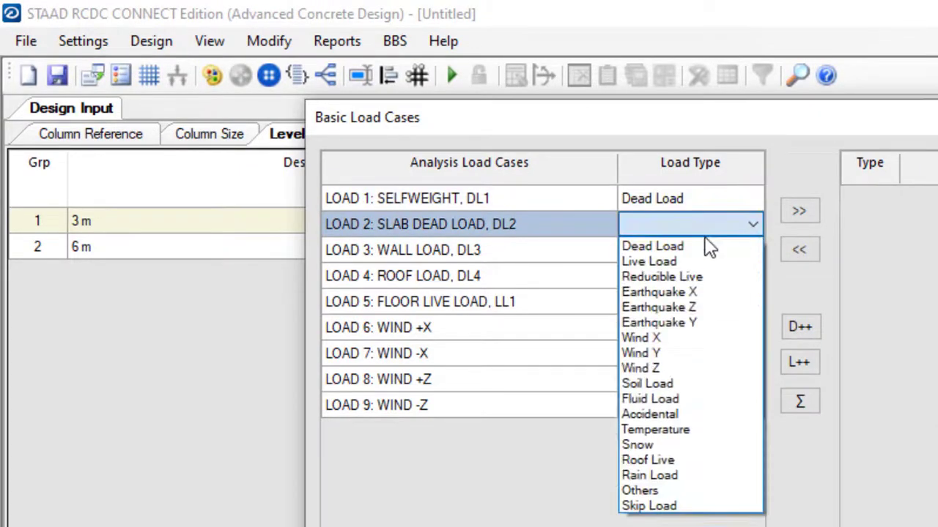
pyautogui.click(663, 248)
# Set the load type of LOAD 3: WALL LOAD and LOAD 4: ROOF LOAD to Dead Load.
pyautogui.click(759, 252)
pyautogui.click(757, 250)
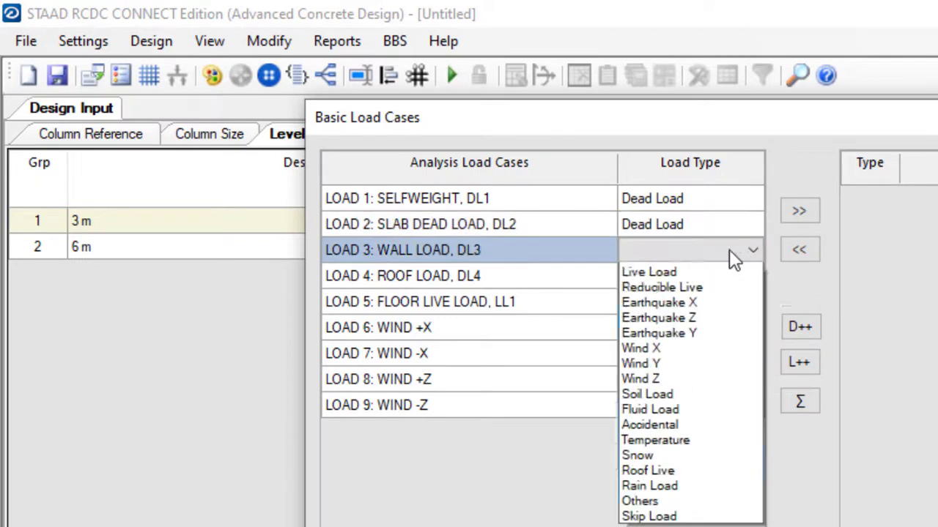
pyautogui.click(660, 273)
pyautogui.click(719, 269)
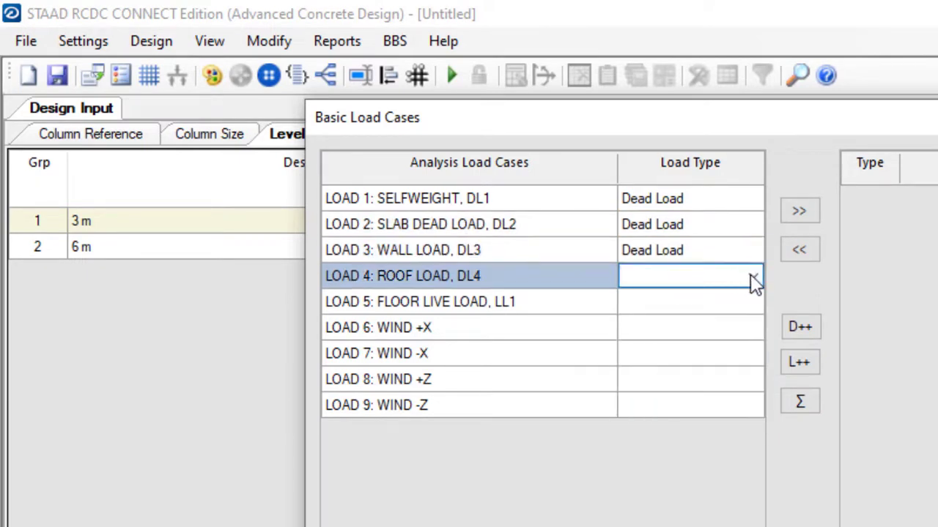
pyautogui.click(751, 276)
pyautogui.click(657, 297)
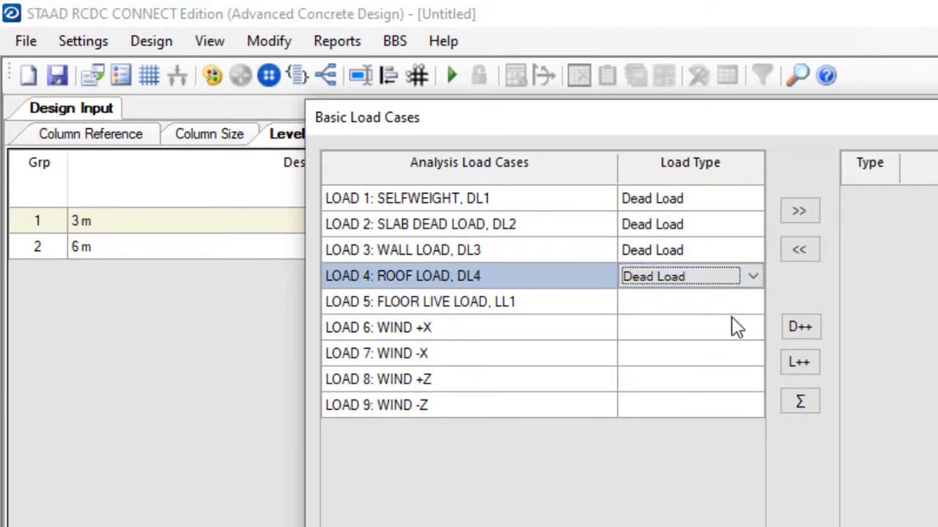
# Set the load type of LOAD 5: FLOOR LIVE LOAD to Live Load.
pyautogui.click(740, 303)
pyautogui.click(751, 303)
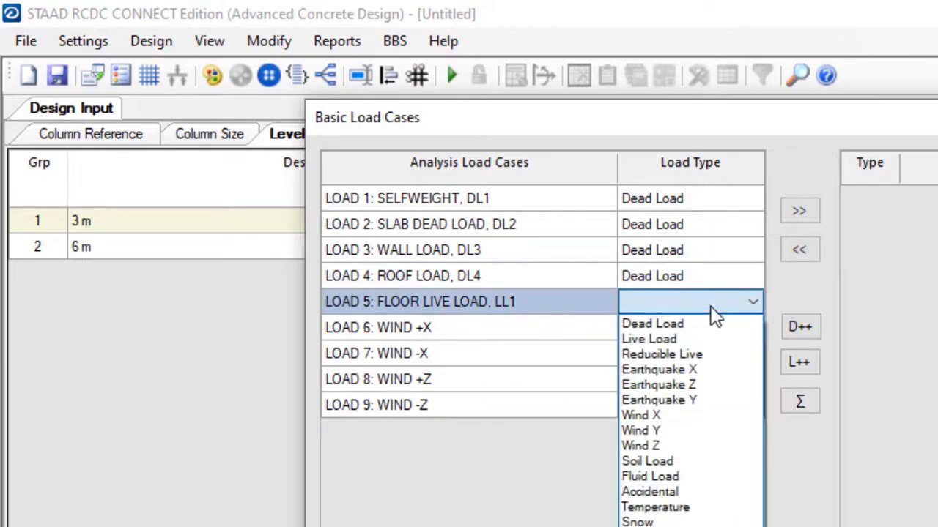
pyautogui.click(663, 339)
# Assign the Wind X load type to LOAD 6: WIND +X and LOAD 7: WIND -X.
pyautogui.click(753, 331)
pyautogui.click(754, 332)
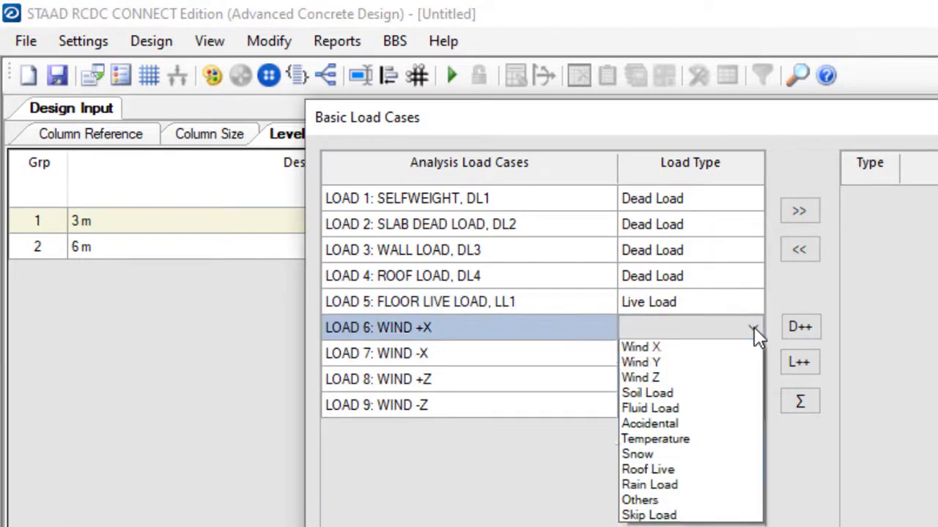
pyautogui.click(657, 442)
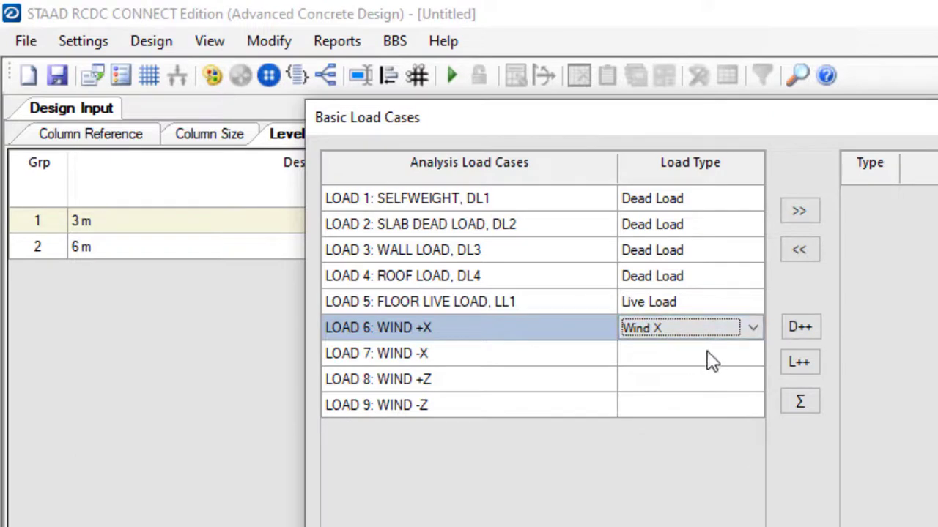
pyautogui.click(750, 352)
pyautogui.click(751, 353)
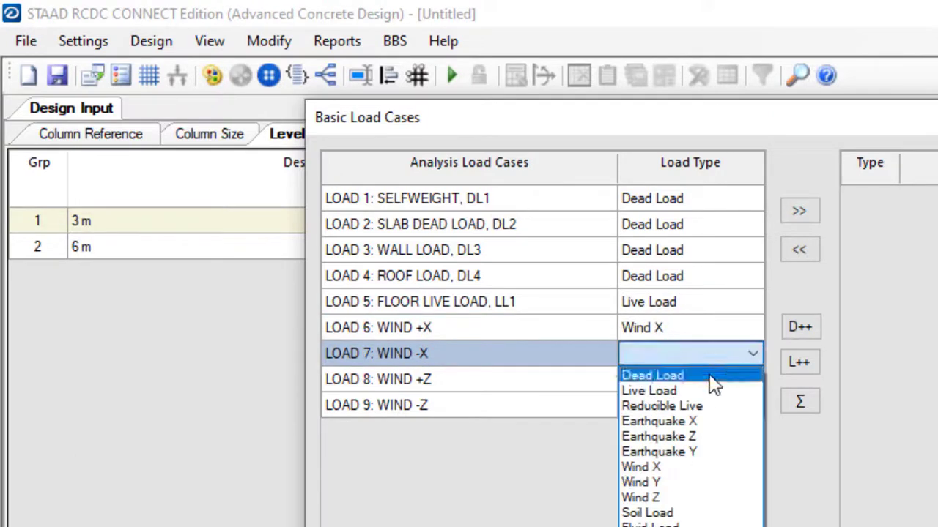
pyautogui.click(655, 466)
# Assign the Wind Z load type to LOAD 8: WIND +Z and LOAD 9: WIND -Z.
pyautogui.click(751, 382)
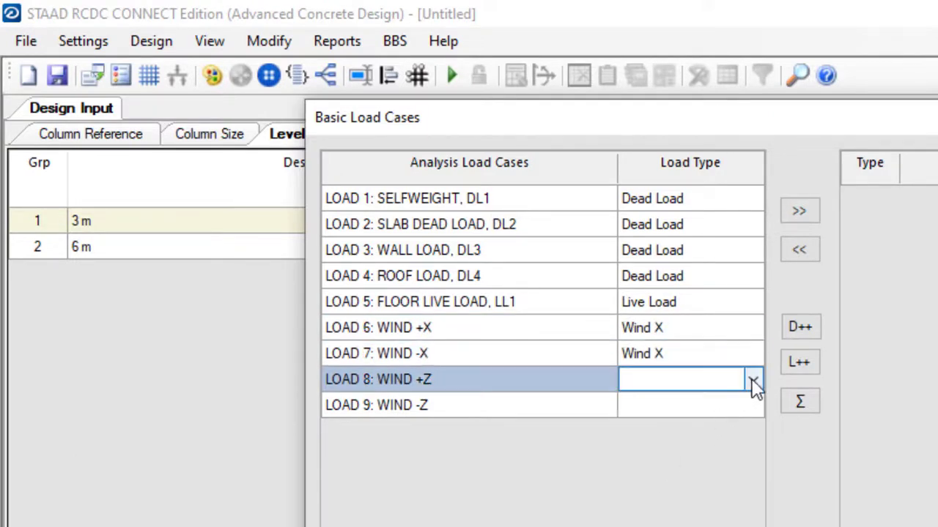
pyautogui.click(752, 379)
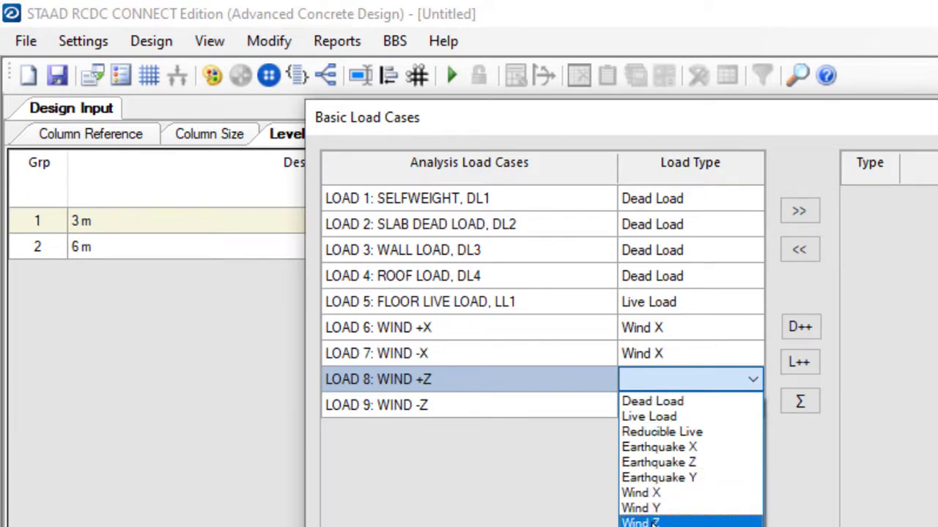
pyautogui.click(654, 523)
pyautogui.click(682, 405)
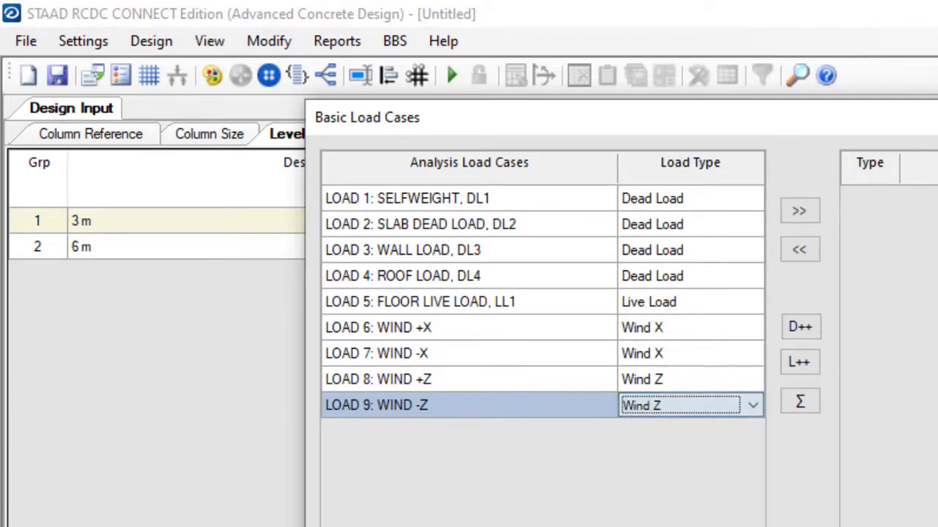
# Transfer all nine analysis load cases to the primary load cases and apply the basic load case definitions.
pyautogui.moveTo(739, 199); pyautogui.dragTo(740, 406)
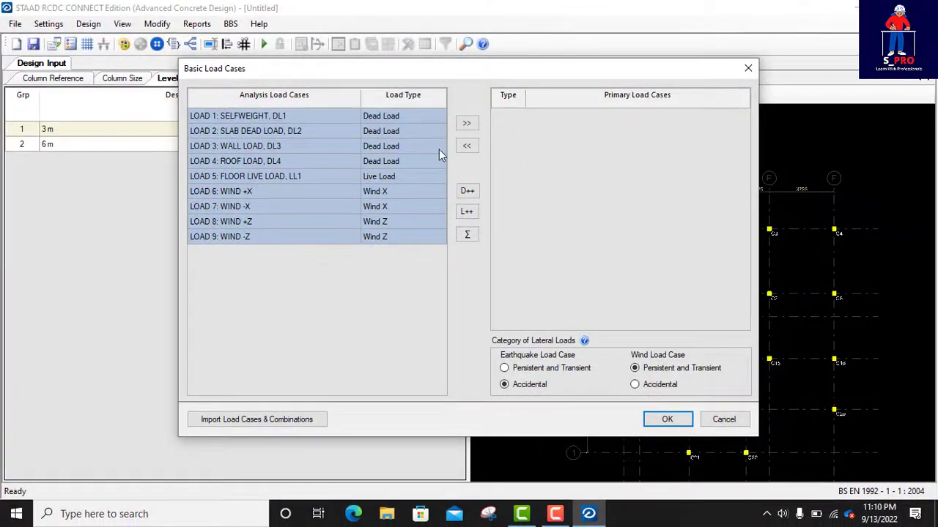
pyautogui.click(467, 123)
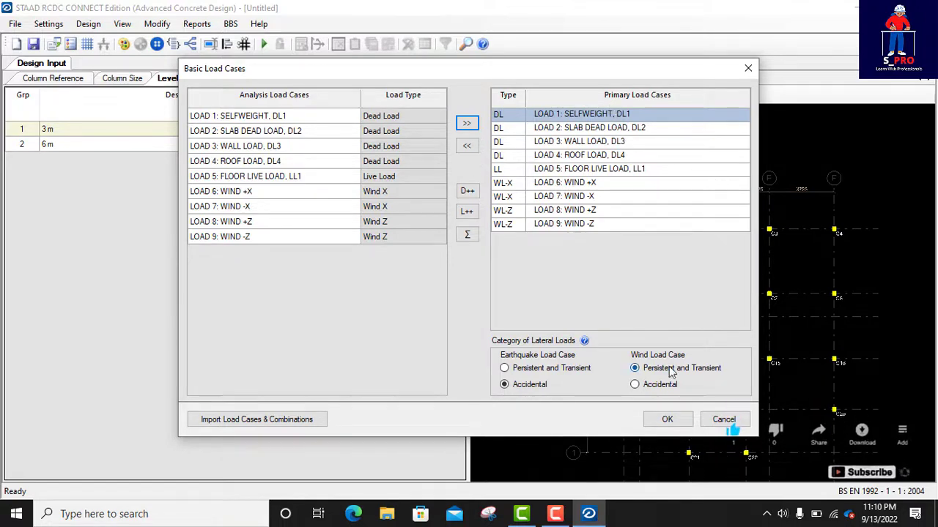
pyautogui.click(667, 419)
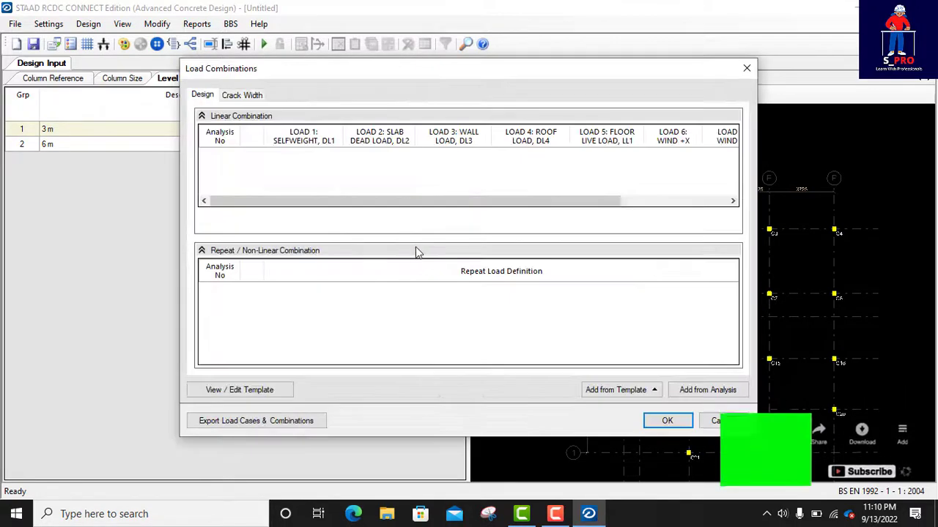
# Add the design load combinations from the analysis and check which linear combinations are selected for design.
pyautogui.click(702, 392)
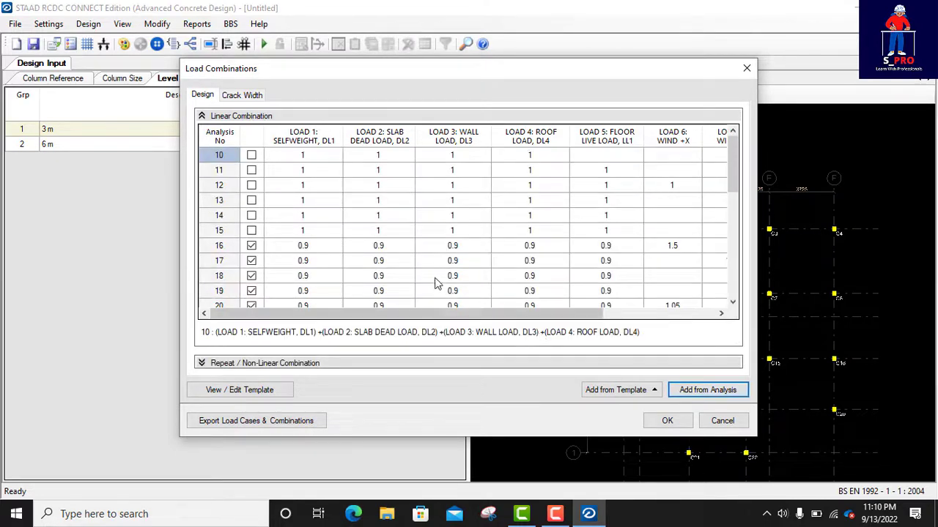
pyautogui.scroll(-1, 371, 174)
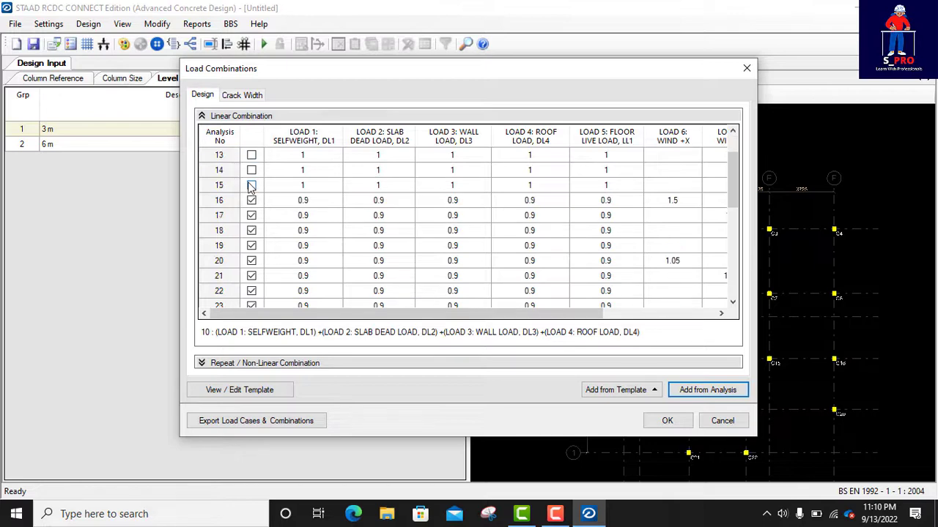
pyautogui.scroll(1, 252, 187)
pyautogui.scroll(-1, 258, 198)
pyautogui.click(251, 261)
pyautogui.click(251, 261)
pyautogui.scroll(-1, 260, 227)
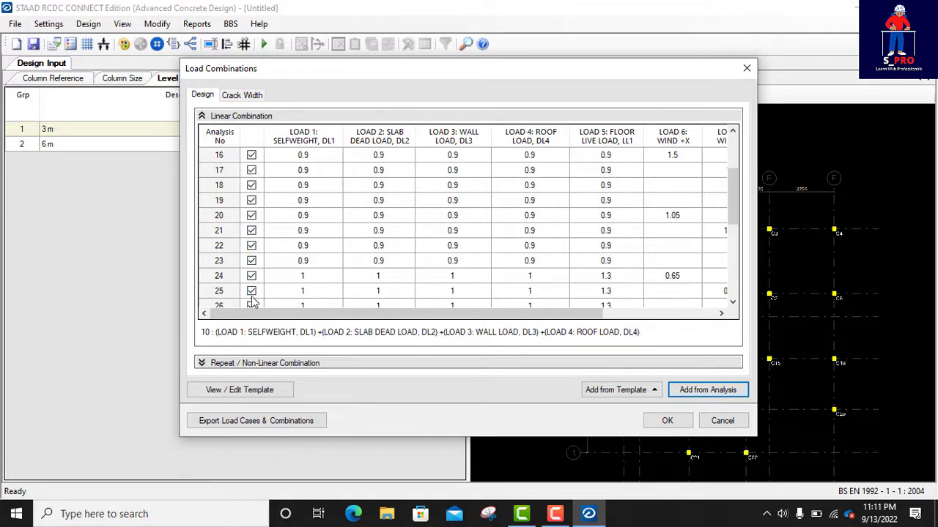
pyautogui.scroll(-5, 251, 285)
pyautogui.scroll(7, 264, 234)
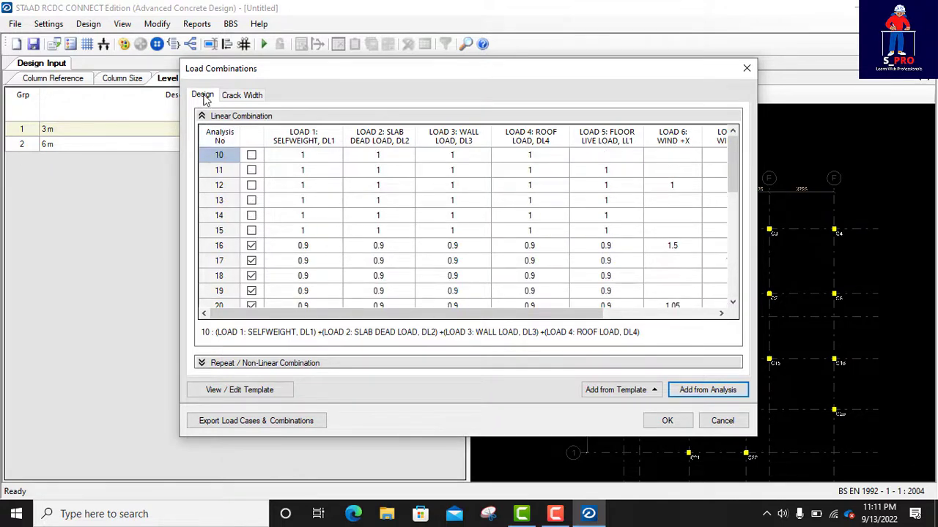
# Add the crack width load combinations from the analysis and enable crack width and stress limit for combinations 10, 11 and 12.
pyautogui.click(248, 100)
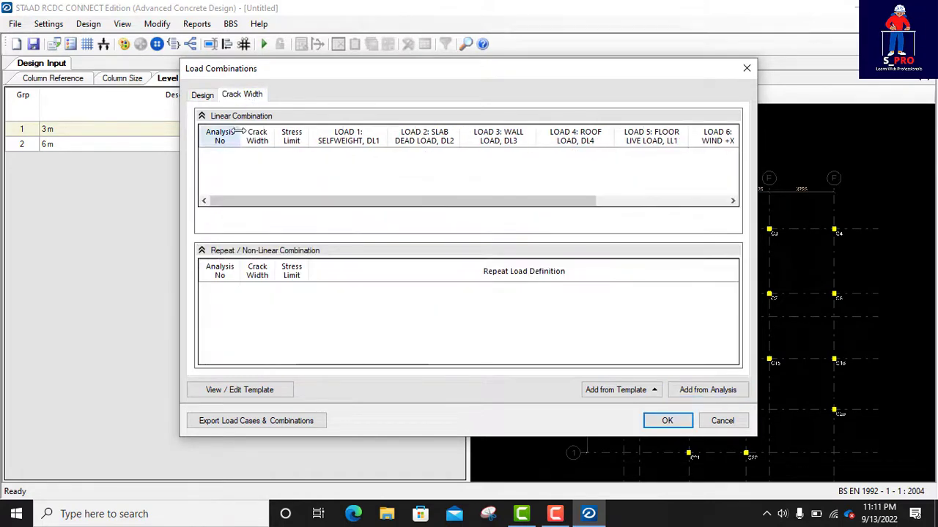
pyautogui.click(700, 392)
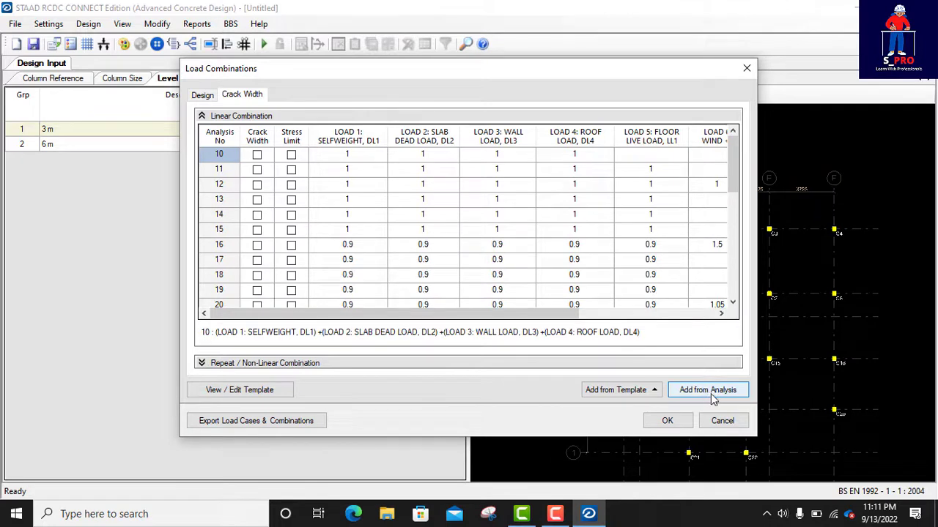
pyautogui.click(256, 155)
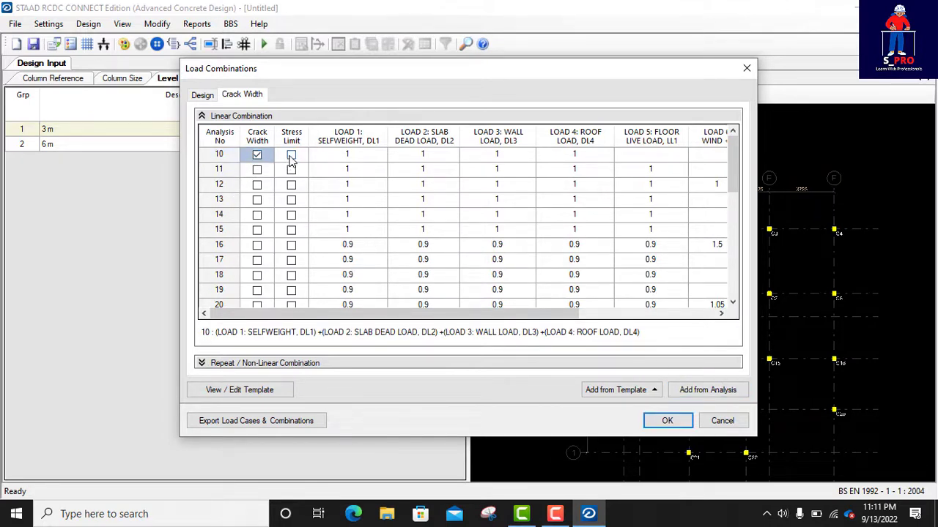
pyautogui.click(291, 155)
pyautogui.click(257, 170)
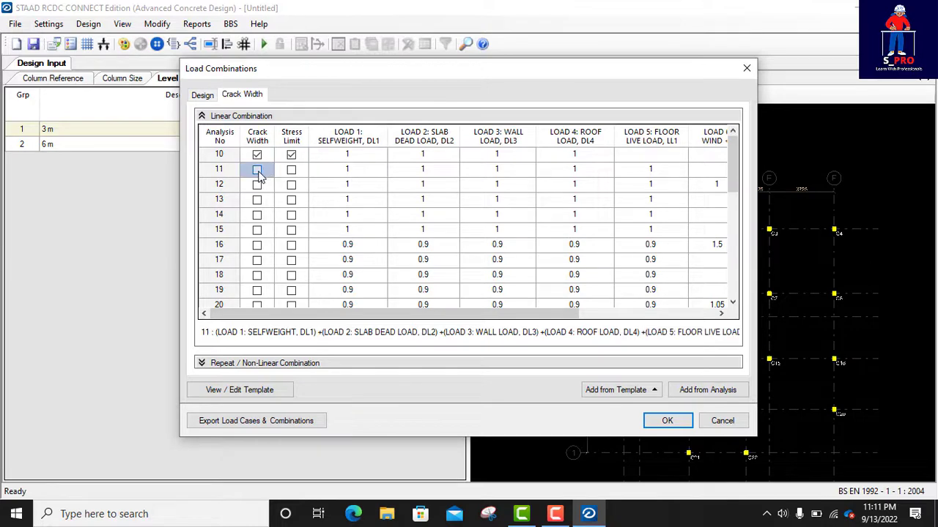
pyautogui.click(291, 170)
pyautogui.click(256, 187)
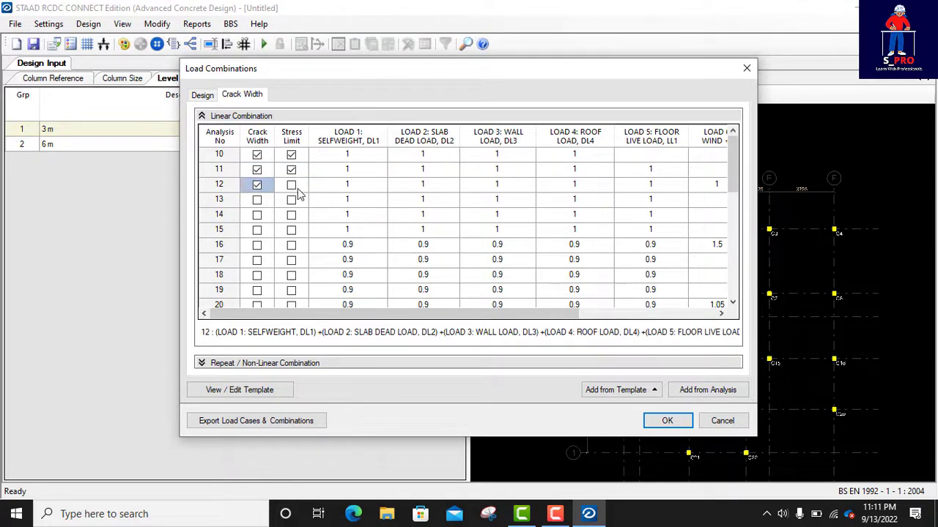
pyautogui.click(290, 185)
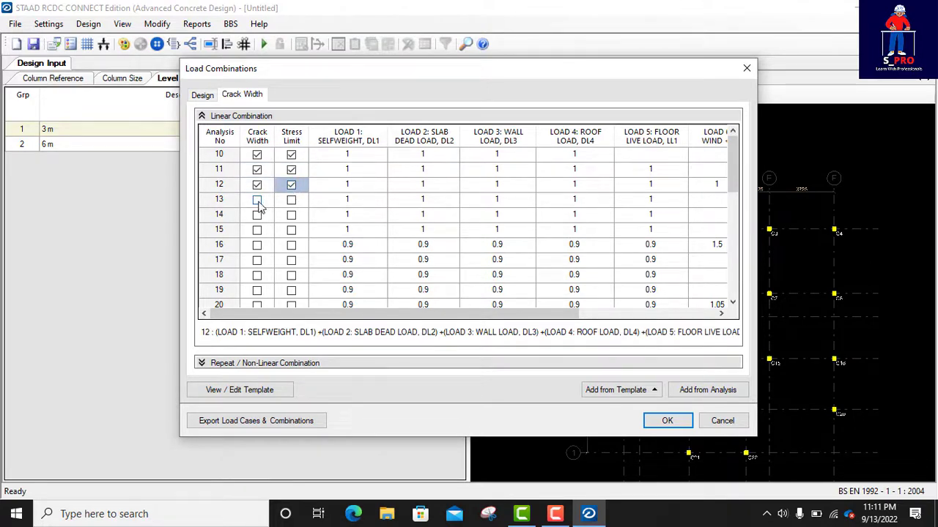
# Enable crack width and stress limit for combinations 13, 14 and 15, and apply the load combinations.
pyautogui.click(256, 200)
pyautogui.click(291, 200)
pyautogui.click(258, 215)
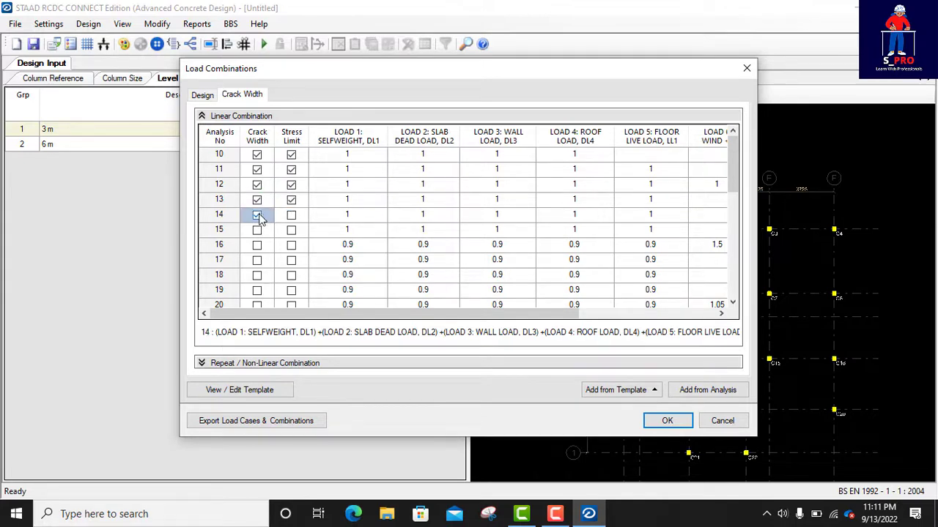
pyautogui.click(291, 216)
pyautogui.click(257, 230)
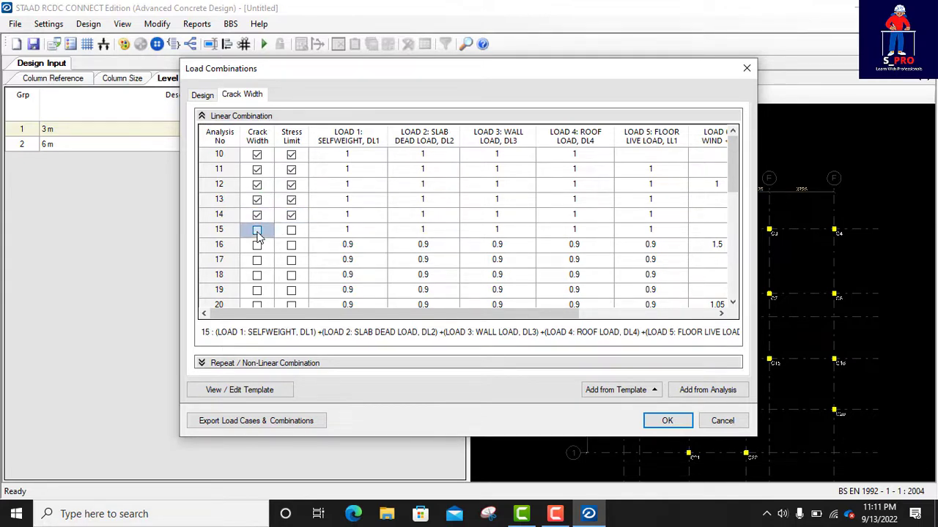
pyautogui.click(291, 230)
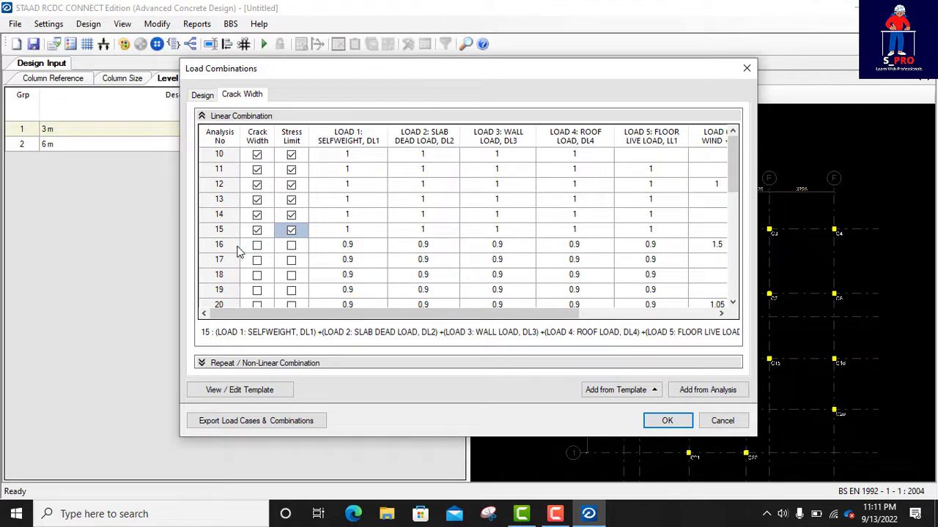
pyautogui.moveTo(472, 318); pyautogui.dragTo(440, 317)
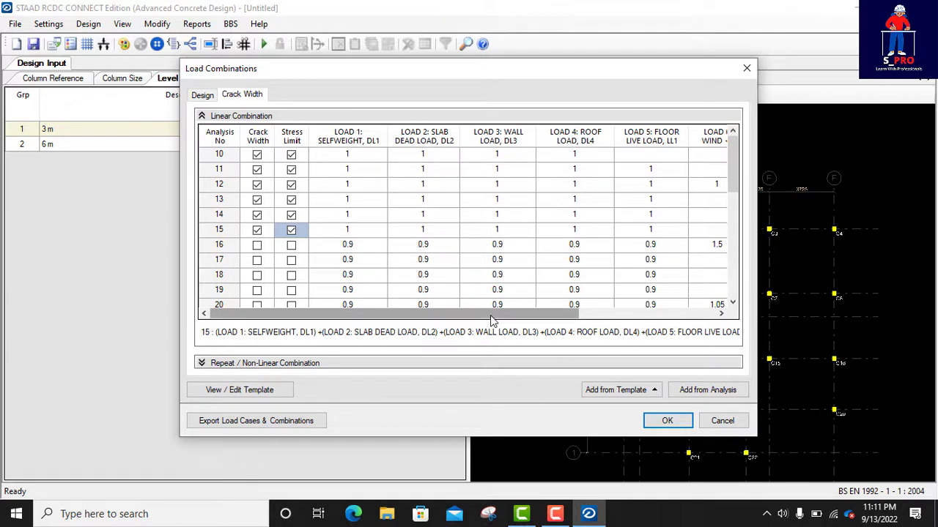
pyautogui.moveTo(501, 317); pyautogui.dragTo(462, 322)
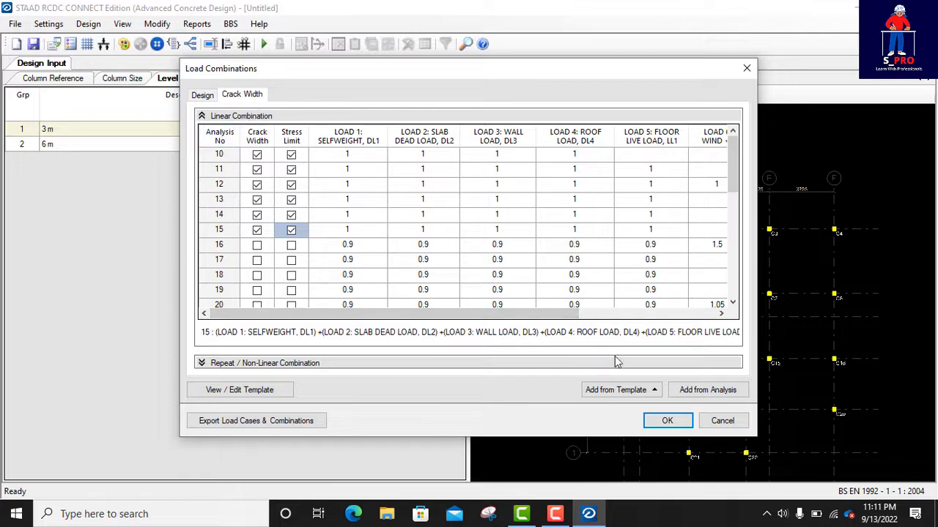
pyautogui.click(666, 421)
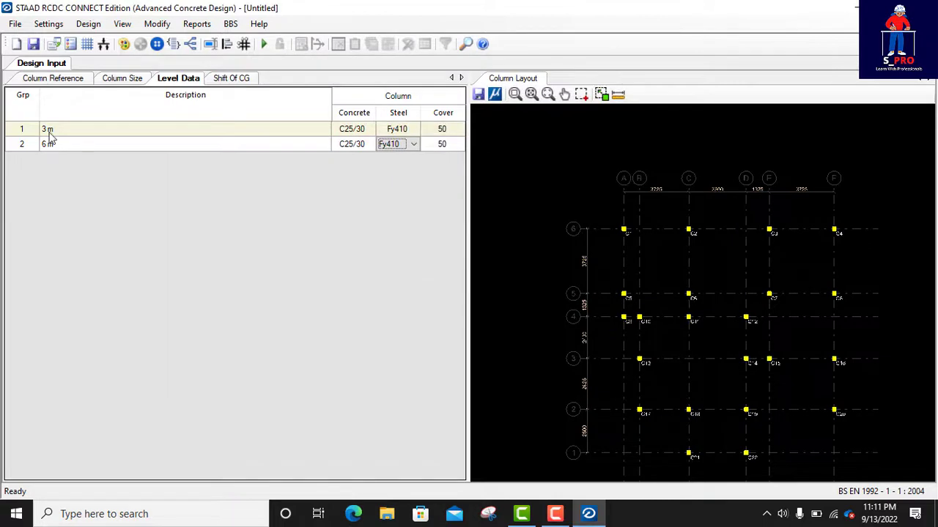
# Run the design for all columns and review the capacity ratios and reinforcement in the design output.
pyautogui.click(265, 45)
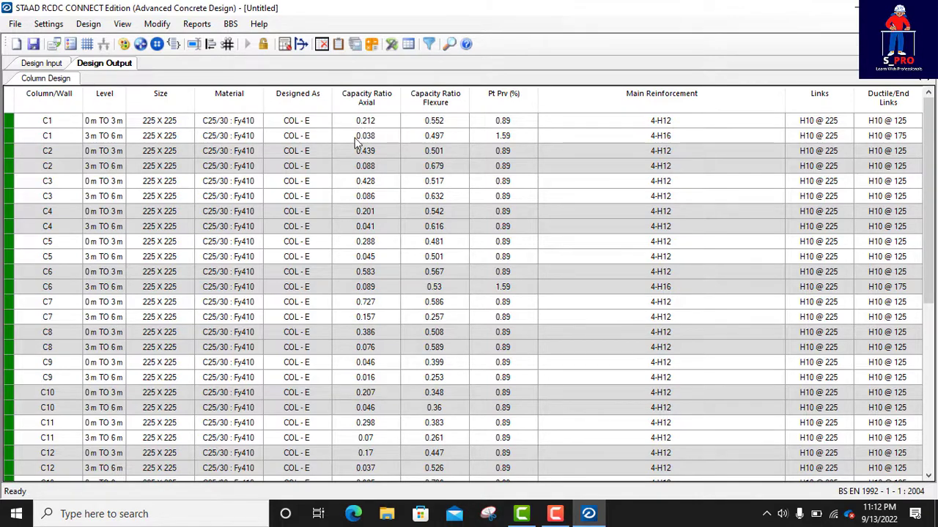
pyautogui.scroll(-6, 364, 161)
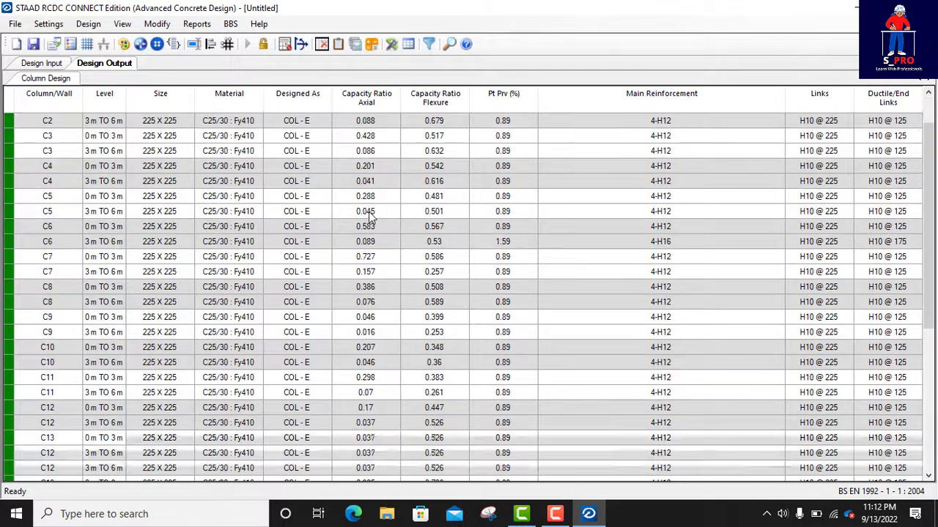
# Review the capacity ratios, main reinforcement and link spacings of columns C1 to C22 in the column design table.
pyautogui.scroll(-1, 371, 216)
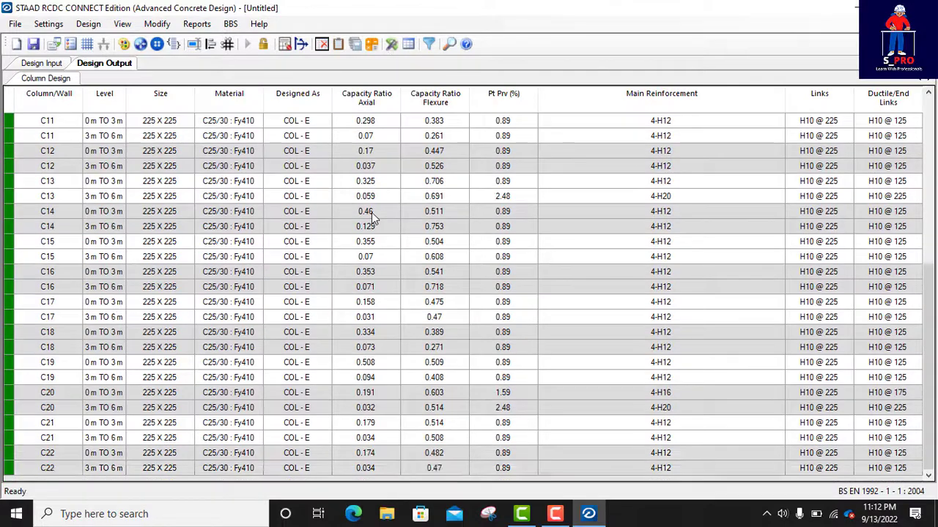
pyautogui.scroll(7, 371, 212)
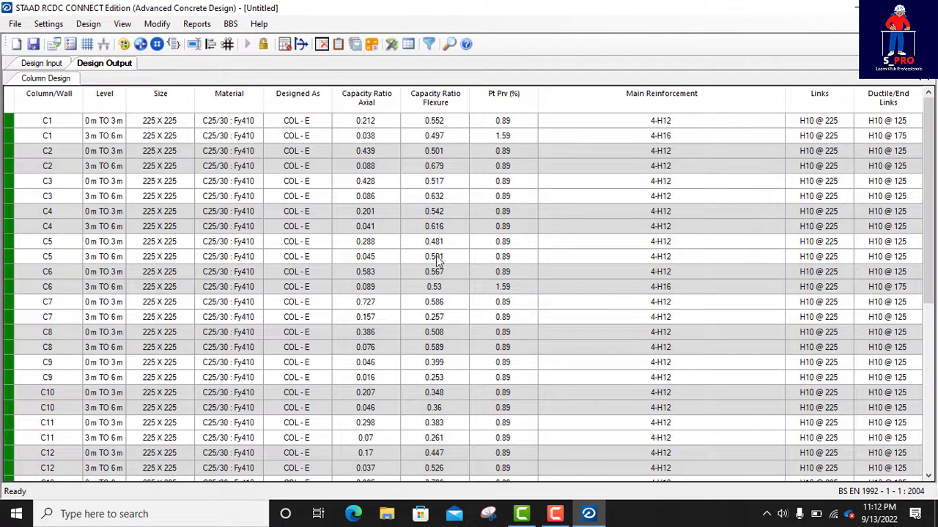
pyautogui.scroll(-4, 438, 260)
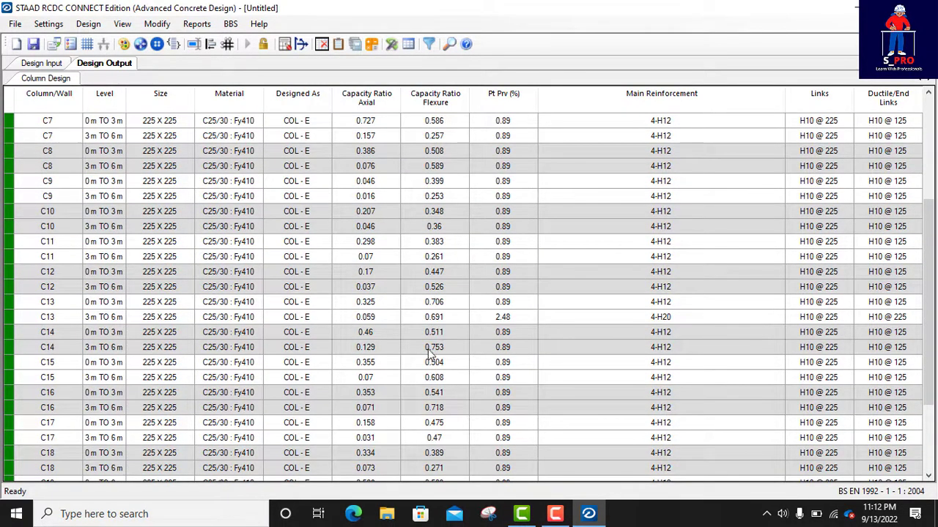
pyautogui.scroll(-3, 430, 353)
pyautogui.scroll(1, 440, 337)
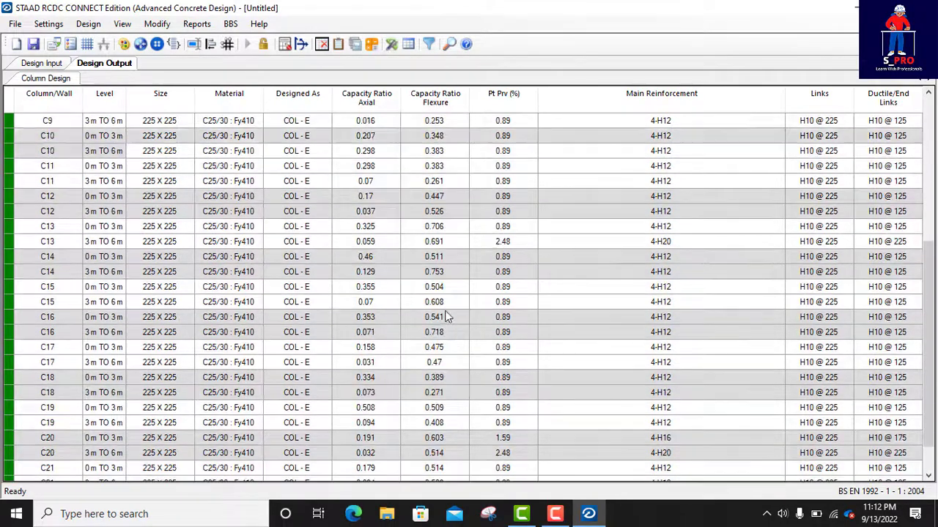
pyautogui.scroll(5, 447, 317)
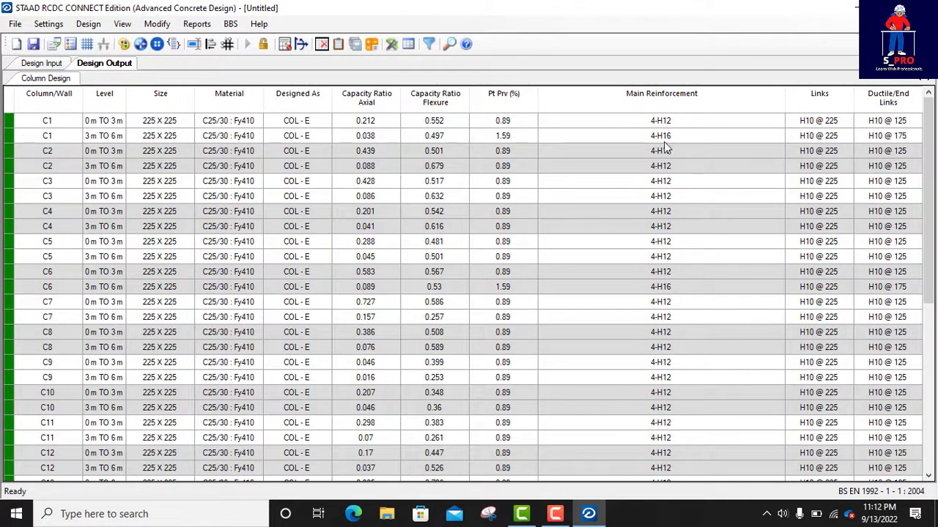
pyautogui.scroll(-6, 668, 195)
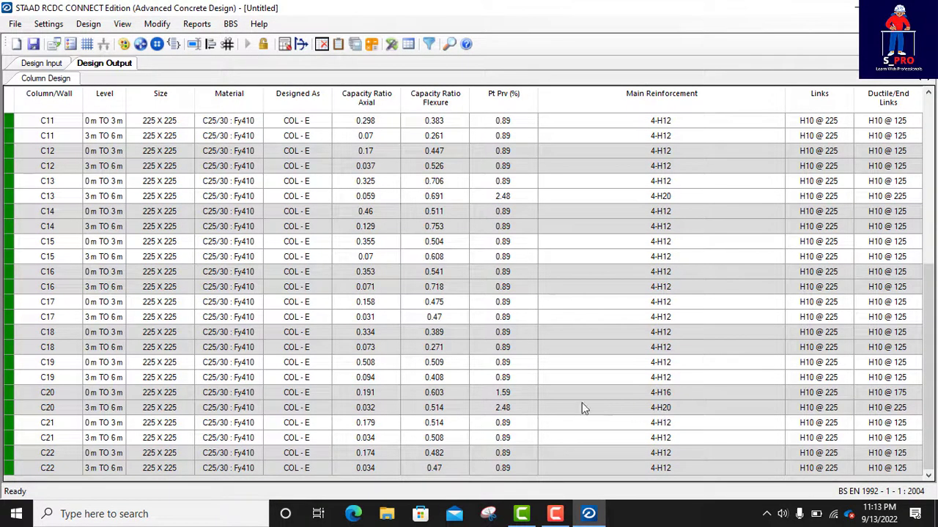
pyautogui.click(11, 410)
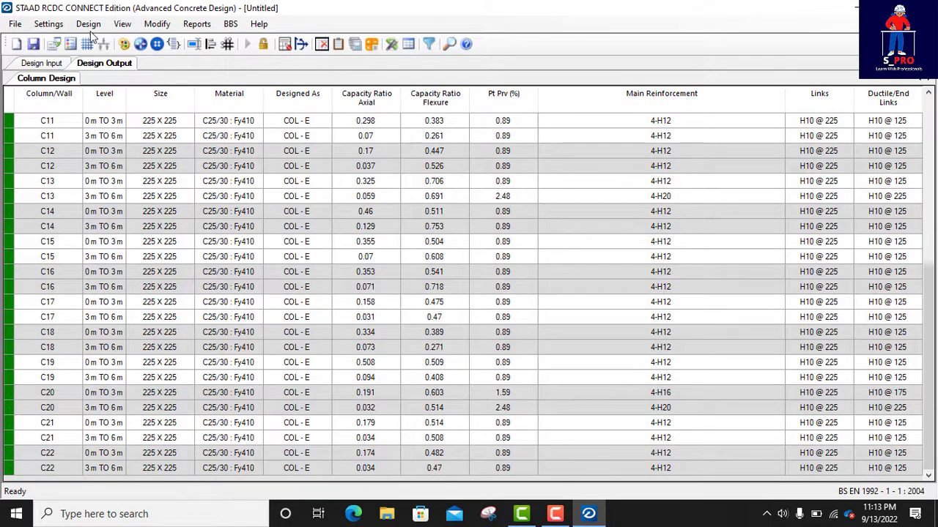
# Locate column C20 on the column layout of the design input and return to the design output.
pyautogui.click(43, 64)
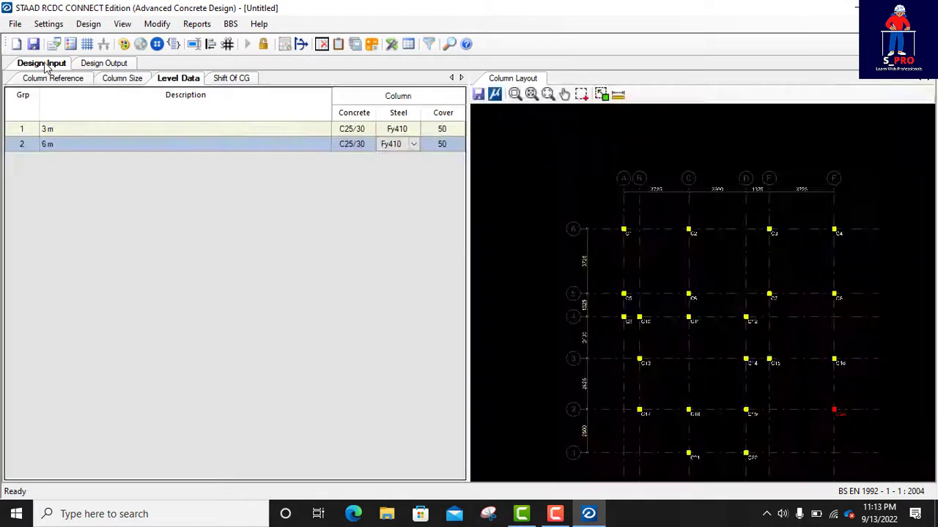
pyautogui.scroll(-2, 762, 293)
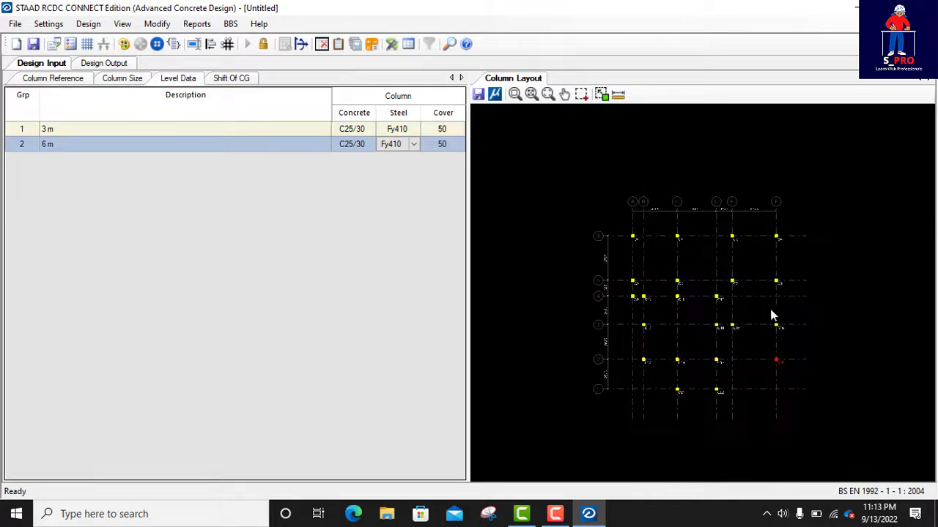
pyautogui.scroll(2, 692, 384)
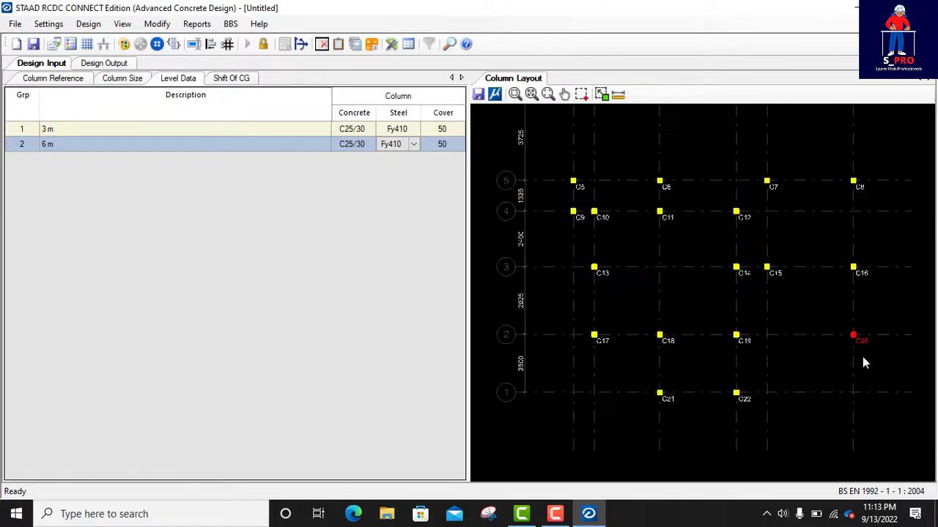
pyautogui.scroll(3, 866, 341)
pyautogui.scroll(-2, 865, 341)
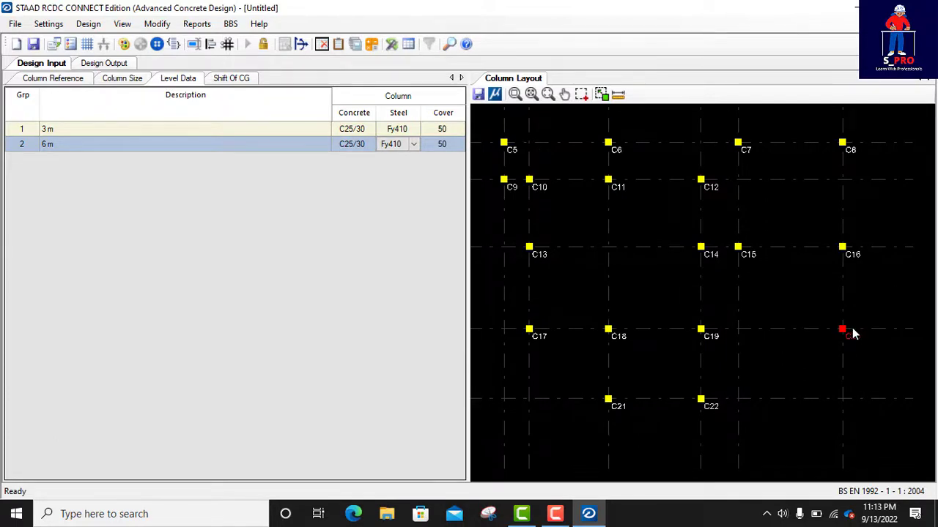
pyautogui.scroll(-1, 785, 336)
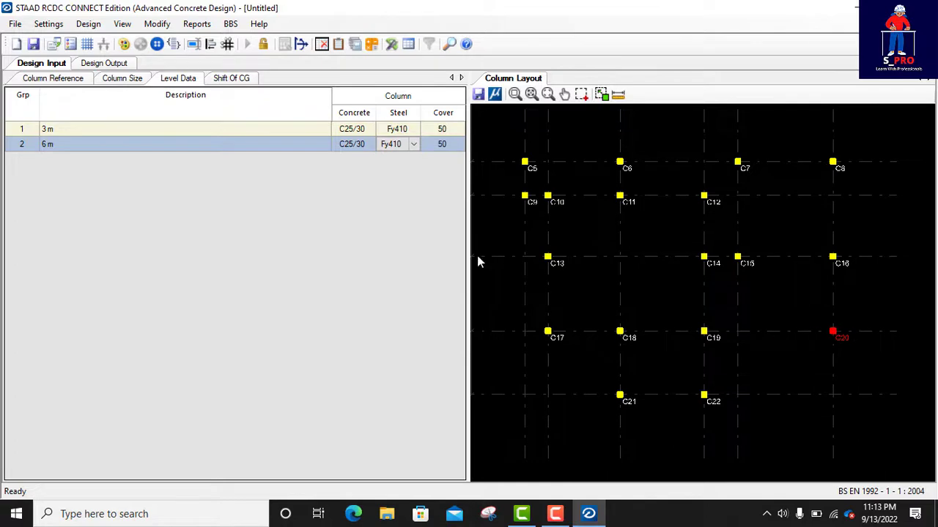
pyautogui.click(103, 63)
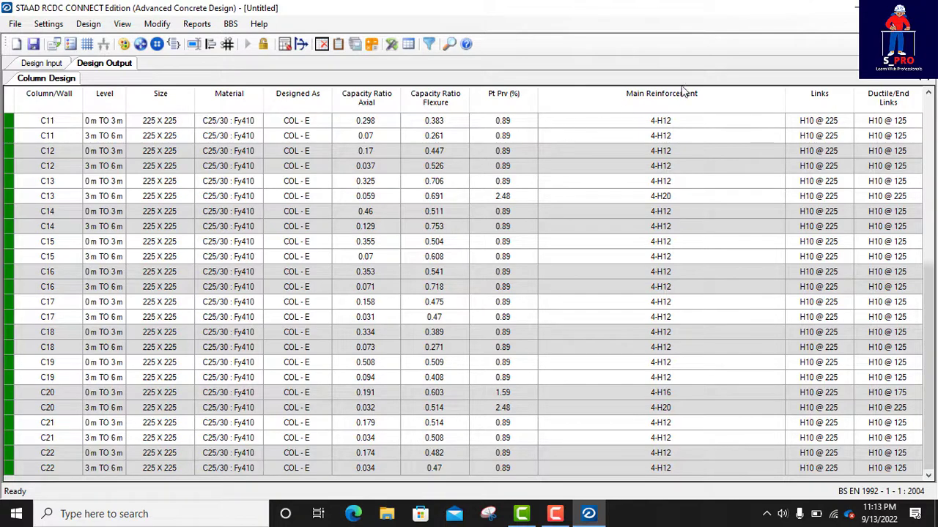
pyautogui.click(898, 7)
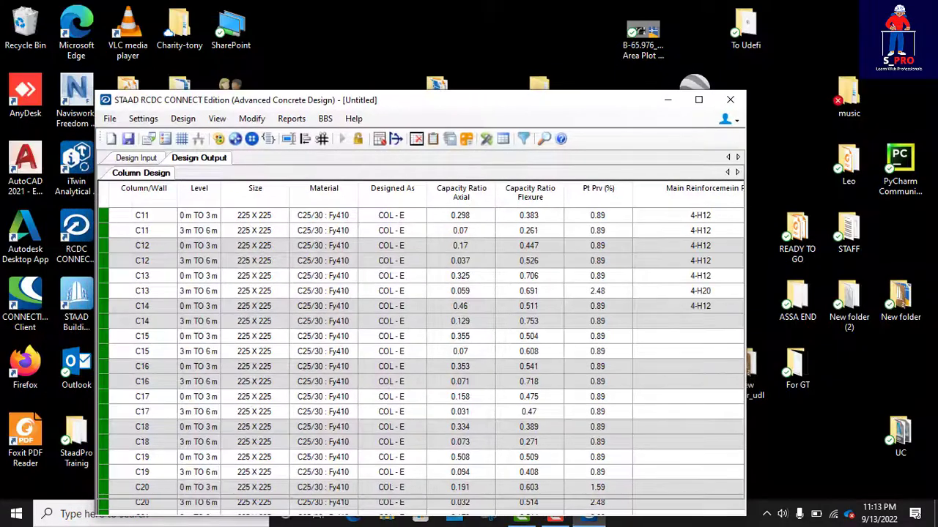
pyautogui.doubleClick(705, 104)
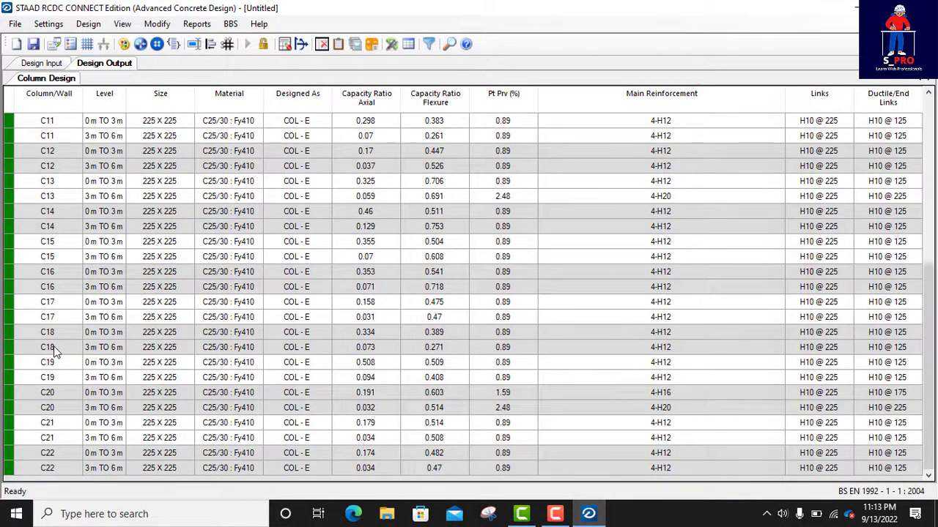
# Generate the detailed drawing for all columns from level 0 m to 6 m.
pyautogui.click(206, 29)
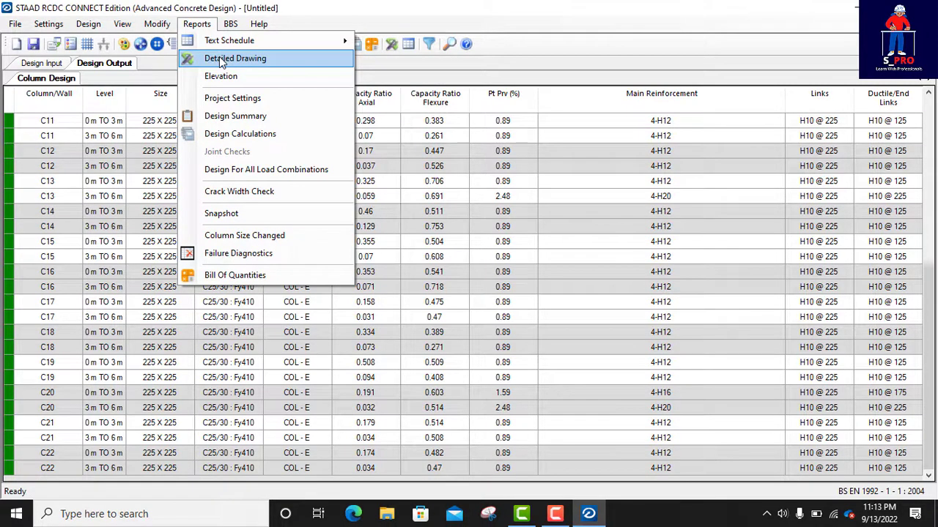
pyautogui.click(219, 58)
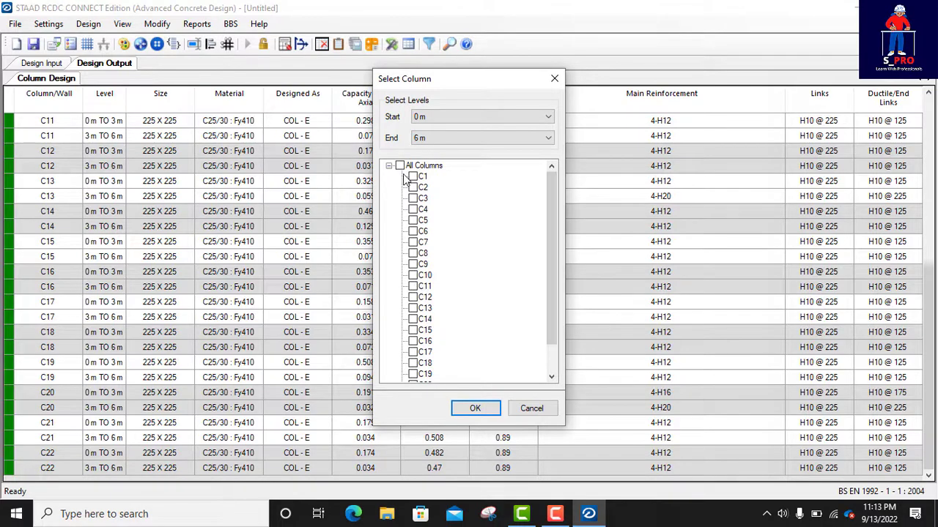
pyautogui.click(399, 165)
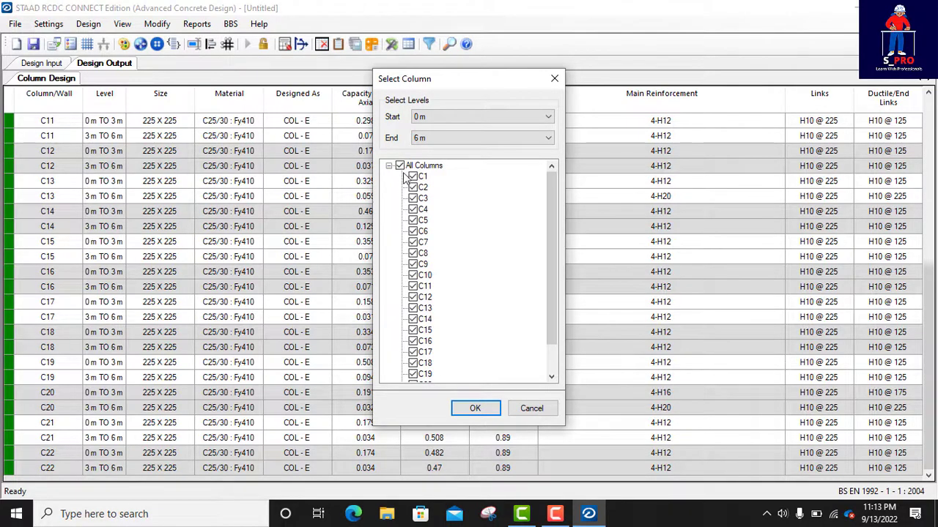
pyautogui.click(472, 409)
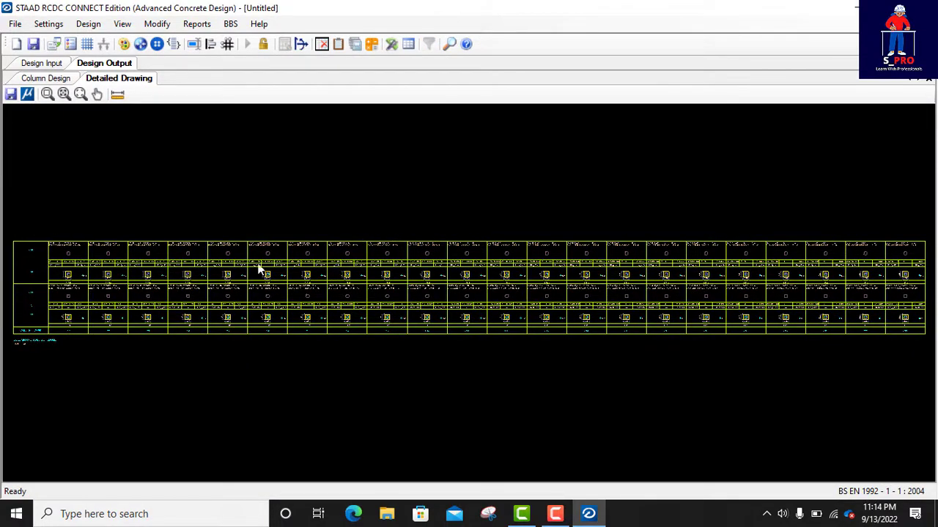
# Examine the column sections, main bars and link spacings in the detailed drawing, especially column C1 between 3 m and 6 m.
pyautogui.scroll(10, 482, 289)
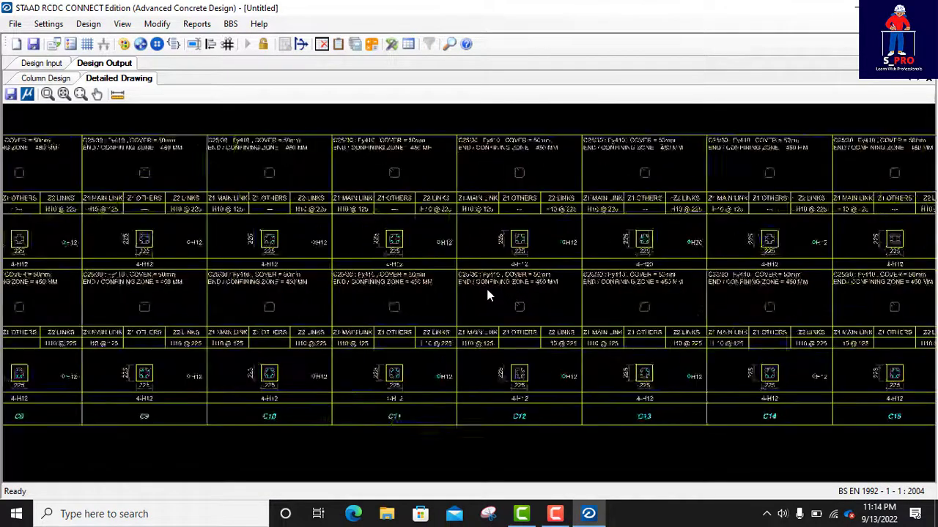
pyautogui.scroll(4, 542, 219)
pyautogui.scroll(-4, 528, 213)
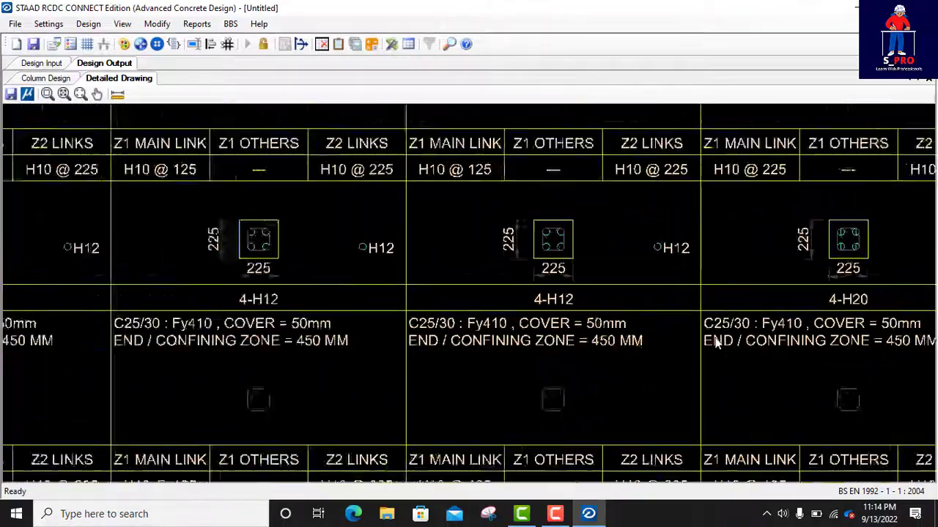
pyautogui.scroll(-8, 703, 316)
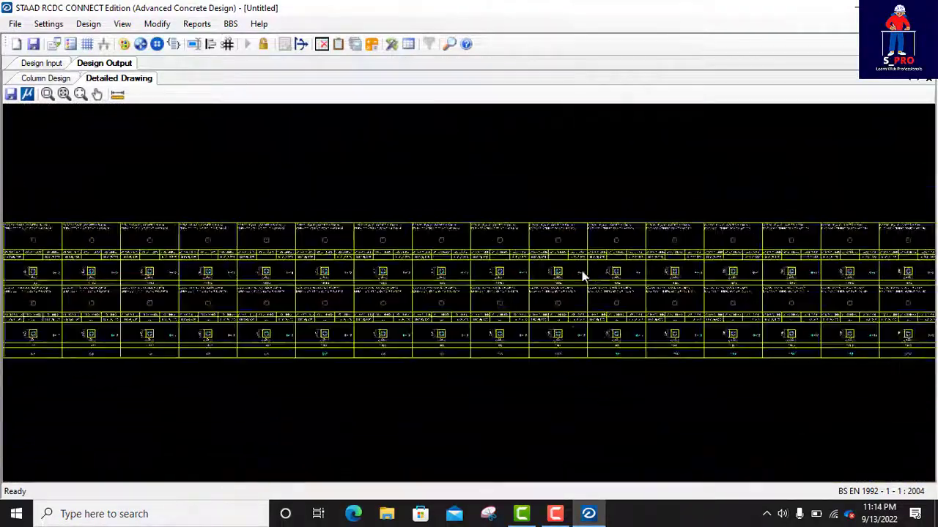
pyautogui.scroll(5, 155, 242)
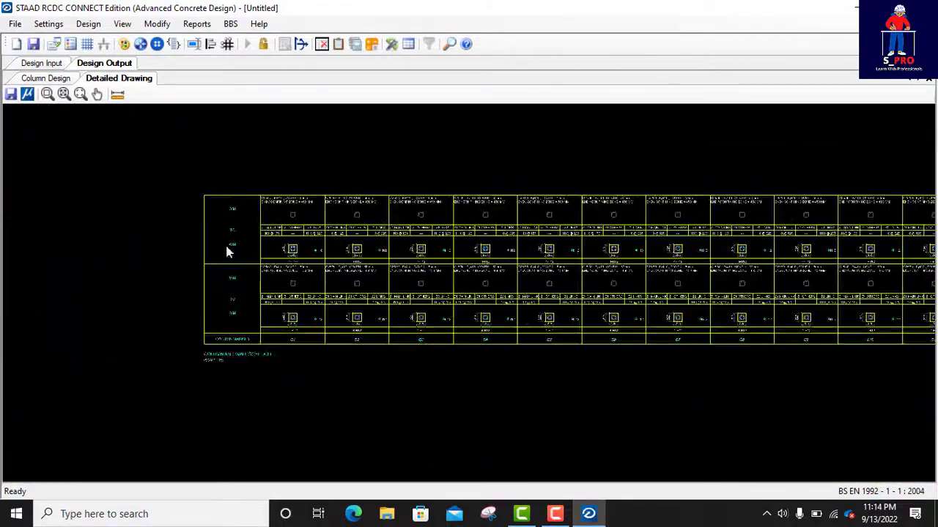
pyautogui.scroll(4, 198, 216)
pyautogui.scroll(-3, 216, 246)
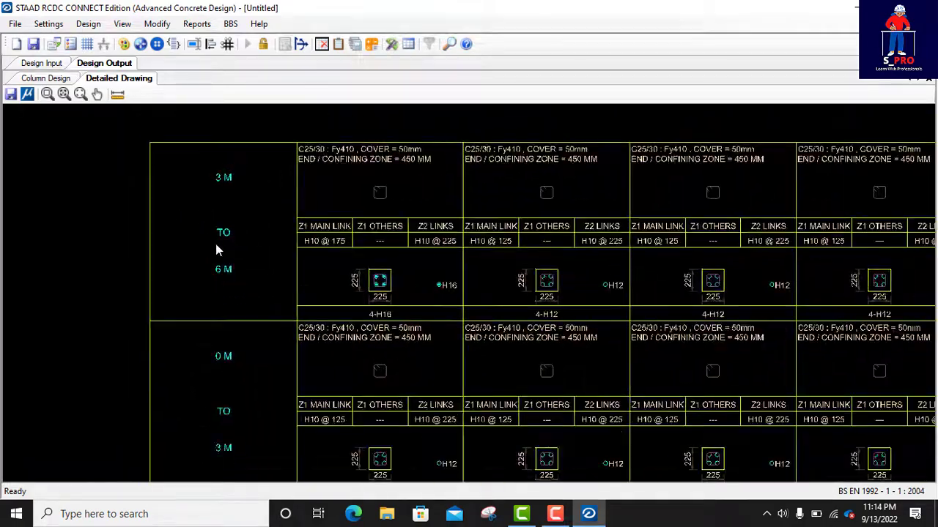
pyautogui.scroll(5, 306, 229)
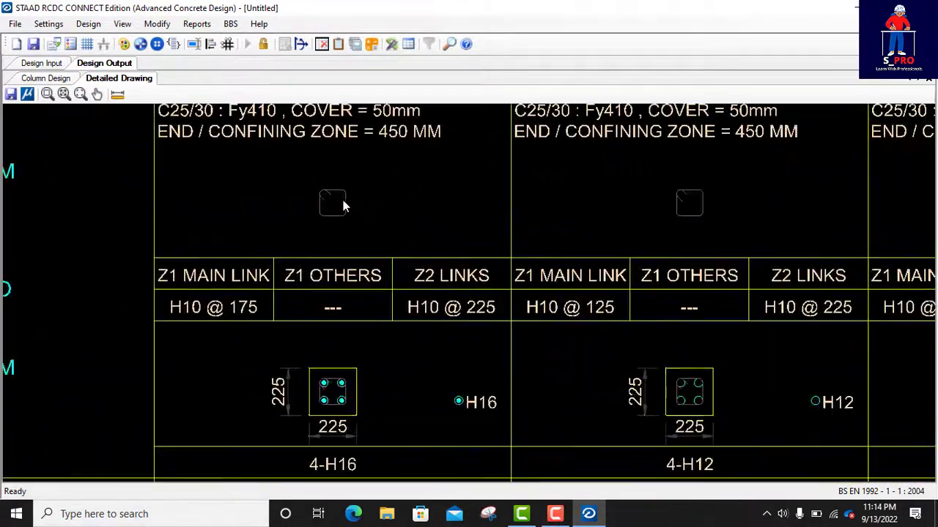
pyautogui.scroll(4, 310, 323)
pyautogui.scroll(-3, 320, 333)
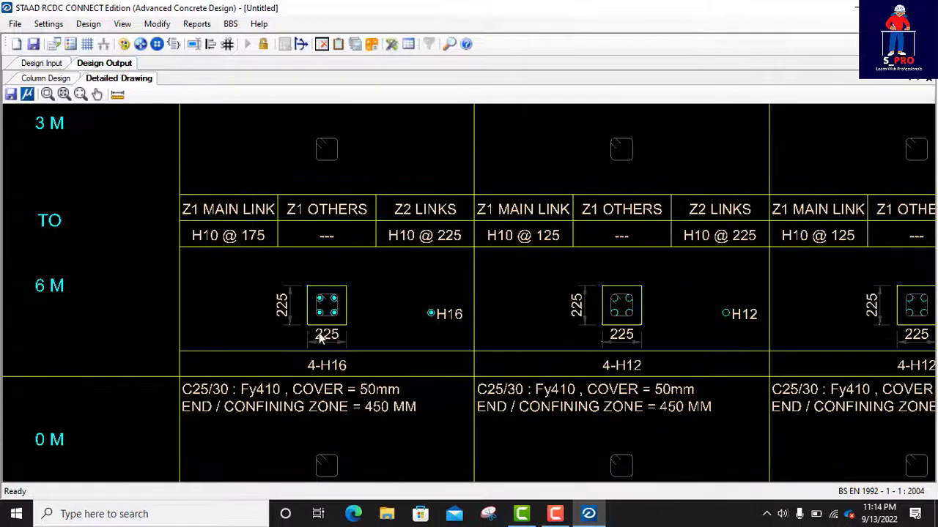
pyautogui.scroll(4, 326, 326)
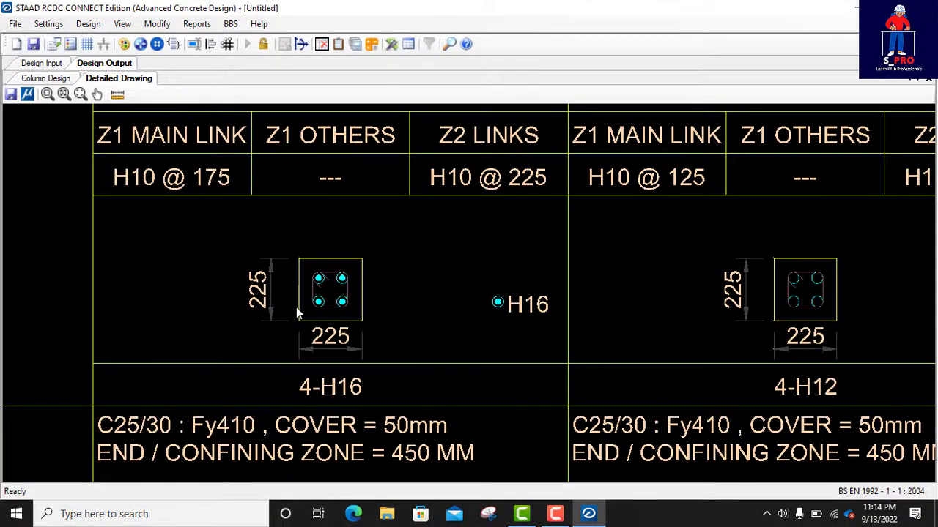
pyautogui.scroll(-2, 275, 242)
pyautogui.scroll(-3, 366, 245)
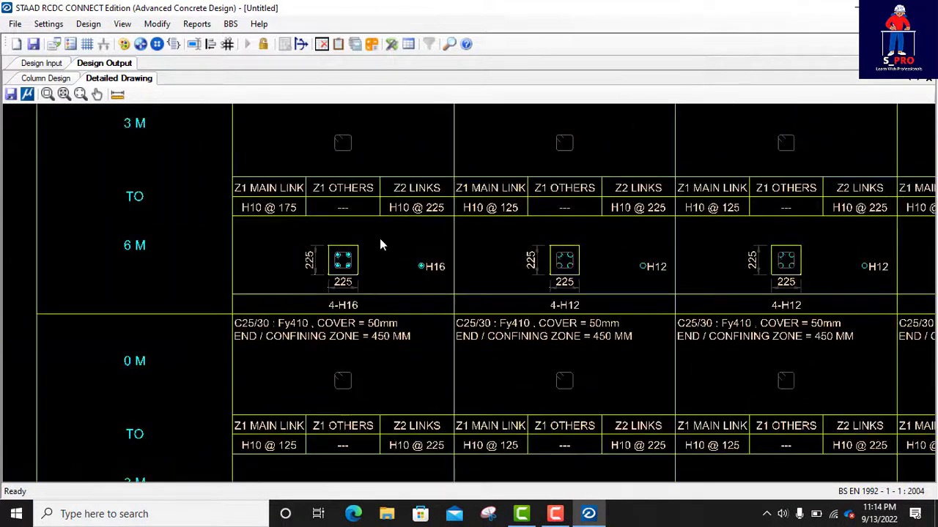
pyautogui.scroll(-2, 352, 277)
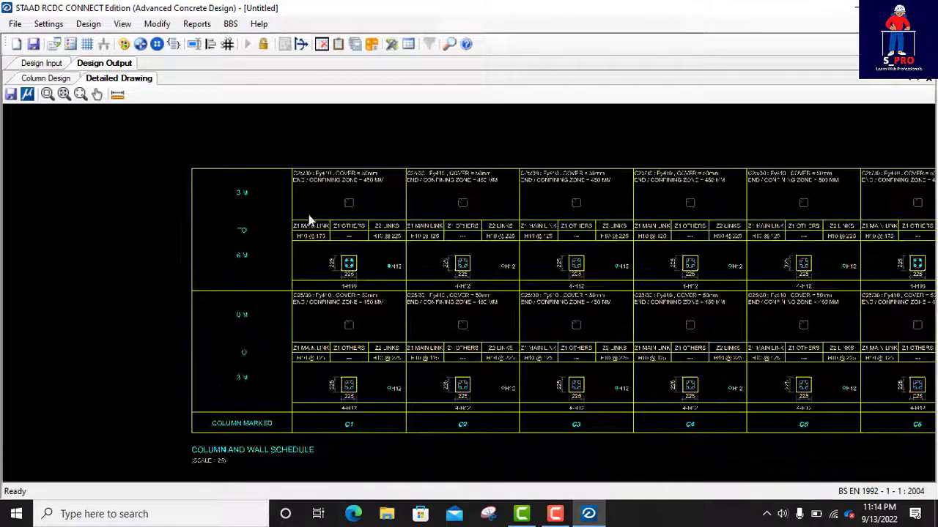
# Generate the elevation drawing for all columns, accepting the existing detailing and drawing settings.
pyautogui.click(197, 24)
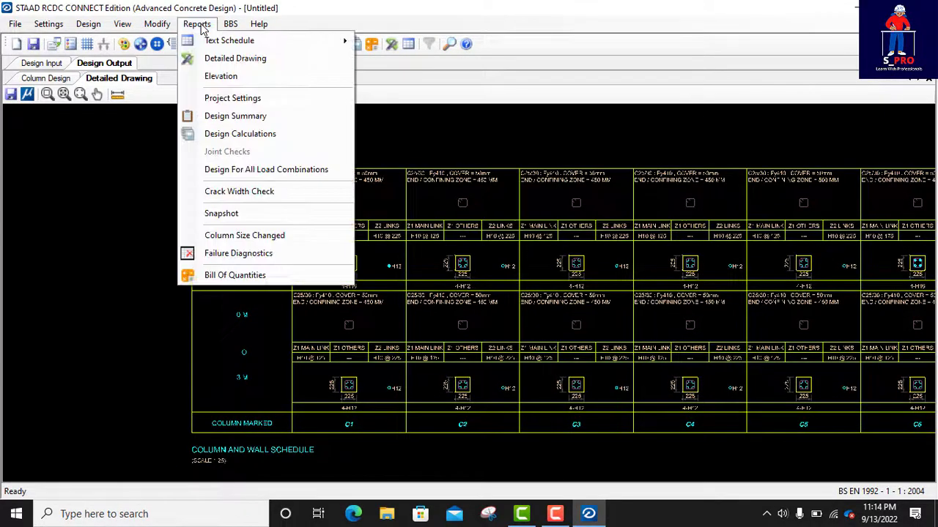
pyautogui.click(216, 78)
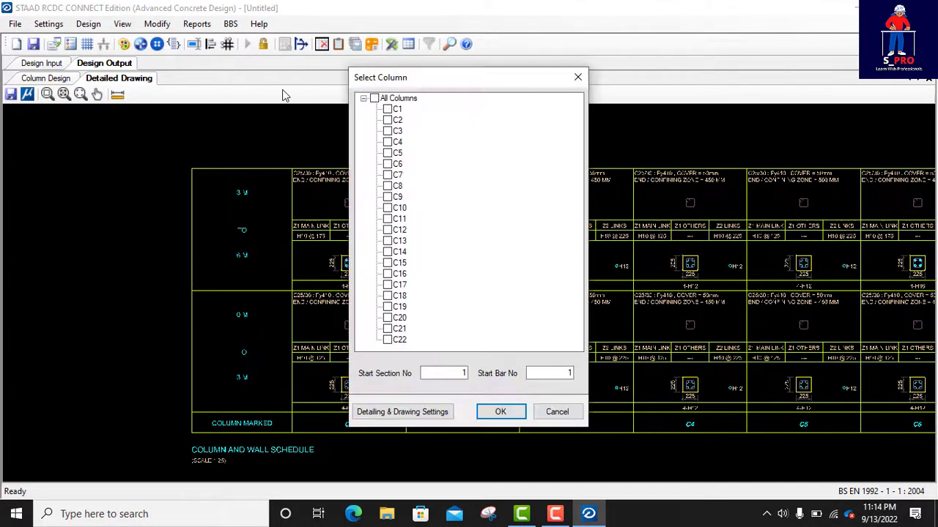
pyautogui.click(374, 98)
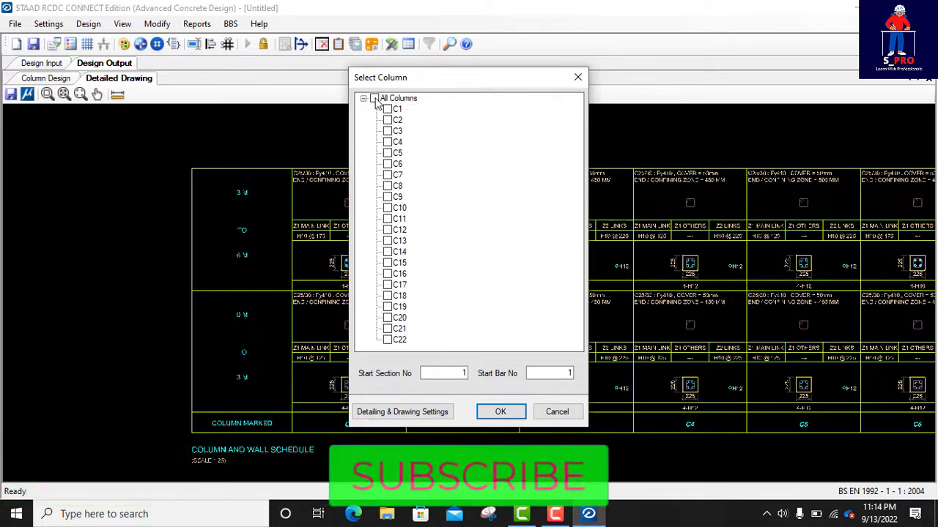
pyautogui.click(447, 413)
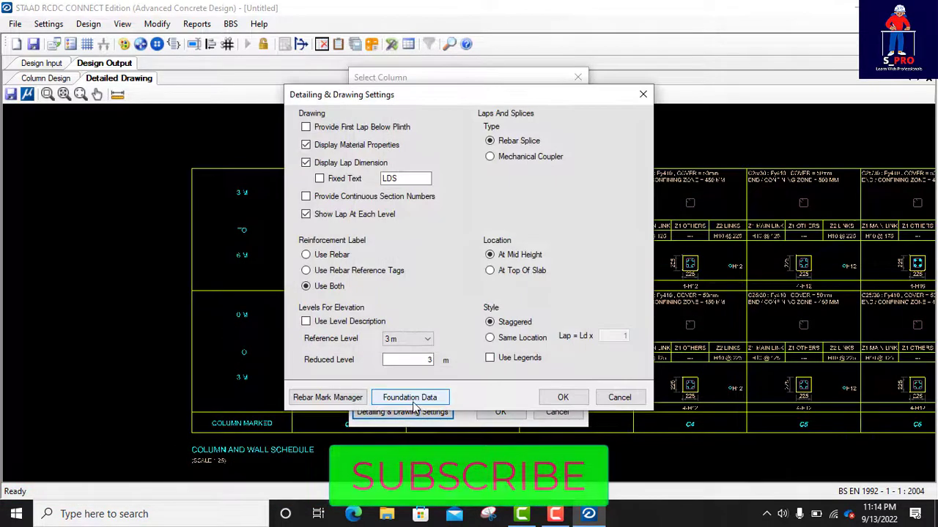
pyautogui.click(561, 397)
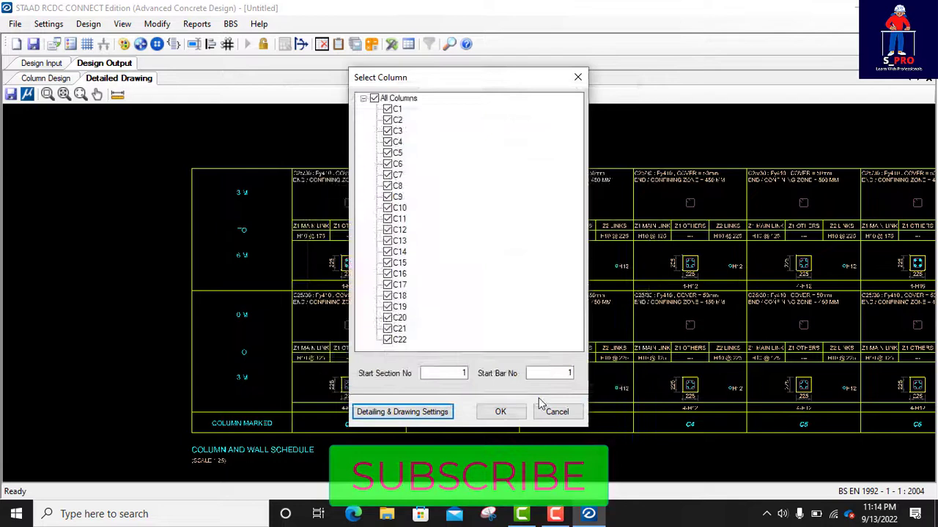
pyautogui.click(492, 416)
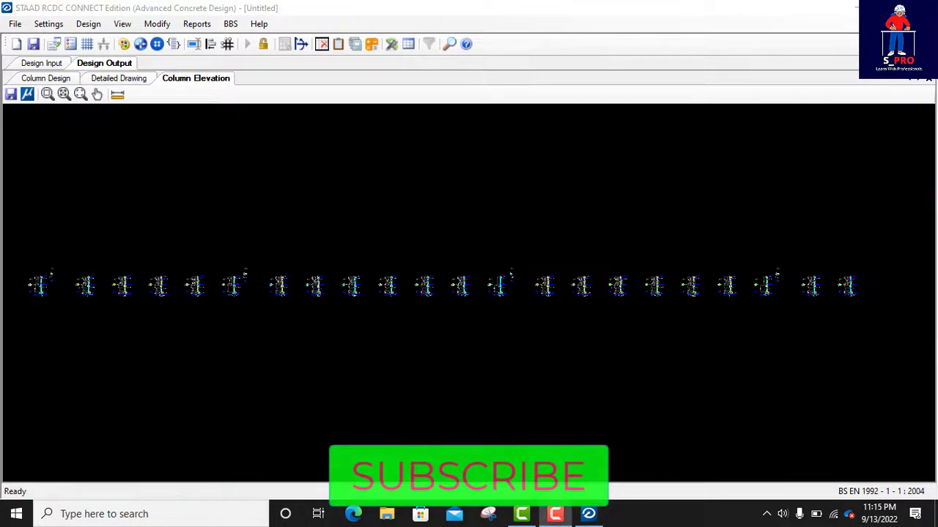
# Locate column C1 in the elevation drawing and examine its main bars and link spacings between 3 m and 6 m.
pyautogui.scroll(3, 307, 321)
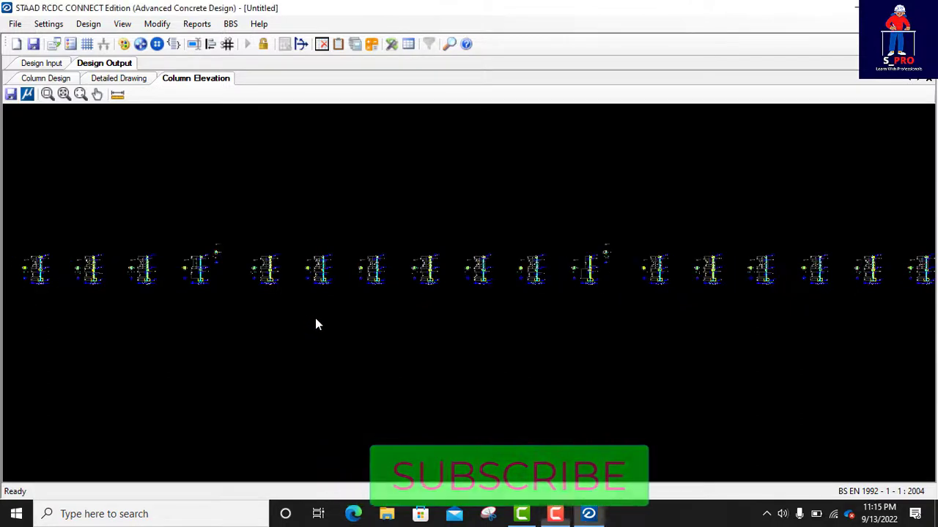
pyautogui.scroll(-5, 316, 324)
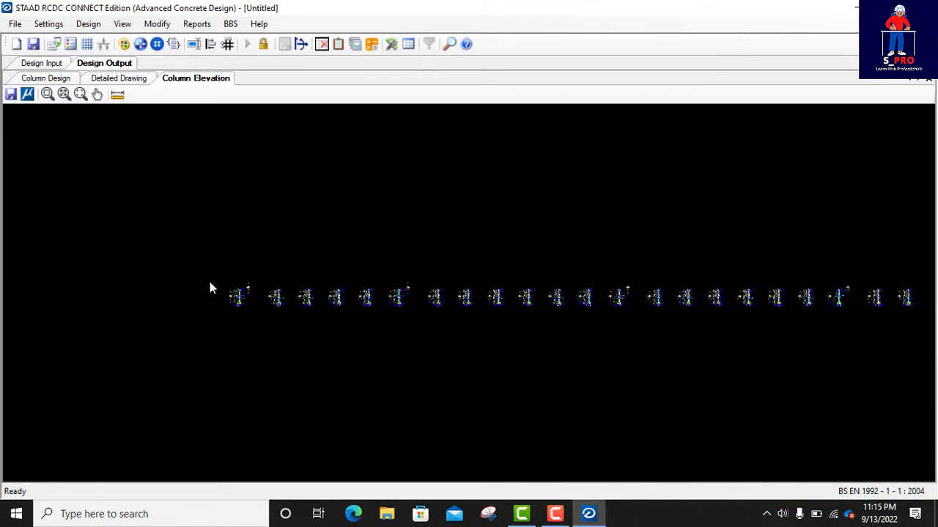
pyautogui.scroll(5, 237, 306)
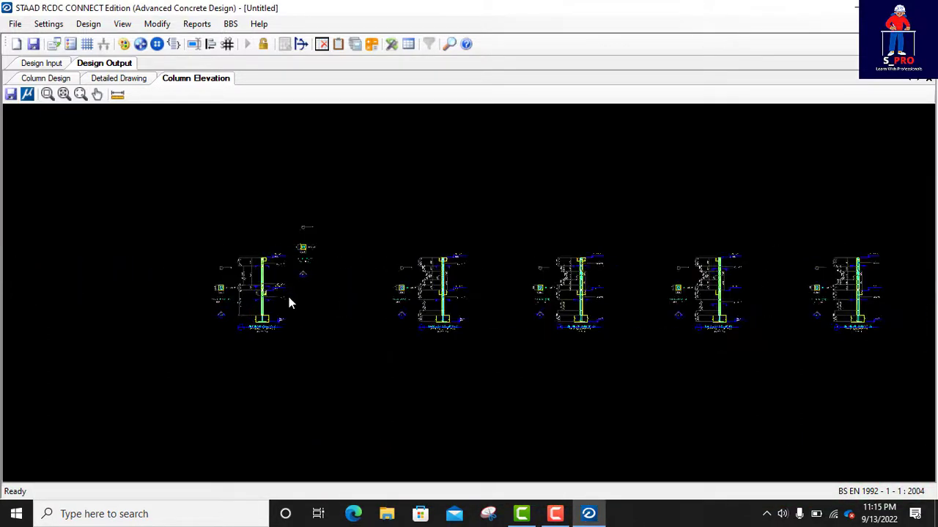
pyautogui.scroll(6, 288, 302)
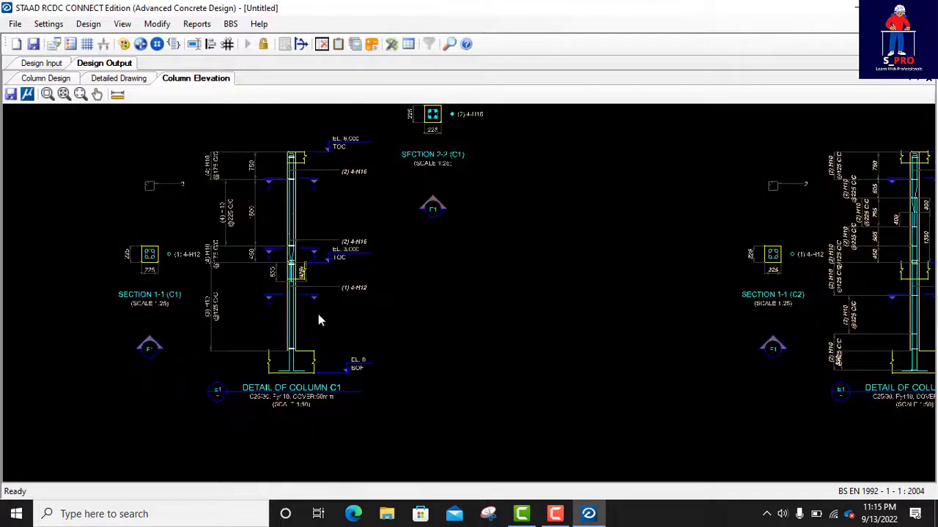
pyautogui.scroll(1, 273, 318)
pyautogui.scroll(3, 274, 157)
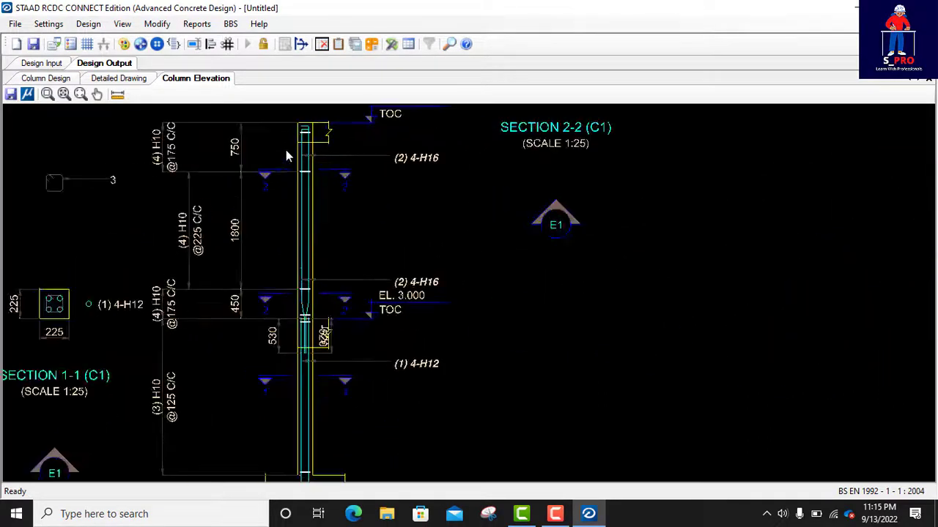
pyautogui.scroll(1, 297, 158)
pyautogui.scroll(-2, 335, 206)
pyautogui.scroll(3, 317, 326)
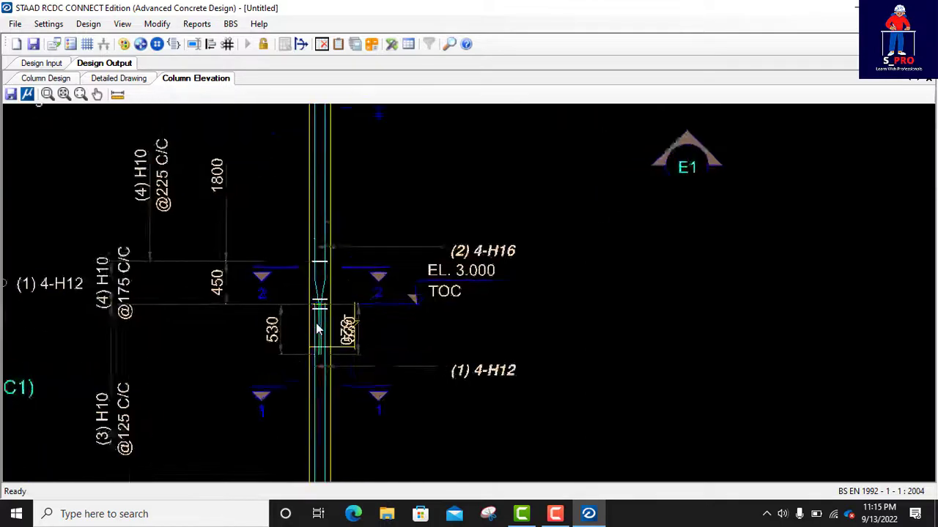
# Examine the bar lap and its dimensions at the 3 m level in the column C1 elevation.
pyautogui.scroll(5, 321, 322)
pyautogui.scroll(-1, 331, 205)
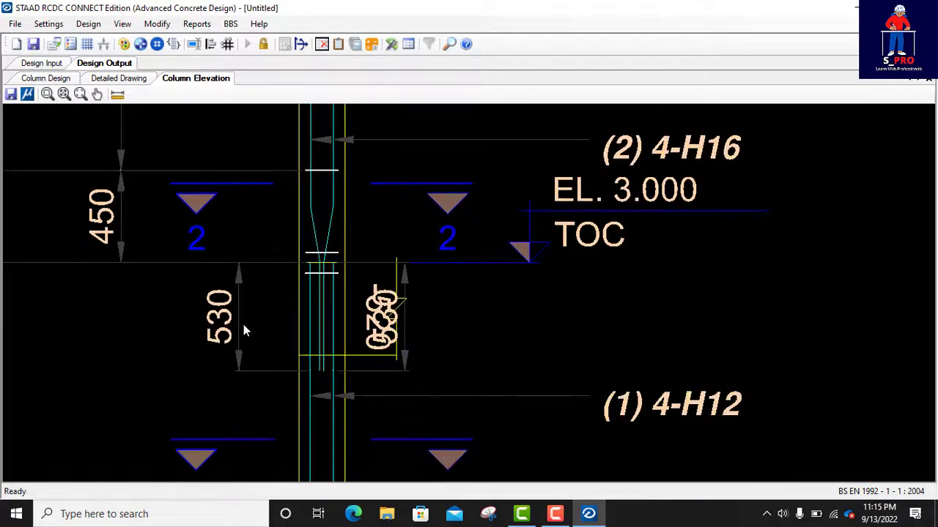
pyautogui.scroll(-3, 323, 293)
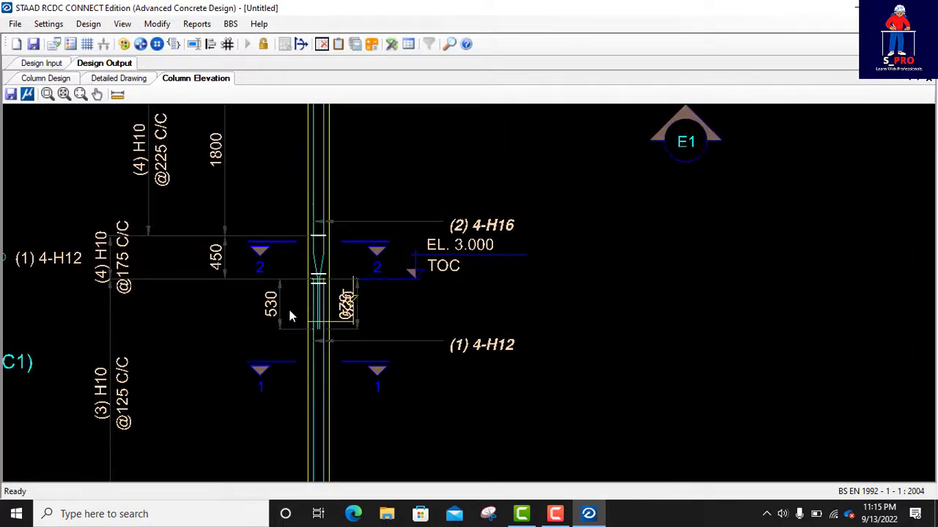
pyautogui.scroll(1, 261, 318)
pyautogui.scroll(2, 263, 322)
pyautogui.scroll(-5, 376, 279)
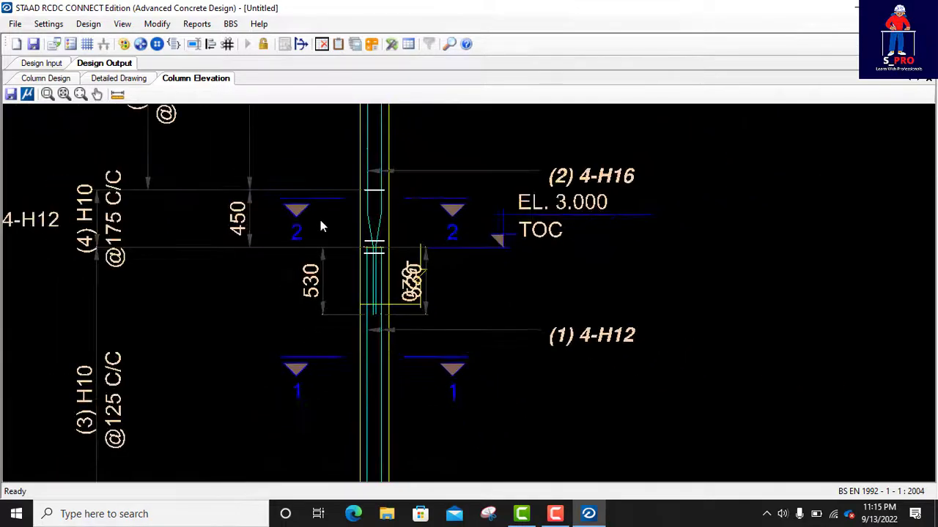
pyautogui.scroll(-2, 345, 230)
pyautogui.scroll(2, 348, 339)
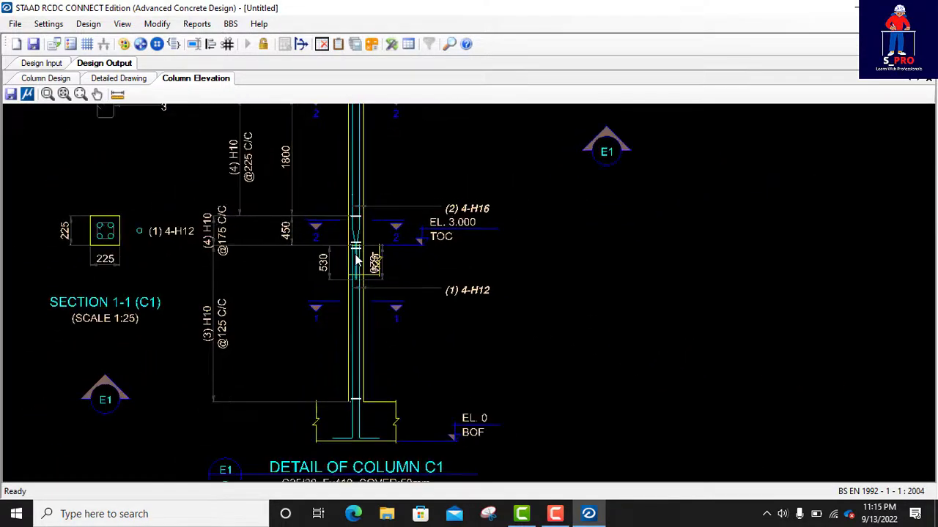
pyautogui.scroll(-2, 373, 277)
pyautogui.scroll(3, 372, 275)
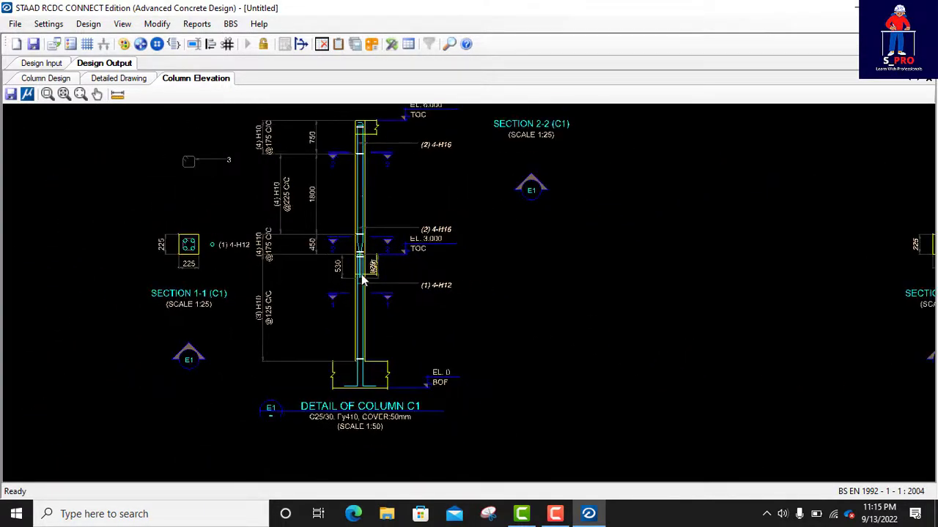
pyautogui.scroll(2, 374, 275)
pyautogui.scroll(-4, 400, 269)
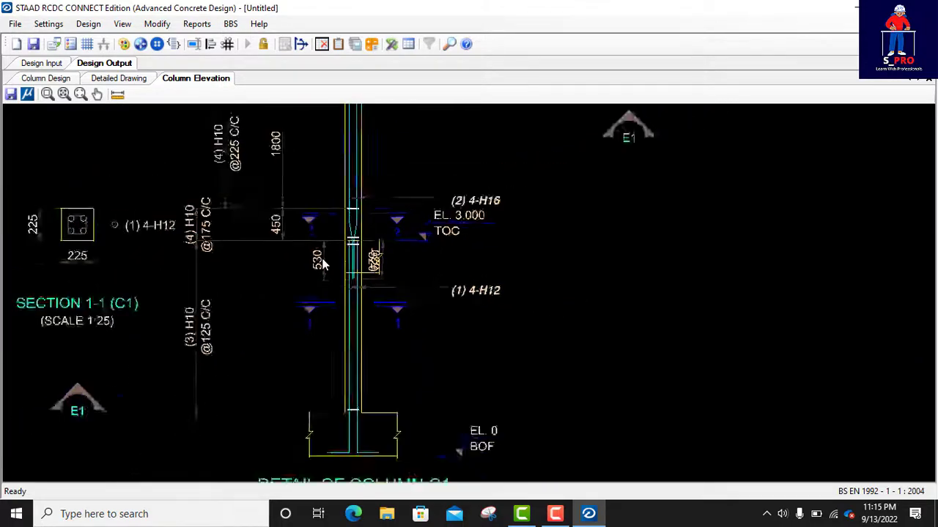
# Examine the link spacing below the 3 m level and section 1-1 of column C1.
pyautogui.scroll(5, 224, 298)
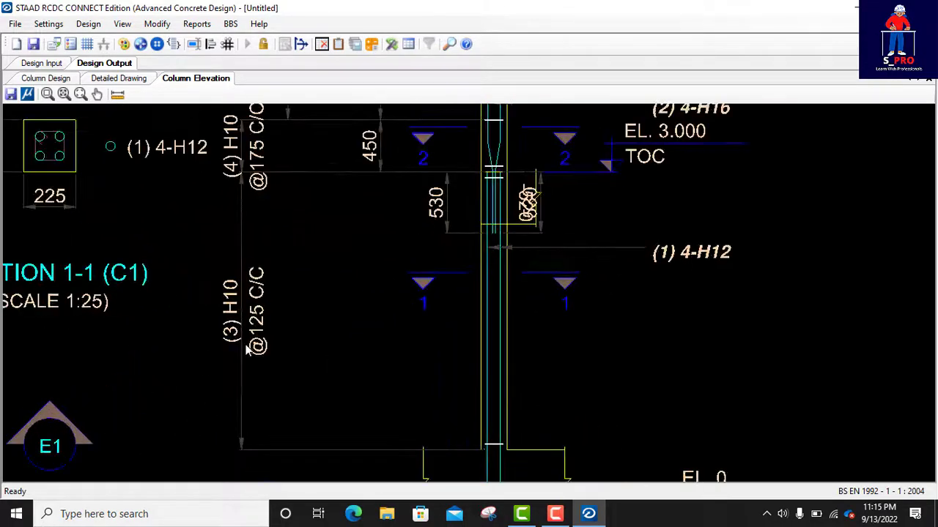
pyautogui.scroll(1, 242, 347)
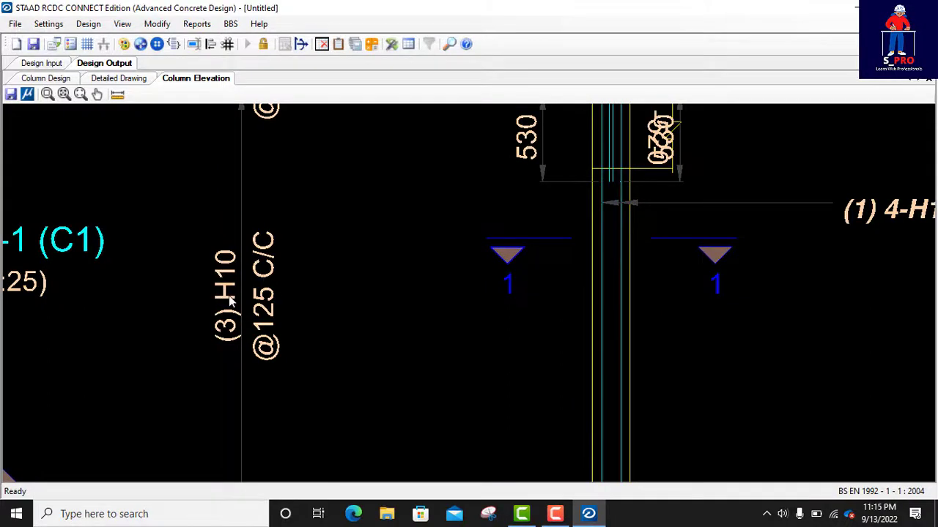
pyautogui.scroll(-2, 315, 311)
pyautogui.scroll(-3, 340, 315)
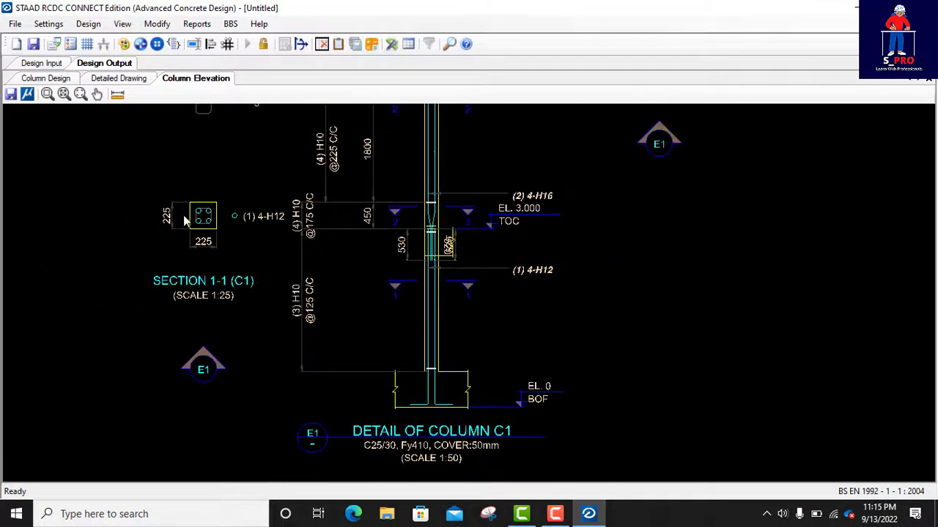
pyautogui.scroll(-4, 410, 330)
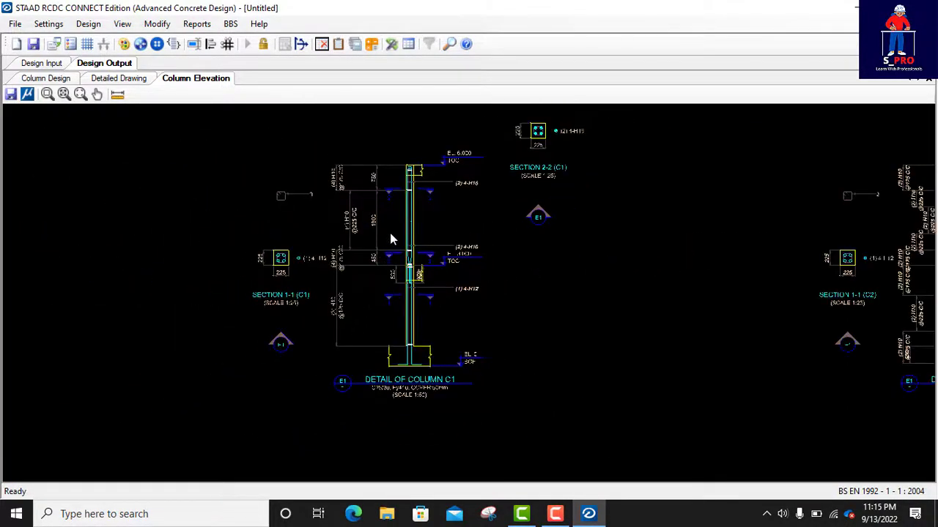
pyautogui.scroll(2, 399, 213)
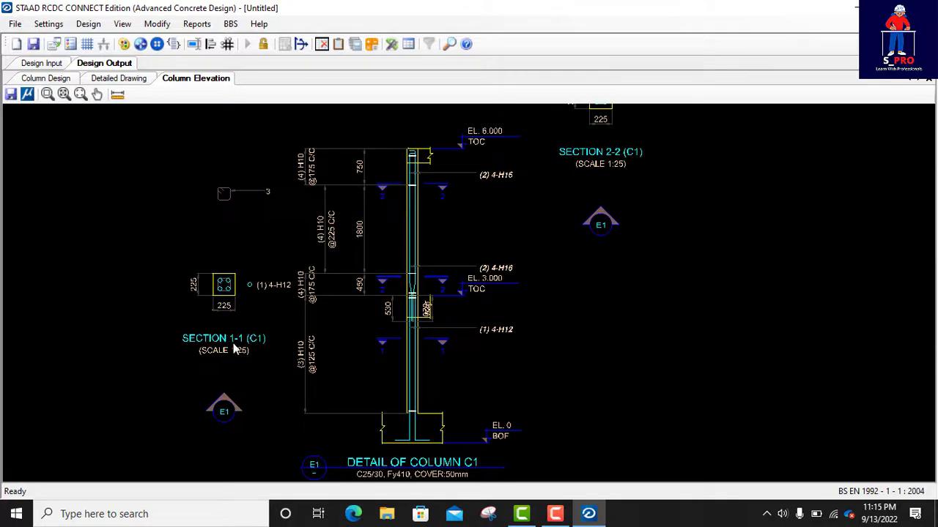
pyautogui.scroll(2, 236, 348)
pyautogui.scroll(1, 223, 341)
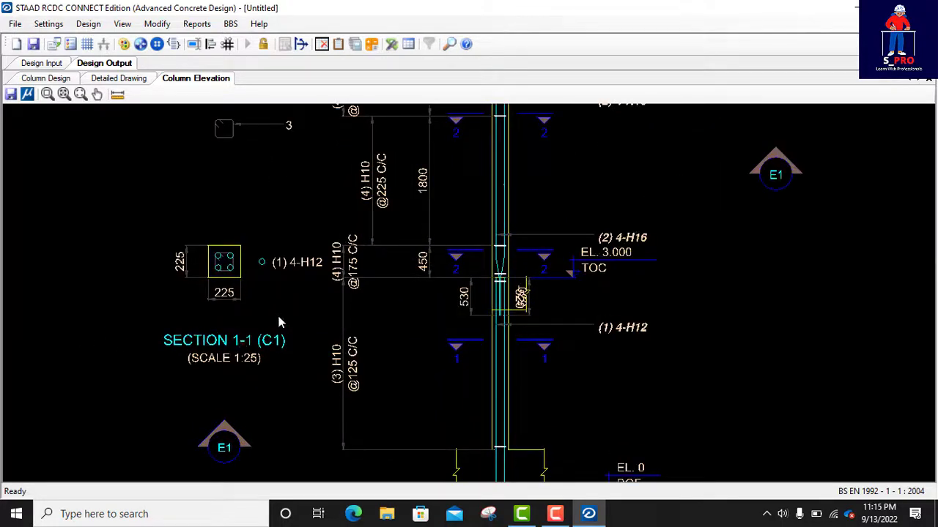
pyautogui.scroll(-3, 293, 322)
pyautogui.scroll(2, 287, 331)
pyautogui.scroll(-2, 315, 331)
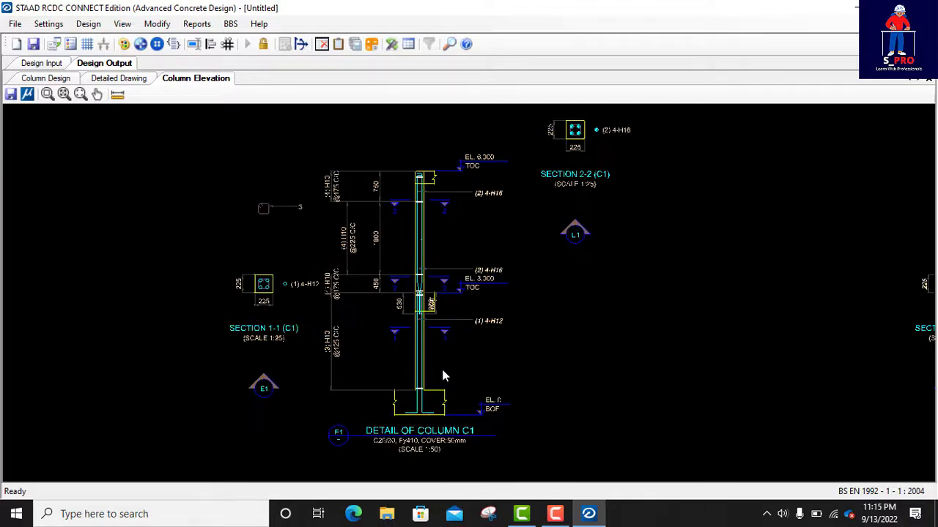
# Read the base detail, material grade, cover and scale notes of column C1, and the annotations around its 3 m level.
pyautogui.scroll(4, 393, 440)
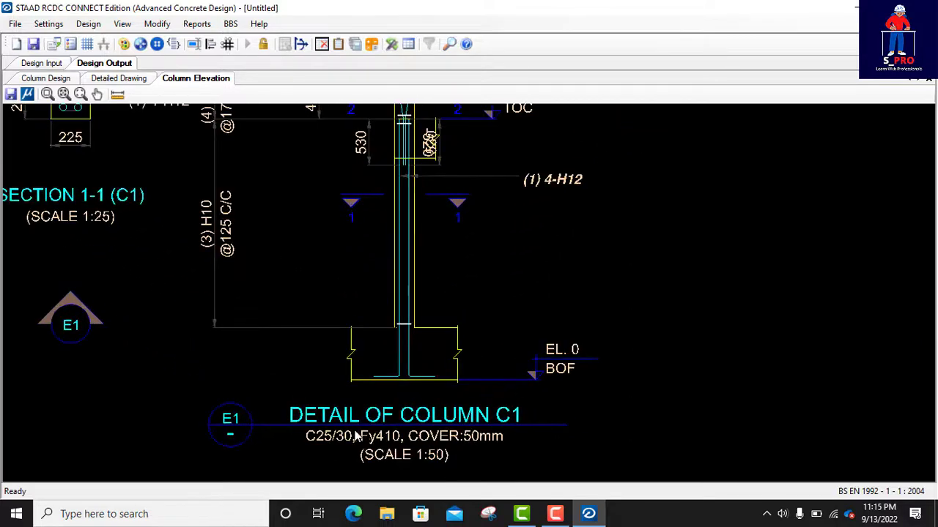
pyautogui.scroll(2, 321, 423)
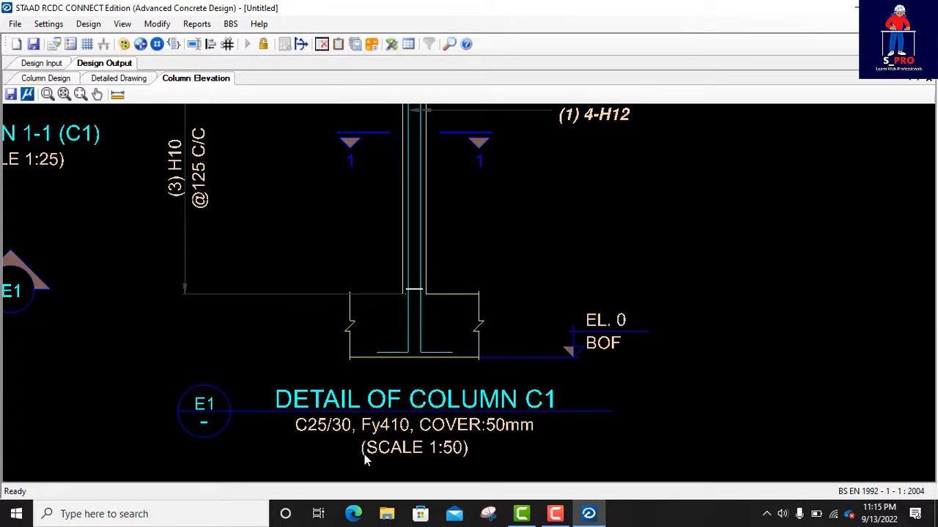
pyautogui.scroll(-3, 451, 454)
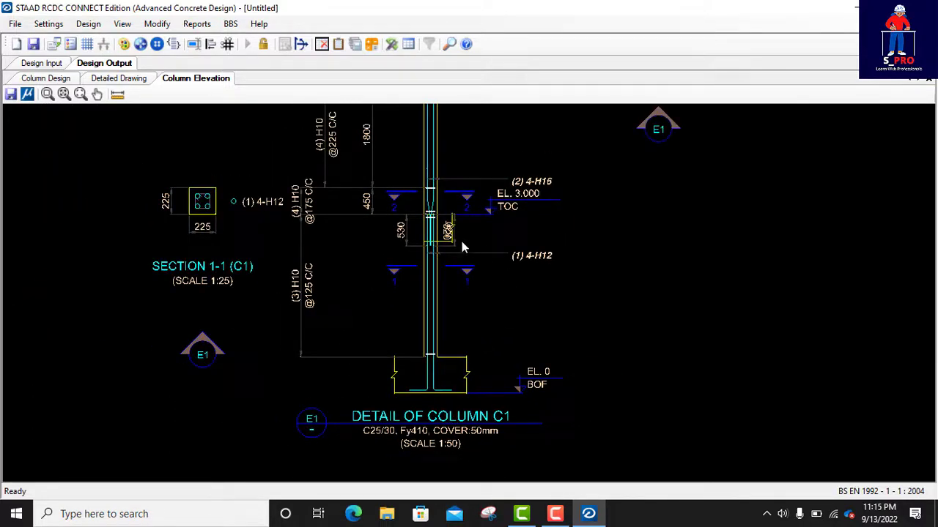
pyautogui.scroll(2, 413, 269)
pyautogui.scroll(-2, 316, 270)
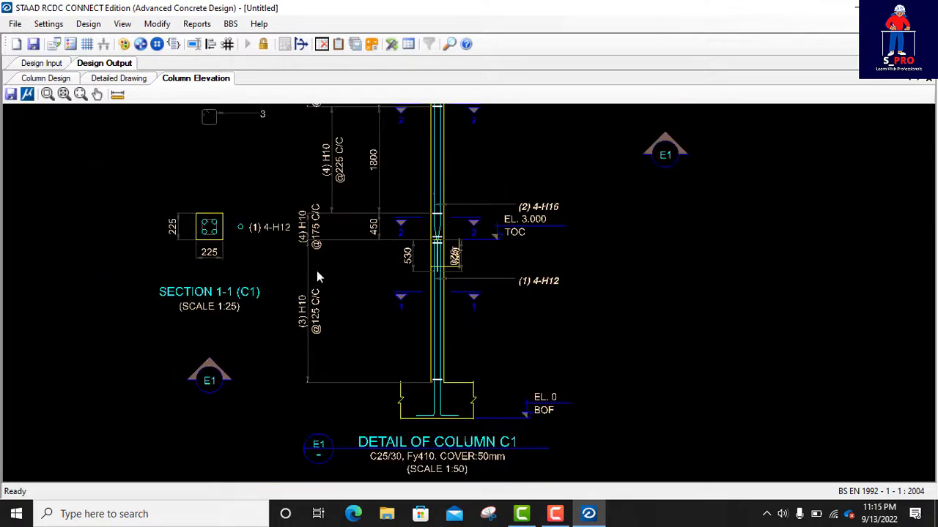
pyautogui.scroll(2, 507, 227)
pyautogui.scroll(-2, 334, 278)
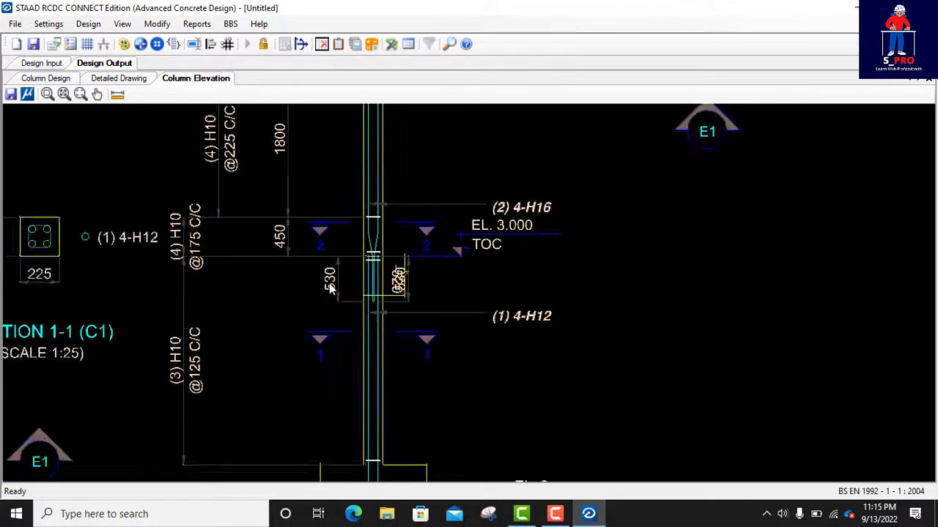
pyautogui.scroll(2, 437, 256)
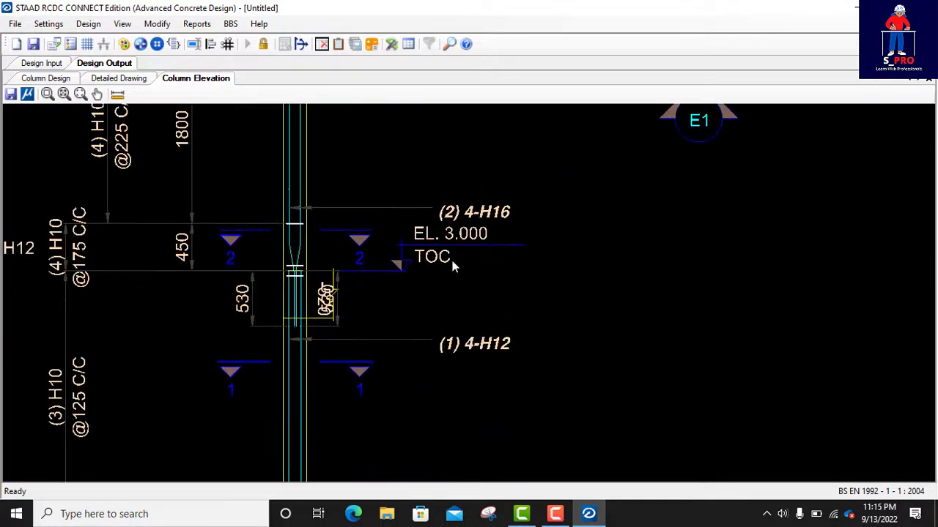
pyautogui.scroll(-2, 487, 287)
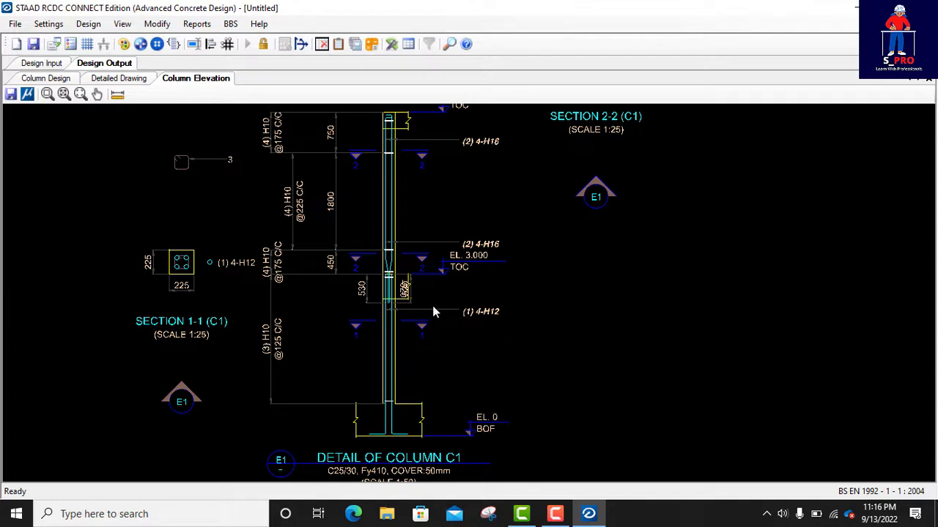
pyautogui.scroll(-1, 418, 312)
pyautogui.scroll(-2, 416, 314)
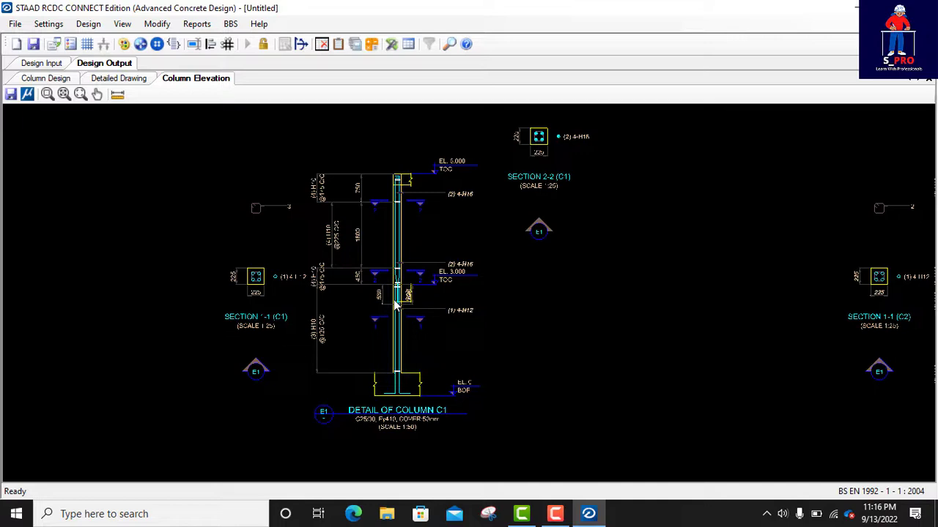
pyautogui.scroll(2, 395, 306)
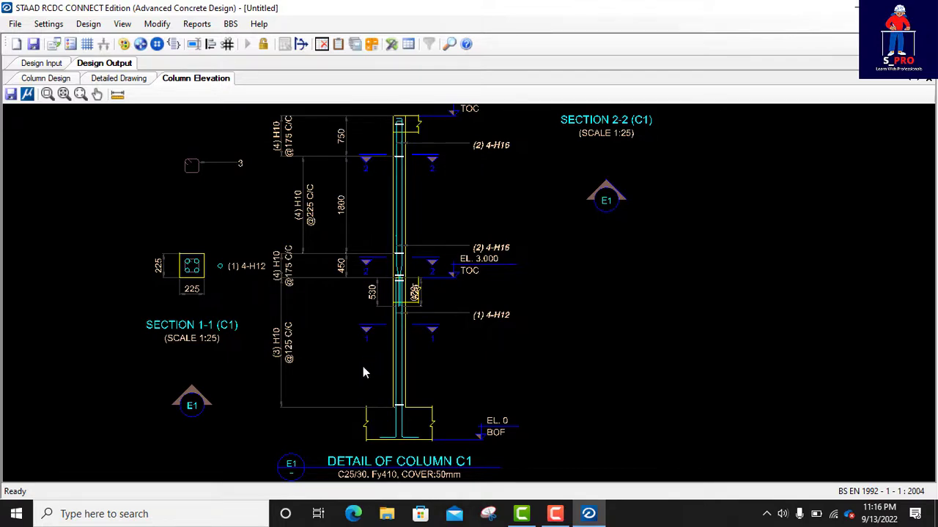
# Examine the size and main bars in section 2-2 of column C1 and relate them to its upper storey.
pyautogui.scroll(-3, 362, 366)
pyautogui.scroll(3, 565, 166)
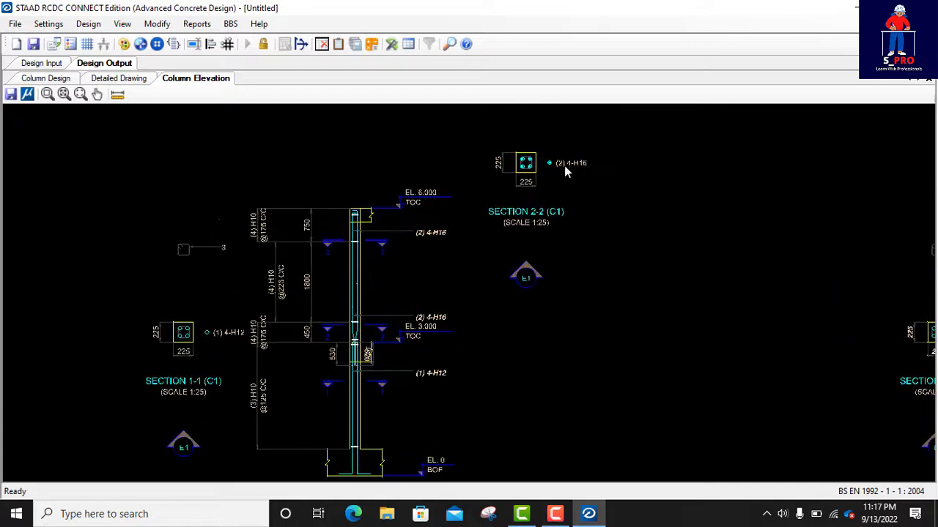
pyautogui.scroll(-2, 348, 233)
pyautogui.scroll(-2, 334, 220)
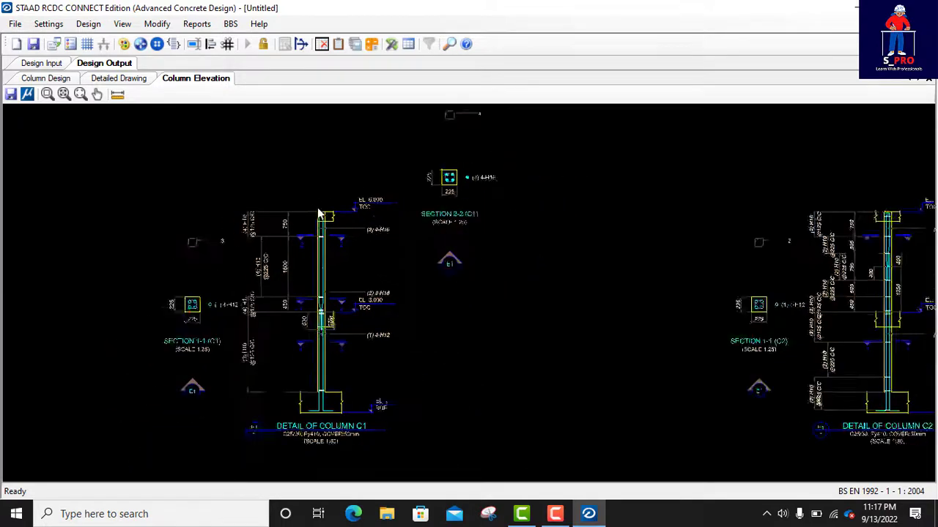
pyautogui.scroll(4, 458, 163)
pyautogui.scroll(3, 438, 202)
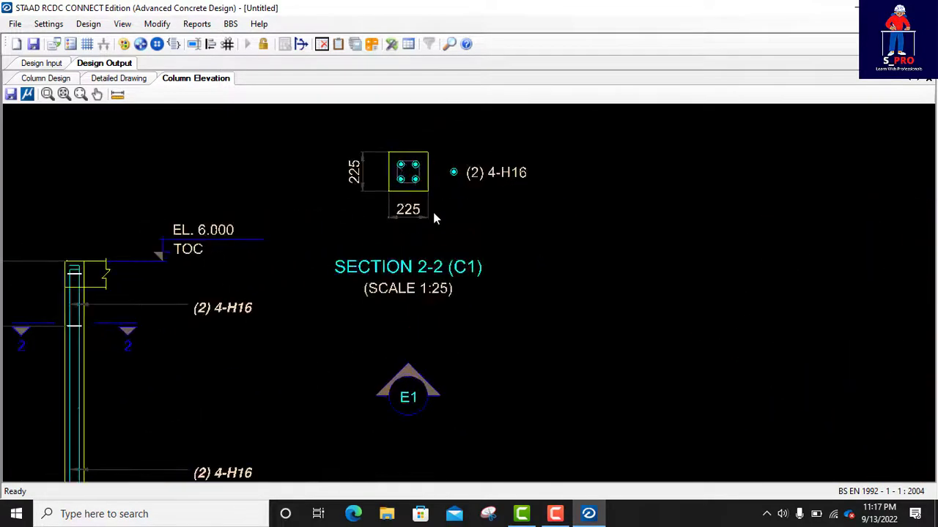
pyautogui.scroll(-2, 361, 250)
pyautogui.scroll(-5, 359, 252)
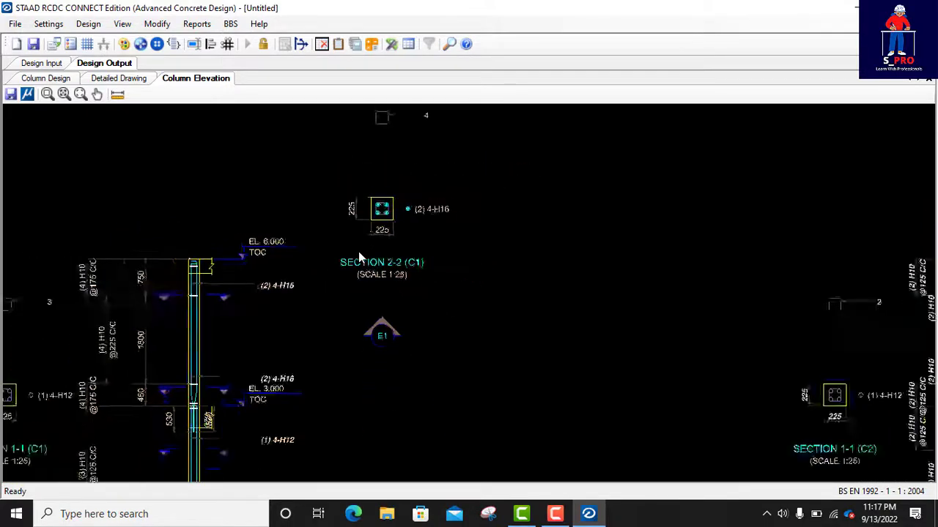
# Examine the main bars, link spacing, lap and section 1-1 of column C2 in the elevation drawing, and compare them with column C3.
pyautogui.scroll(5, 677, 343)
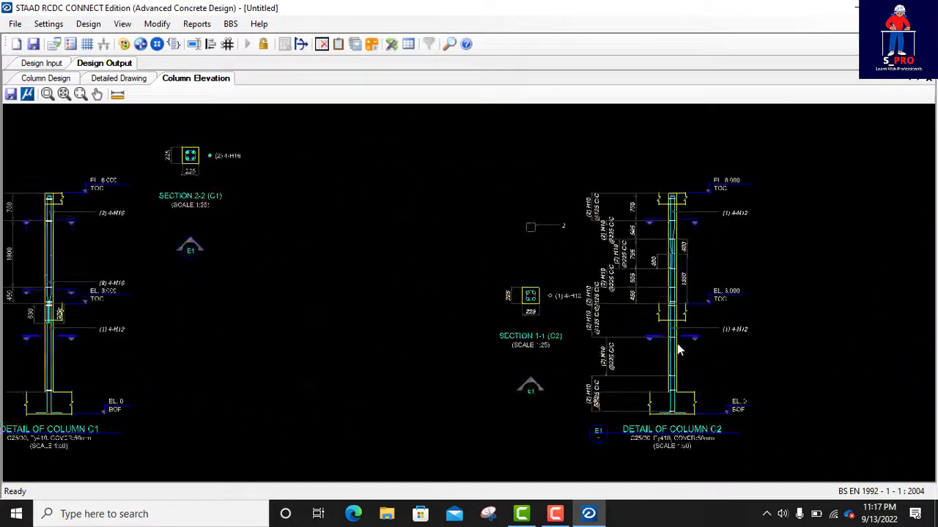
pyautogui.scroll(-2, 292, 342)
pyautogui.scroll(-3, 292, 342)
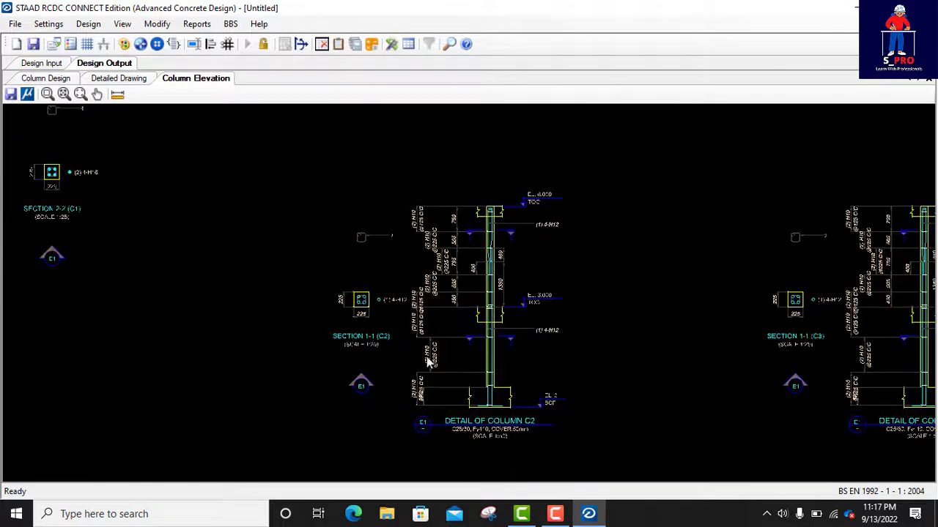
pyautogui.scroll(4, 538, 363)
pyautogui.scroll(-2, 455, 296)
pyautogui.scroll(3, 497, 196)
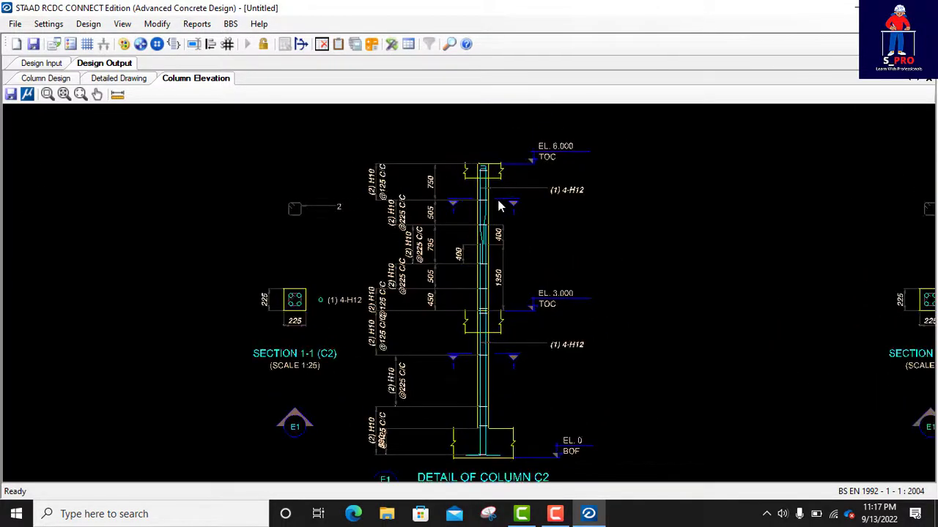
pyautogui.scroll(-1, 491, 329)
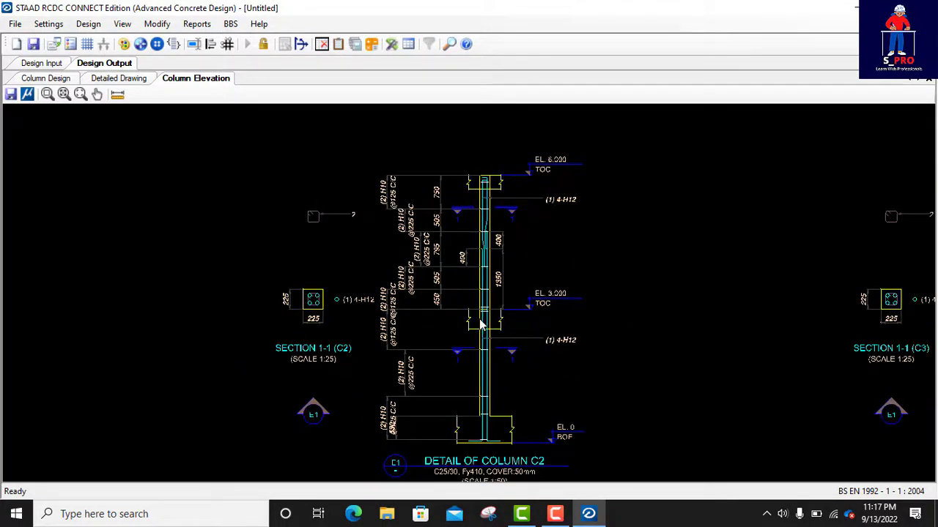
pyautogui.scroll(2, 484, 322)
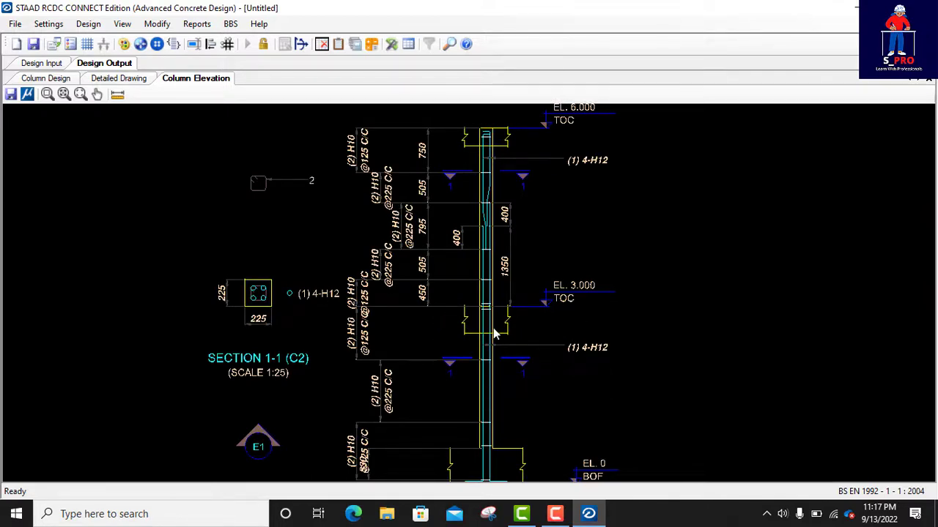
pyautogui.scroll(-1, 278, 268)
pyautogui.scroll(-1, 272, 267)
pyautogui.scroll(1, 378, 282)
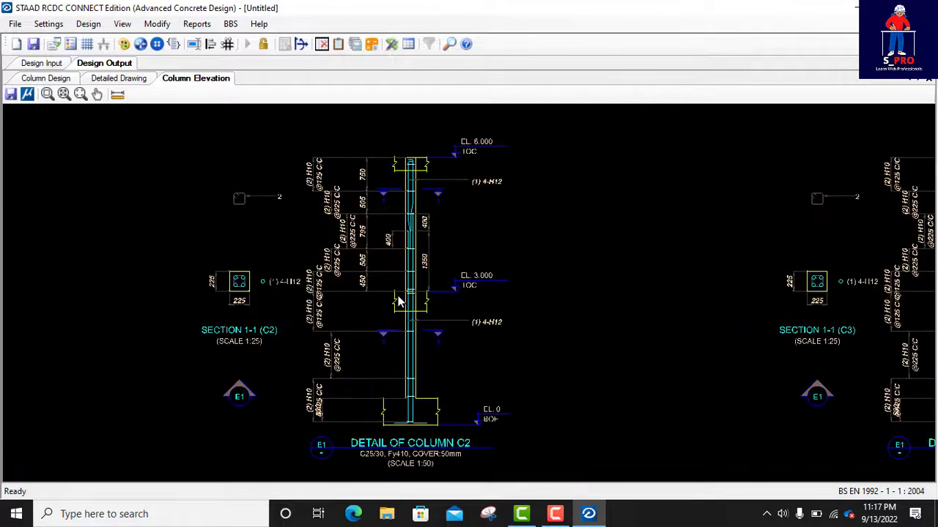
pyautogui.scroll(1, 309, 233)
pyautogui.scroll(-4, 315, 238)
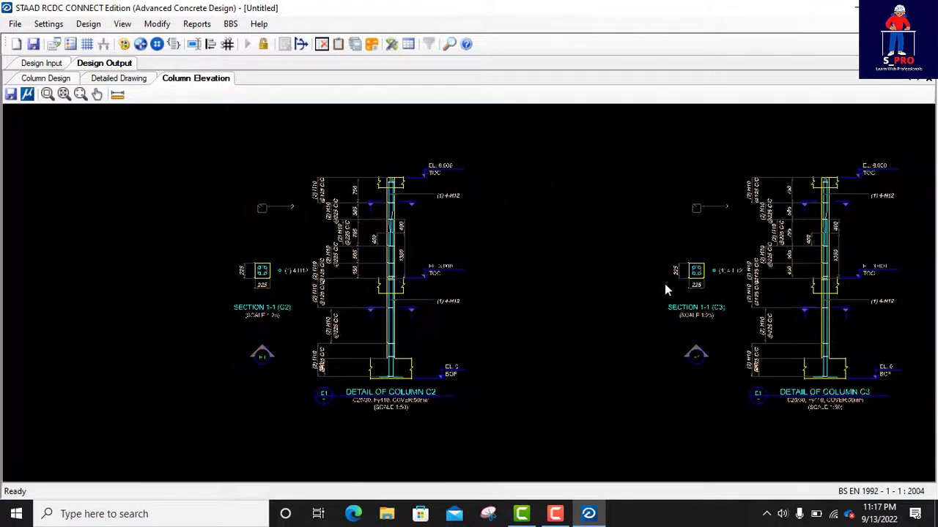
# Generate the column design summary report and review the main reinforcement and links listed for each column.
pyautogui.click(197, 25)
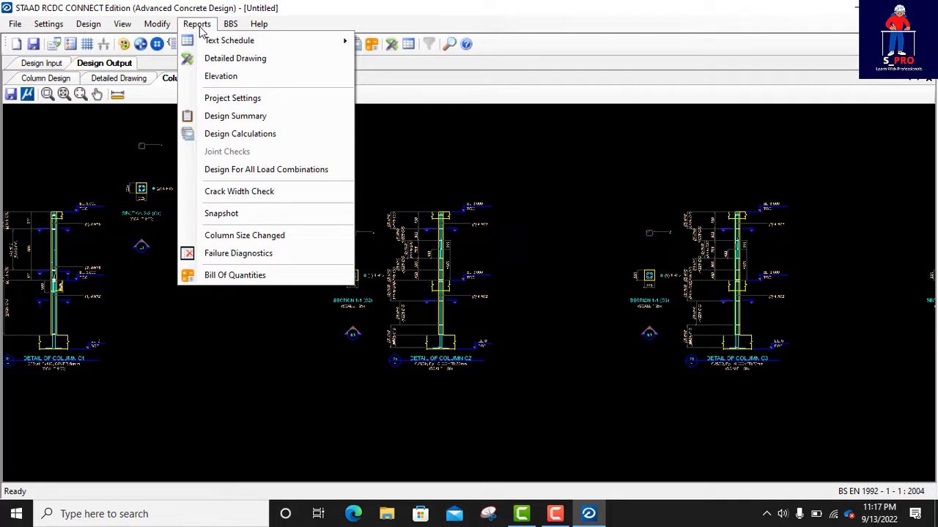
pyautogui.click(242, 120)
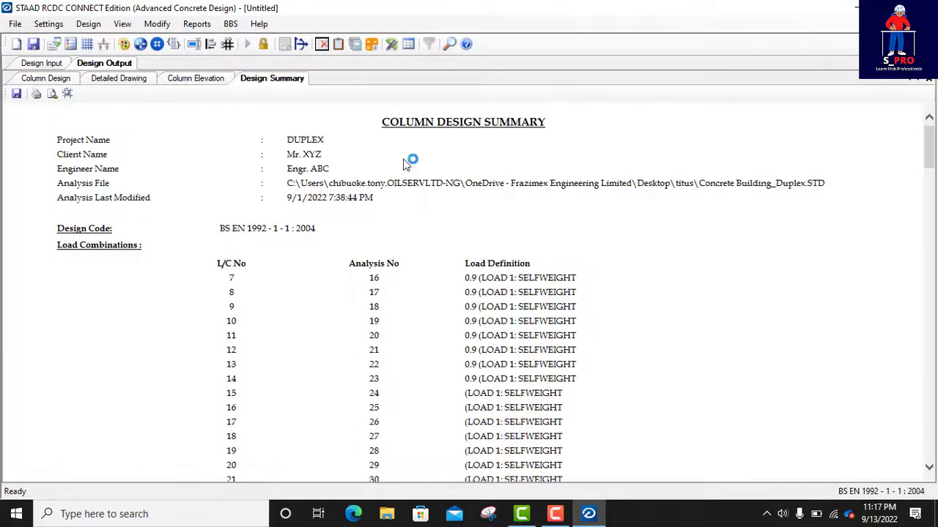
pyautogui.scroll(-20, 439, 282)
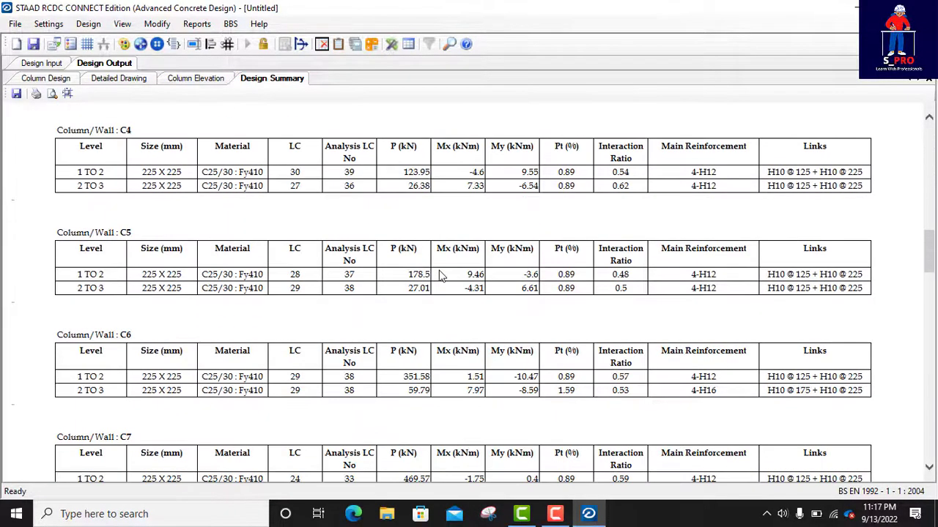
pyautogui.scroll(-10, 439, 275)
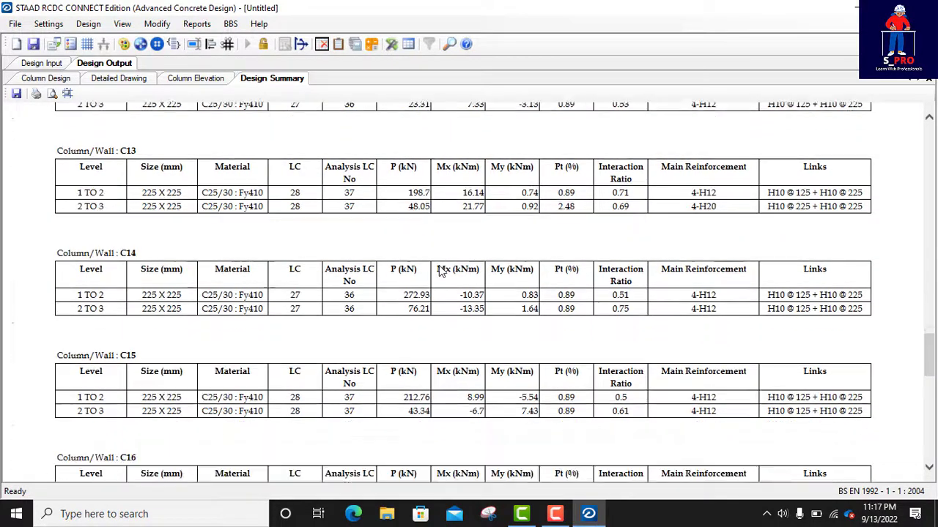
pyautogui.scroll(-3, 437, 269)
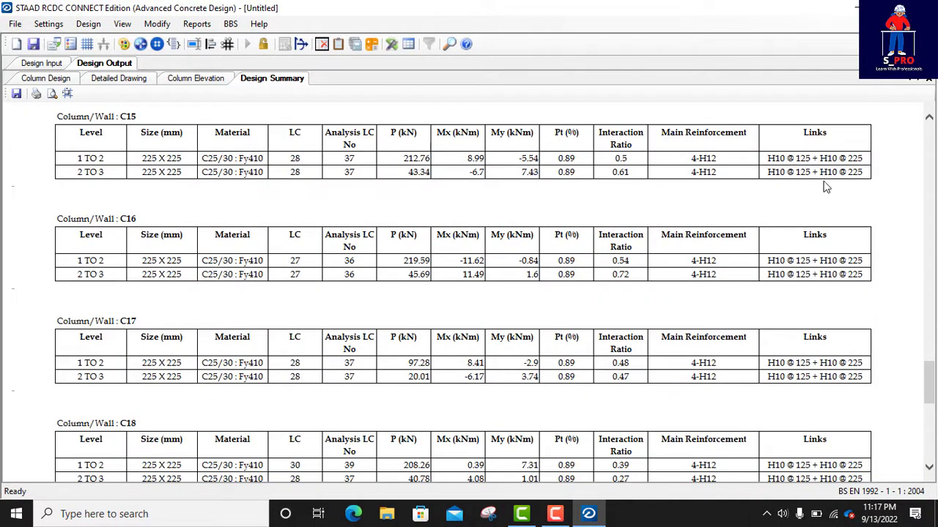
pyautogui.scroll(-3, 659, 197)
pyautogui.scroll(-10, 335, 240)
pyautogui.scroll(10, 334, 239)
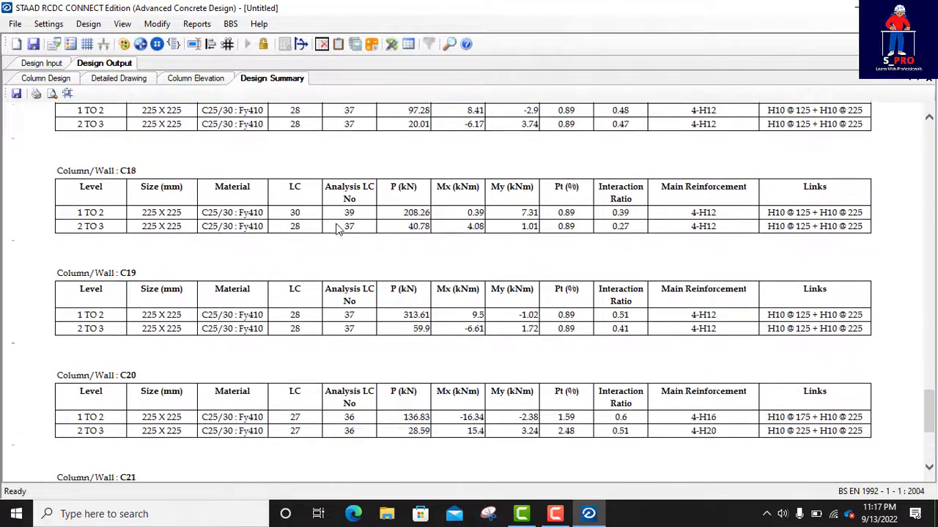
# Generate the design calculations report for all columns, C1 to C22.
pyautogui.click(199, 27)
pyautogui.click(233, 133)
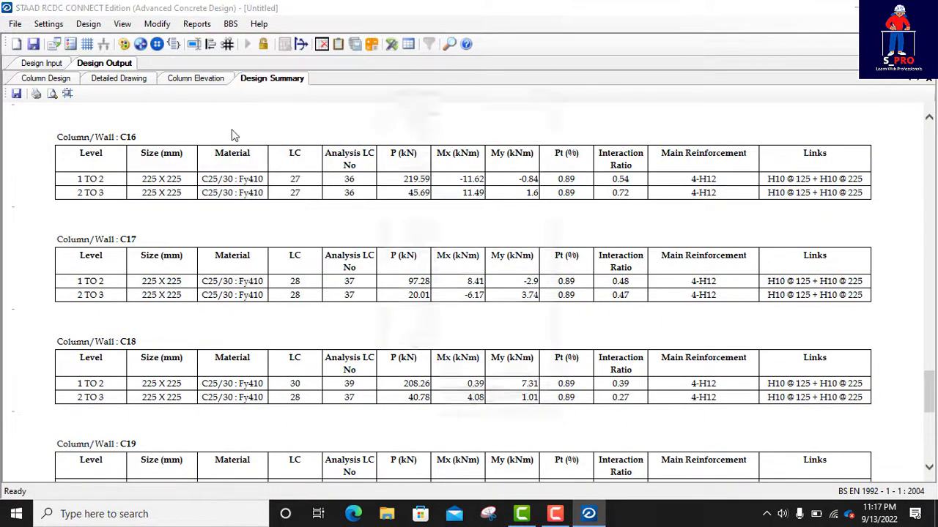
pyautogui.click(405, 109)
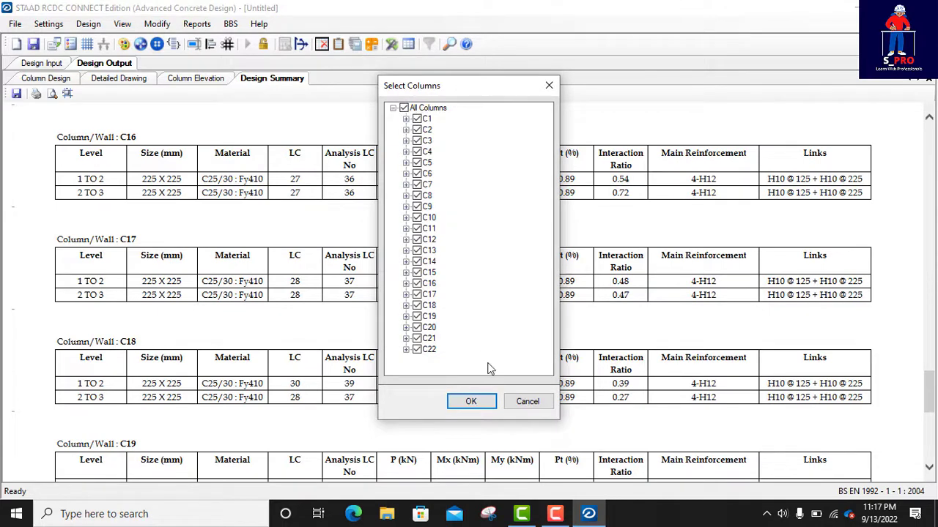
pyautogui.click(471, 400)
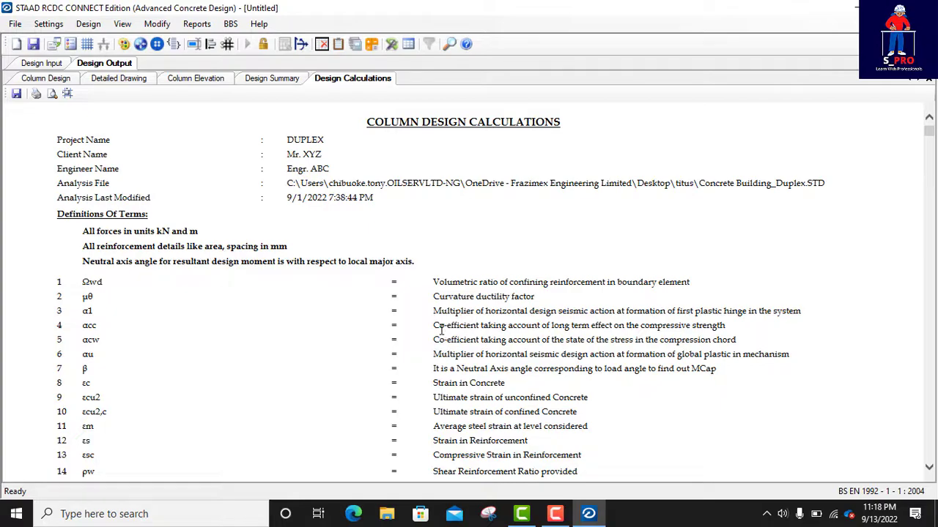
# Review the code clauses, general data, shear design and minimum vertical reinforcement checks in the calculations for column C1.
pyautogui.scroll(-20, 446, 337)
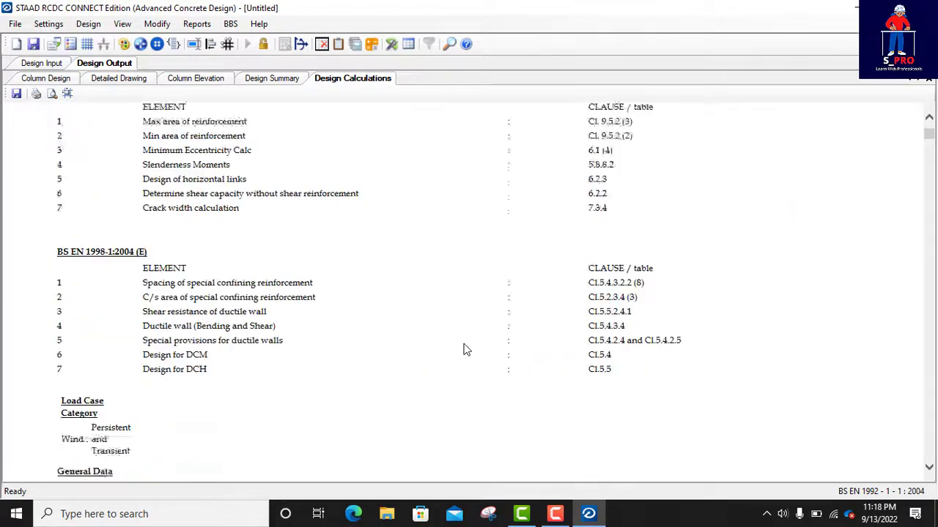
pyautogui.scroll(-20, 466, 350)
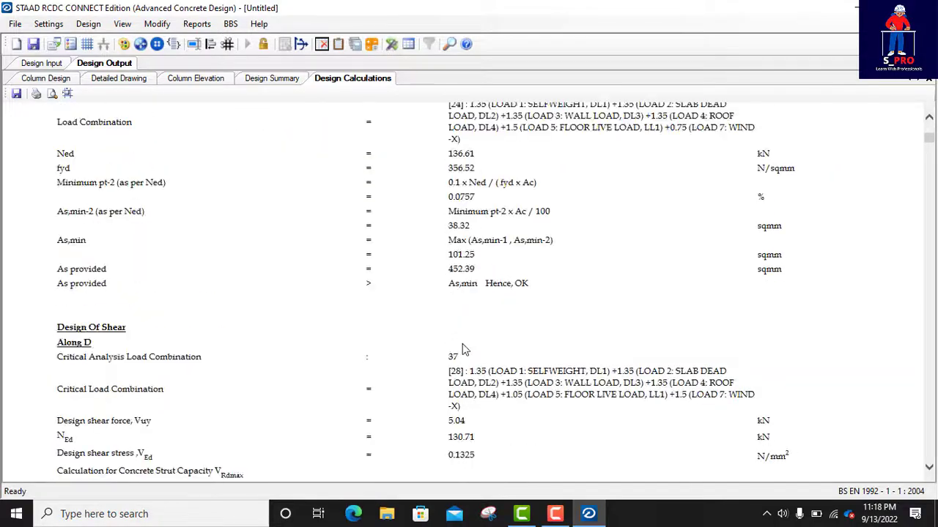
pyautogui.scroll(-20, 462, 349)
pyautogui.hotkey('ctrl', 'Home')
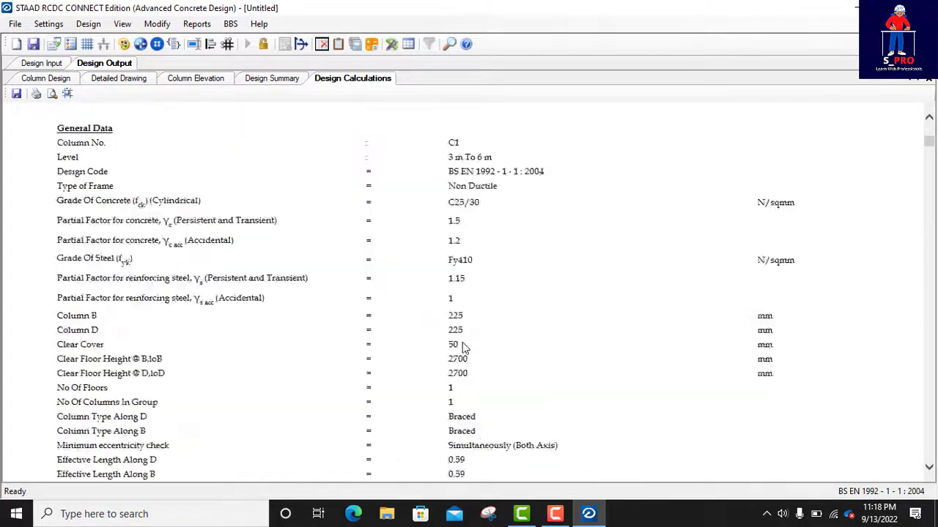
pyautogui.scroll(-20, 462, 342)
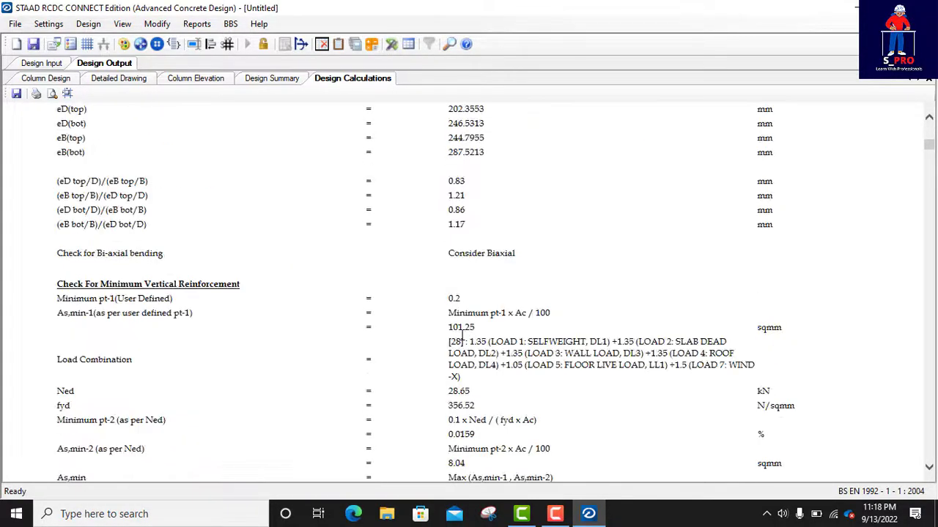
pyautogui.click(198, 24)
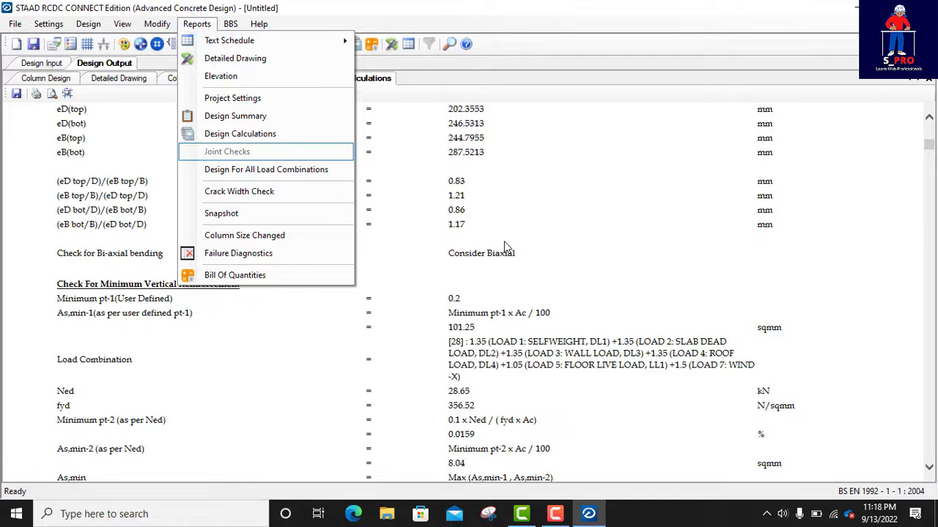
pyautogui.click(554, 274)
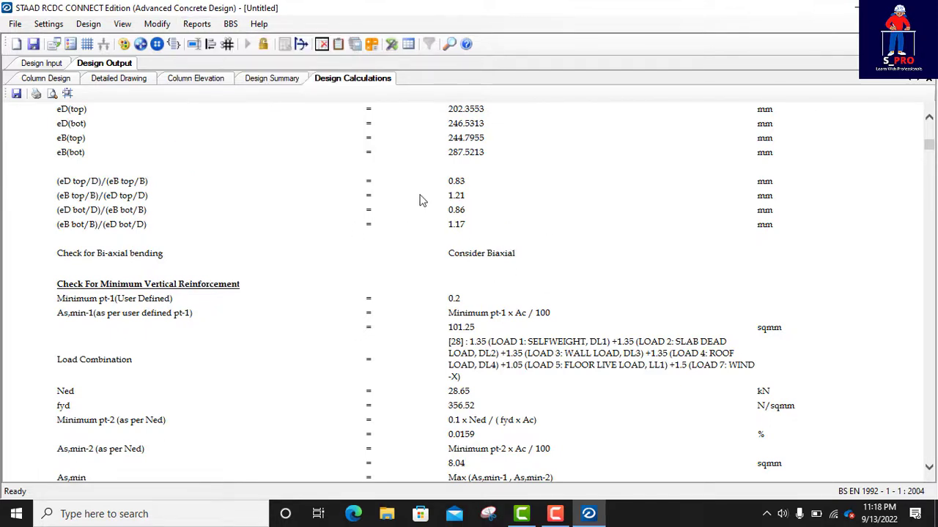